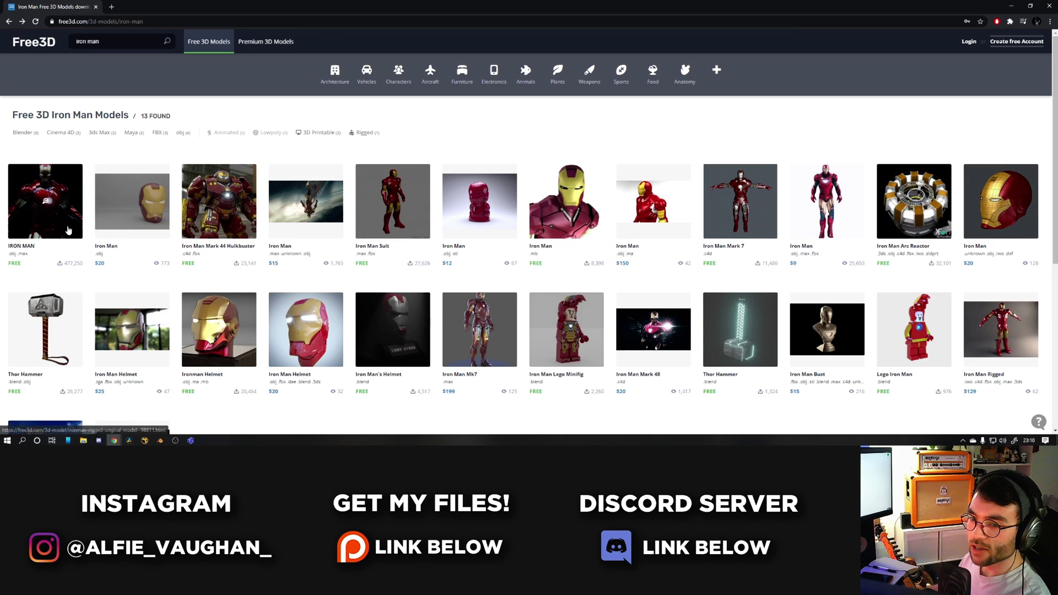
Open the free IRON MAN model available in OBJ and MAX formats from the Free3D search results.
{"action": "left_click", "coordinate": [71, 210]}
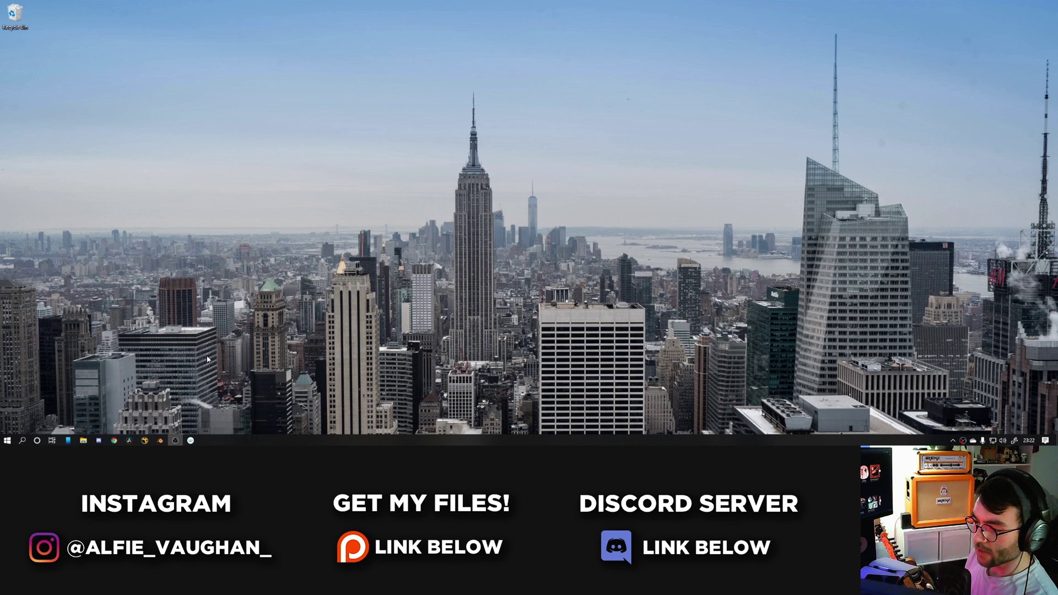
{"action": "left_click", "coordinate": [191, 441]}
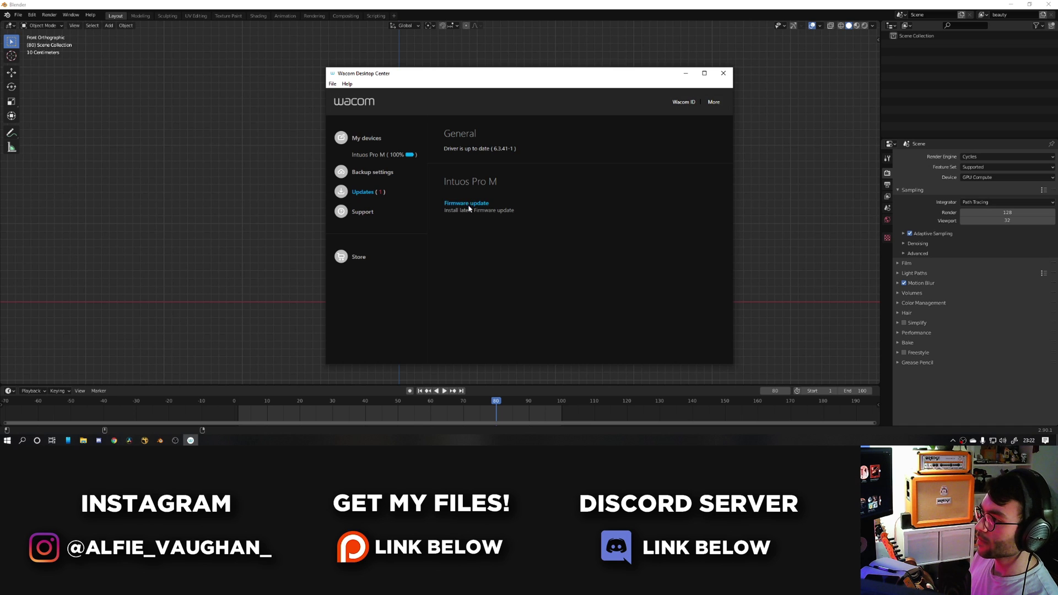
{"action": "left_click", "coordinate": [470, 209]}
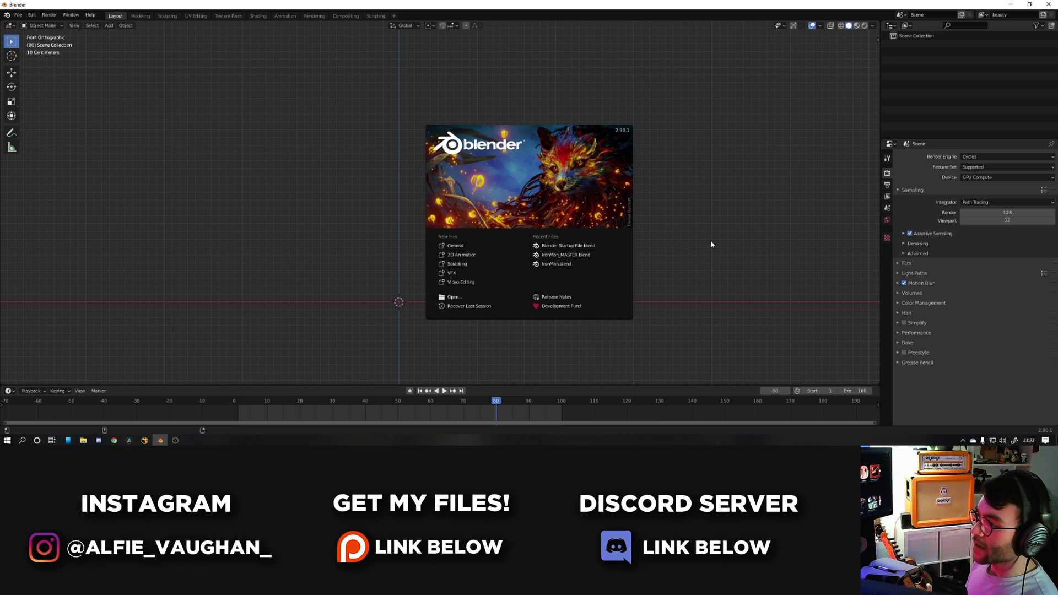
Dismiss the Blender splash screen and import the Iron Man model as a Wavefront OBJ file into the empty scene.
{"action": "left_click", "coordinate": [413, 208]}
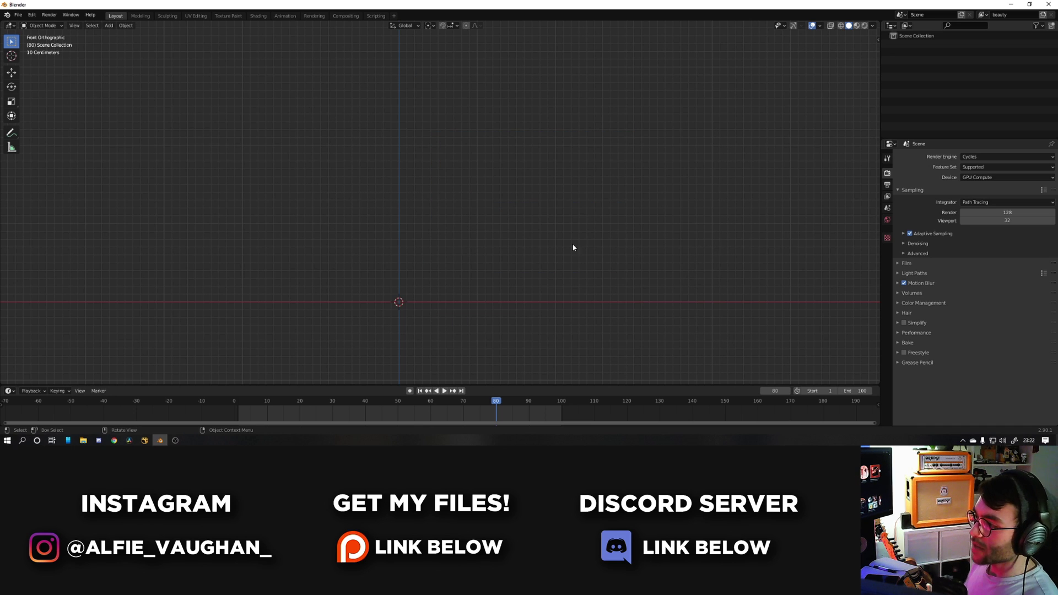
{"action": "left_click", "coordinate": [18, 15]}
{"action": "mouse_move", "coordinate": [74, 126]}
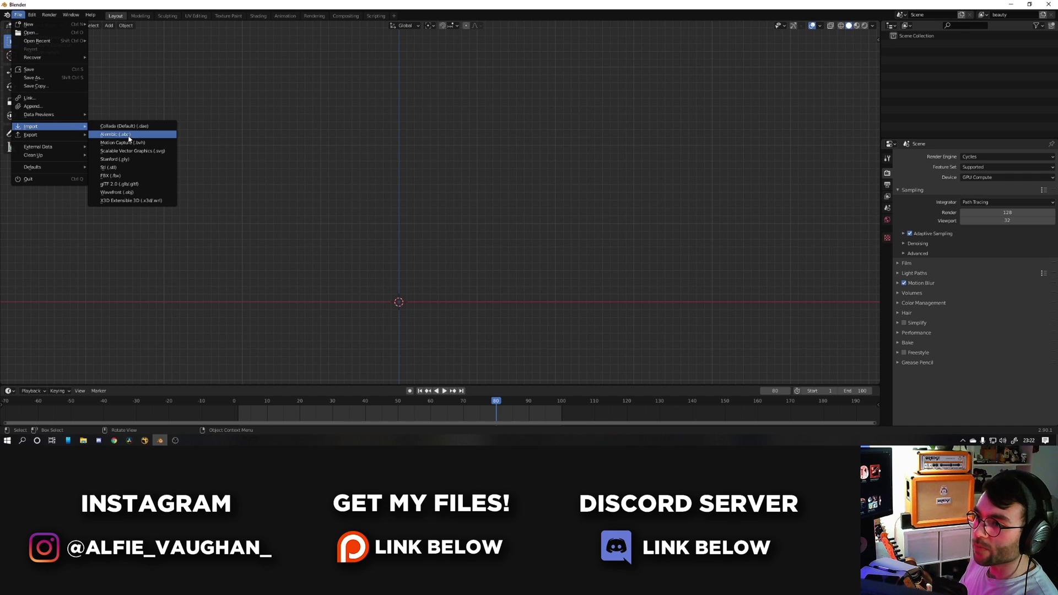
{"action": "left_click", "coordinate": [135, 194]}
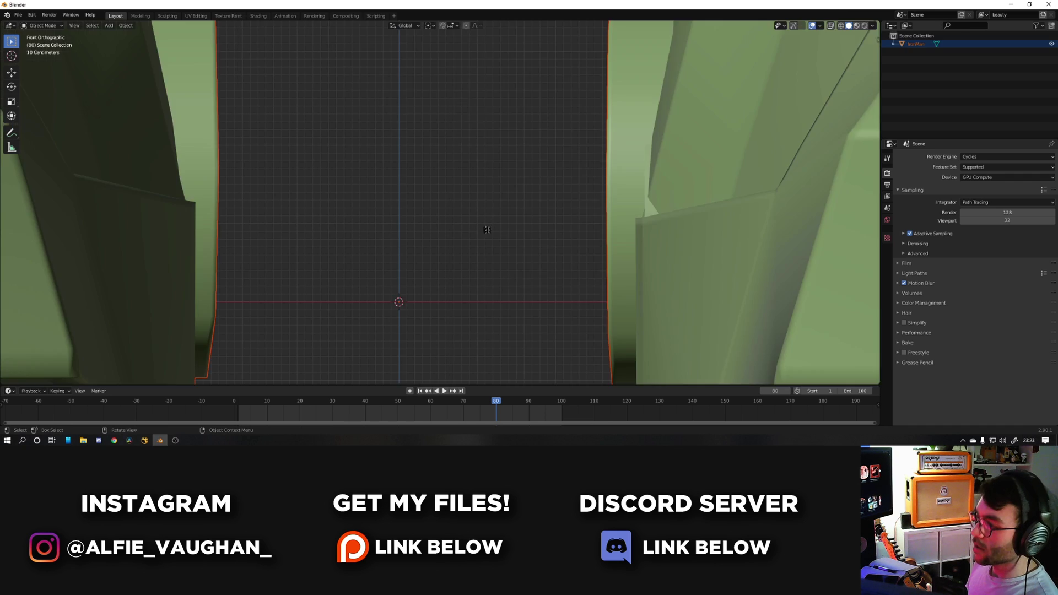
Show the object's transform values and scale the imported Iron Man model down to about 0.009, roughly 2.4 m wide.
{"action": "scroll", "coordinate": [332, 305], "scroll_direction": "down", "scroll_amount": 8}
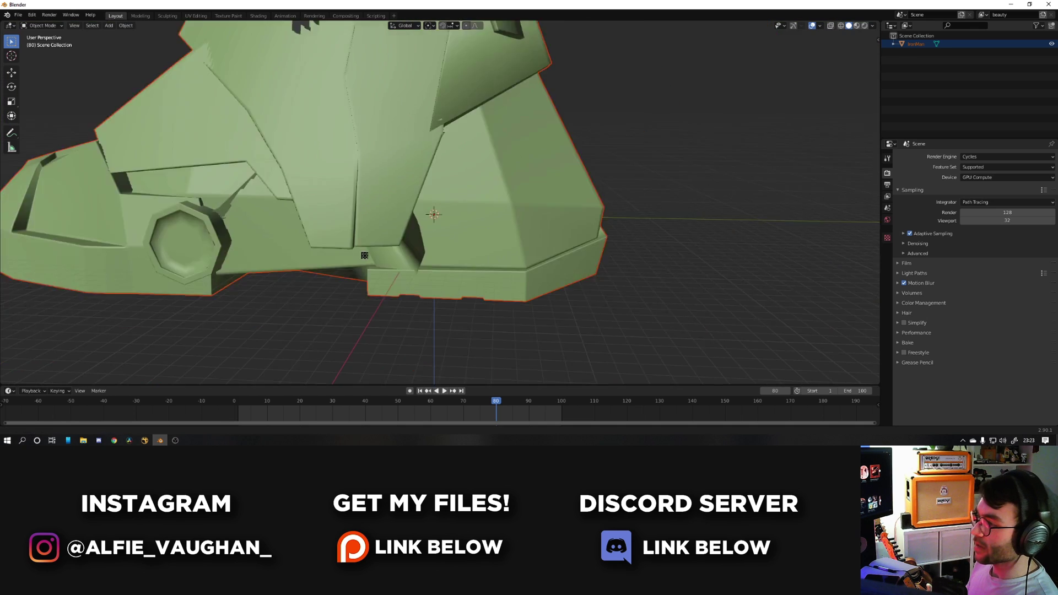
{"action": "scroll", "coordinate": [332, 305], "scroll_direction": "down", "scroll_amount": 12}
{"action": "middle_click_drag", "start_coordinate": [396, 148], "coordinate": [405, 245], "text": "shift"}
{"action": "middle_click_drag", "start_coordinate": [405, 245], "coordinate": [500, 244]}
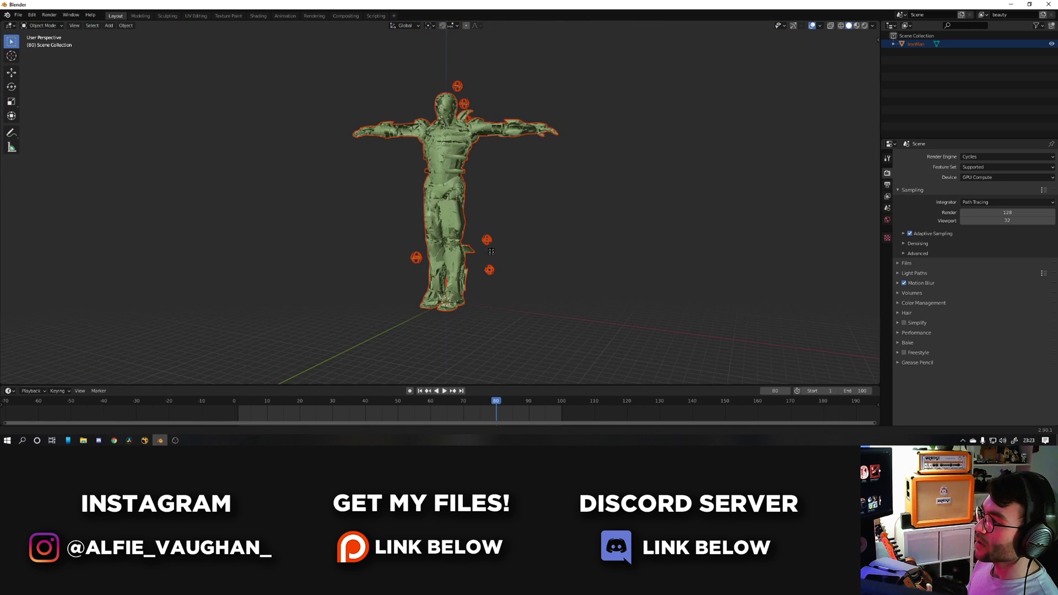
{"action": "scroll", "coordinate": [499, 244], "scroll_direction": "up", "scroll_amount": 8}
{"action": "key", "text": "n"}
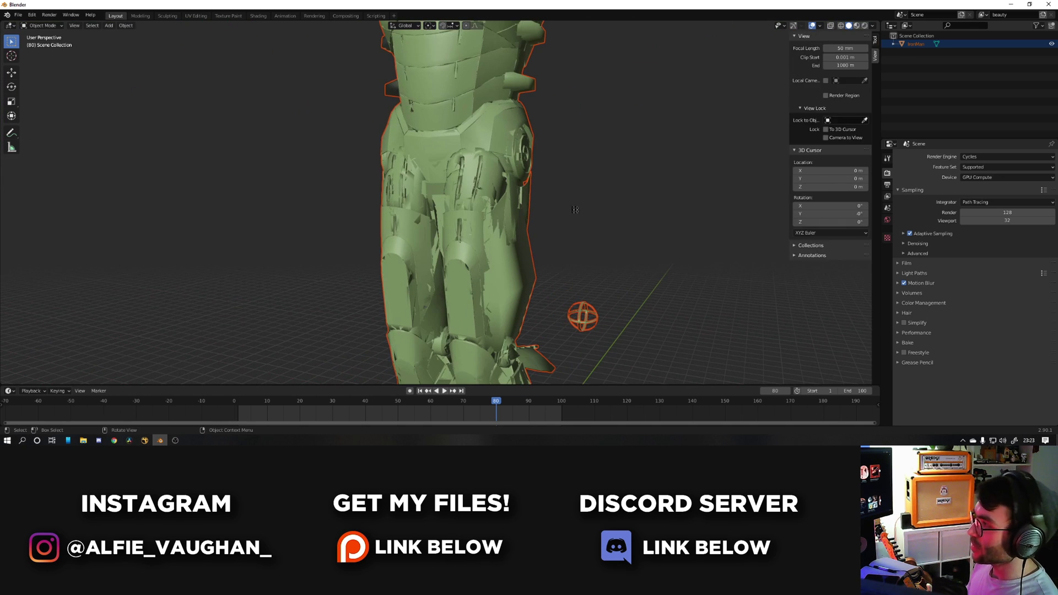
{"action": "key", "text": "s"}
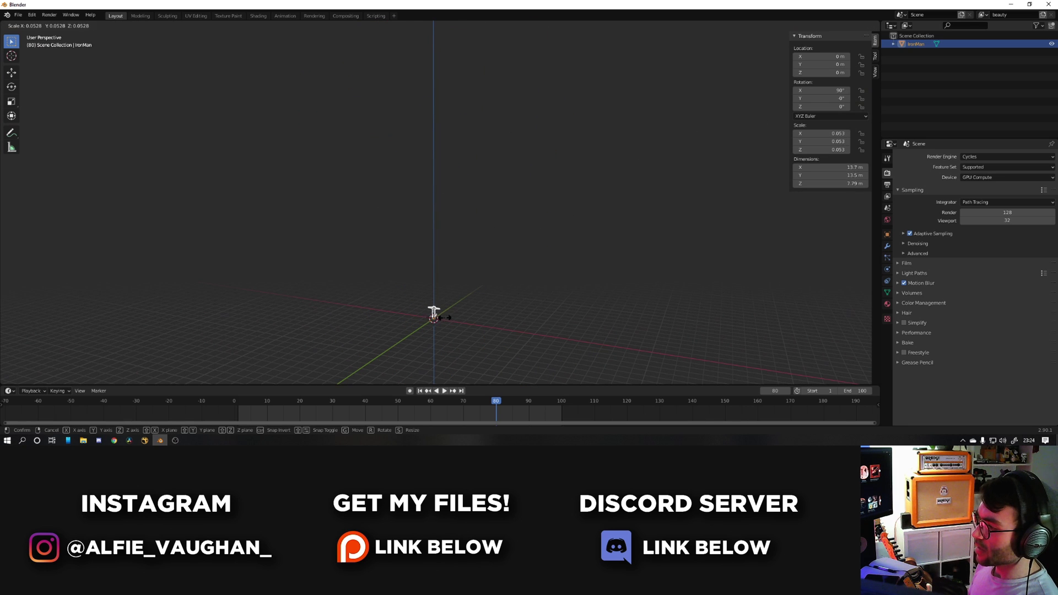
{"action": "left_click", "coordinate": [444, 317]}
{"action": "scroll", "coordinate": [443, 317], "scroll_direction": "up", "scroll_amount": 10}
{"action": "key", "text": "s"}
{"action": "left_click", "coordinate": [518, 240]}
{"action": "key", "text": "KP_1"}
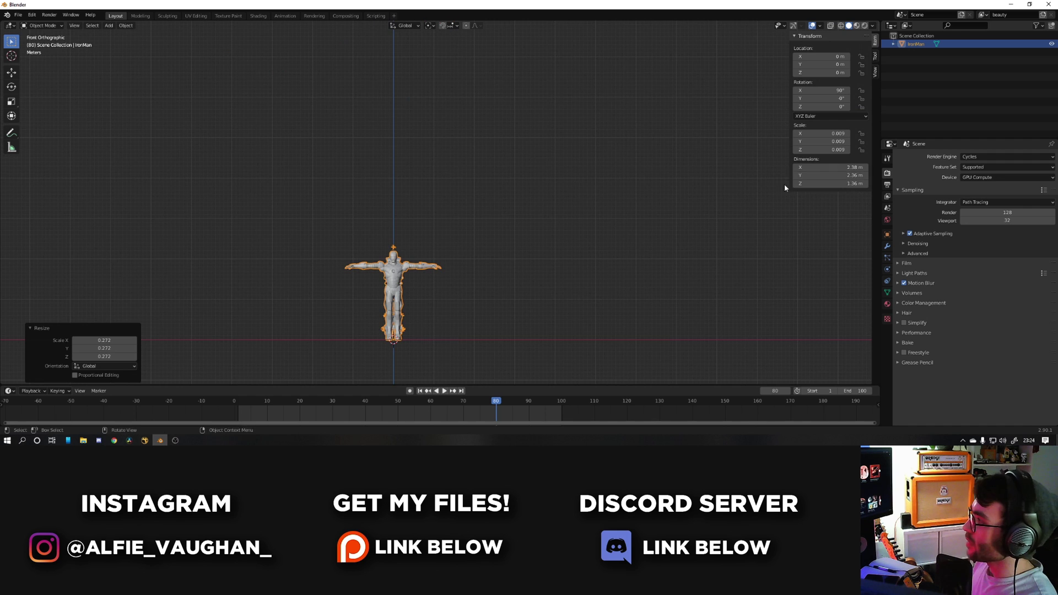
Scale the Iron Man model up to about 0.012, making it roughly 3 m wide and 1.7 m in its Z dimension.
{"action": "key", "text": "n"}
{"action": "key", "text": "n"}
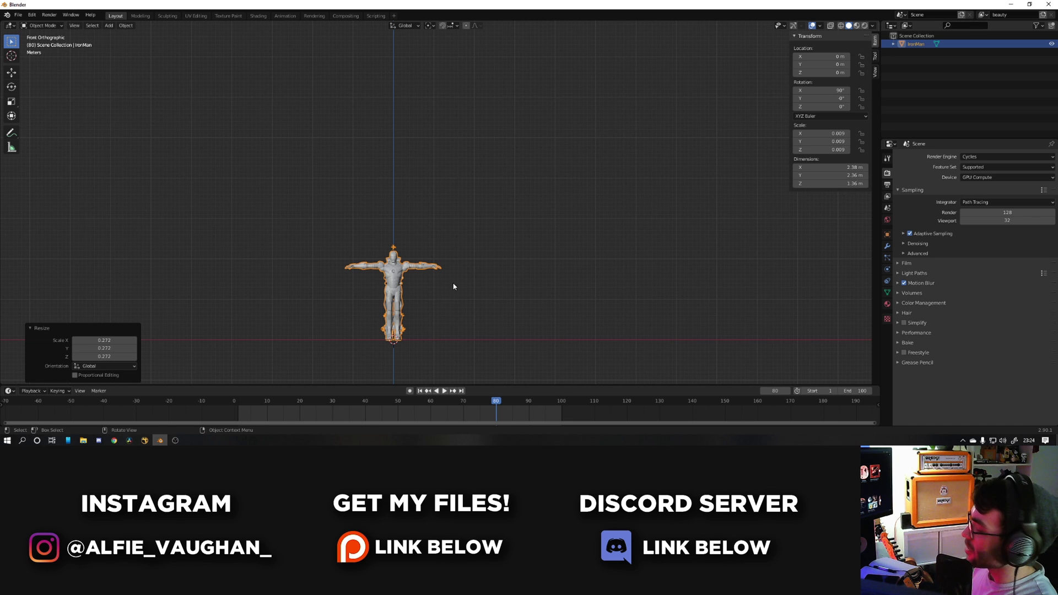
{"action": "key", "text": "s"}
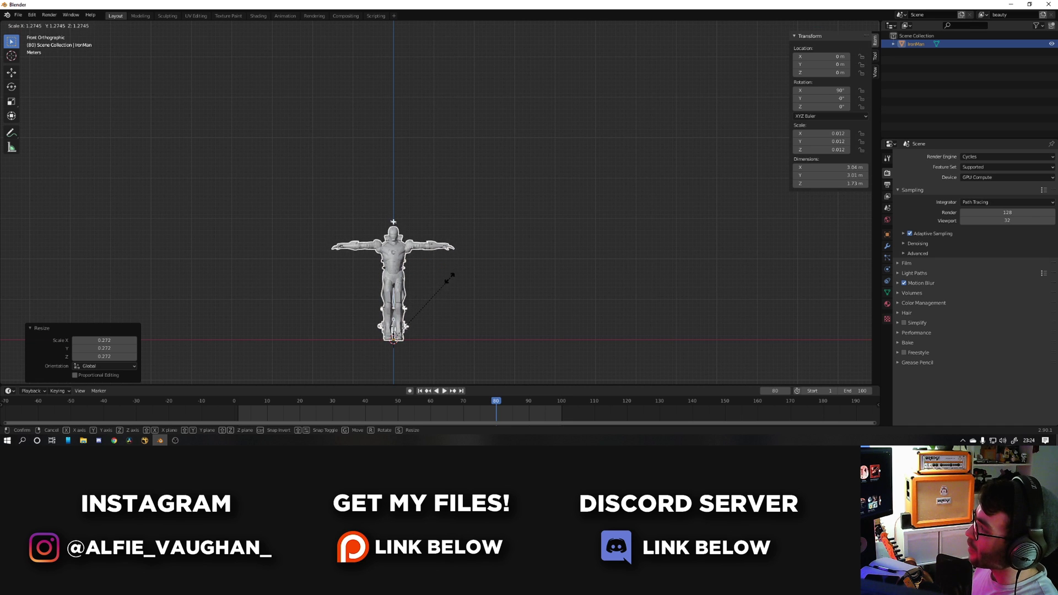
{"action": "left_click", "coordinate": [440, 292]}
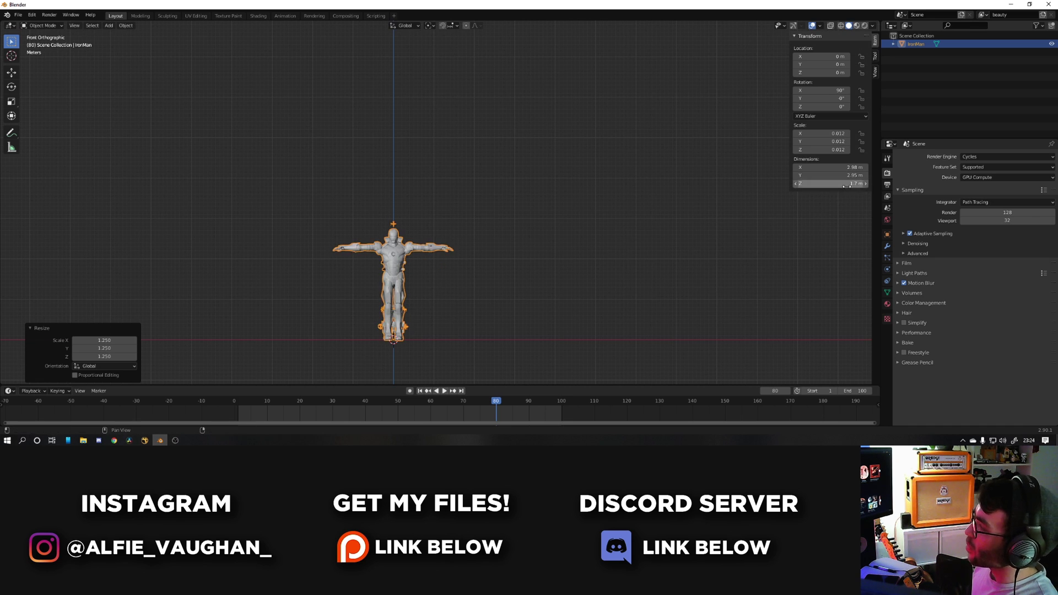
Adjust the Iron Man model's overall scale once more and hide its transform values.
{"action": "scroll", "coordinate": [514, 234], "scroll_direction": "up", "scroll_amount": 5}
{"action": "middle_click_drag", "start_coordinate": [576, 210], "coordinate": [422, 241]}
{"action": "key", "text": "s"}
{"action": "left_click", "coordinate": [589, 226]}
{"action": "key", "text": "n"}
Deselect the Iron Man model and examine its front, sides and back, including the loose rings floating around it.
{"action": "middle_click_drag", "start_coordinate": [533, 181], "coordinate": [288, 229]}
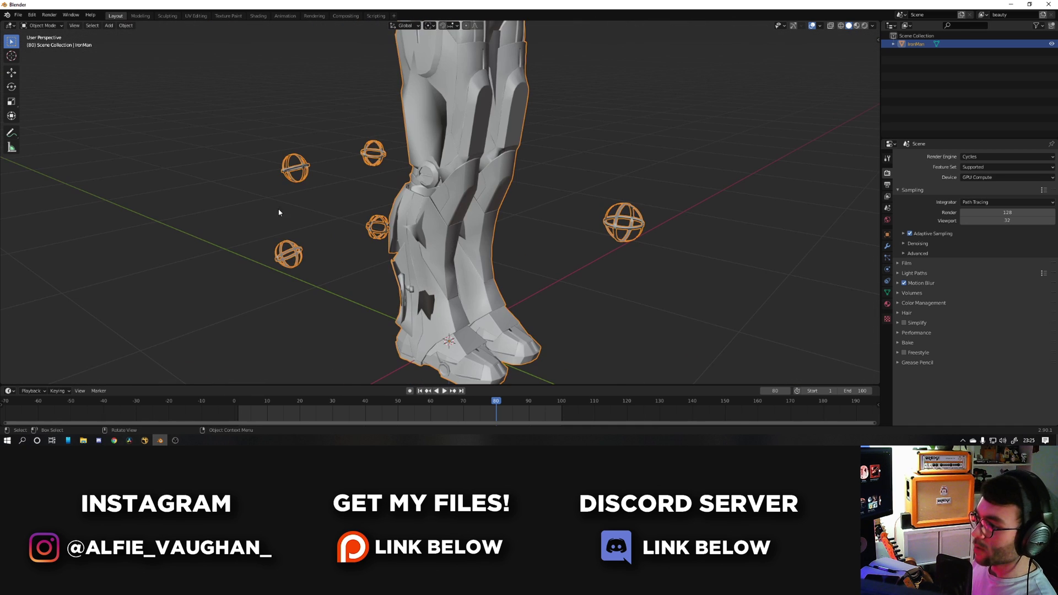
{"action": "key", "text": "Delete"}
{"action": "scroll", "coordinate": [405, 253], "scroll_direction": "down", "scroll_amount": 2}
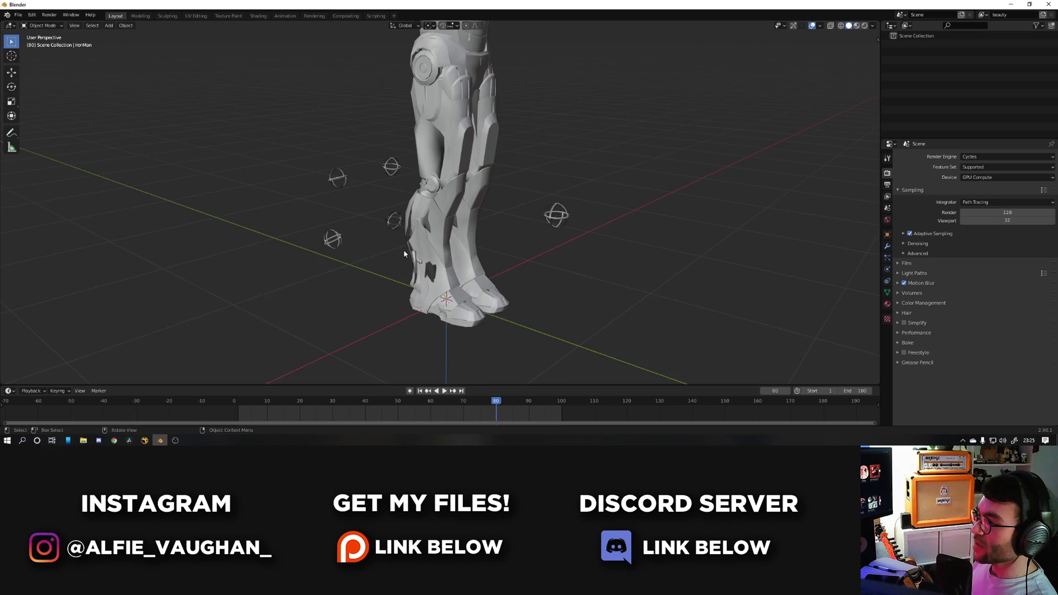
{"action": "scroll", "coordinate": [401, 257], "scroll_direction": "up", "scroll_amount": 5}
{"action": "left_click", "coordinate": [397, 260]}
{"action": "key", "text": "shift+z"}
{"action": "mouse_move", "coordinate": [437, 263]}
{"action": "middle_mouse_down"}
{"action": "mouse_move", "coordinate": [493, 245]}
{"action": "mouse_move", "coordinate": [489, 123]}
{"action": "mouse_move", "coordinate": [482, 193]}
{"action": "mouse_move", "coordinate": [513, 257]}
{"action": "mouse_move", "coordinate": [464, 254]}
{"action": "mouse_move", "coordinate": [463, 266]}
{"action": "mouse_move", "coordinate": [429, 269]}
{"action": "middle_mouse_up"}
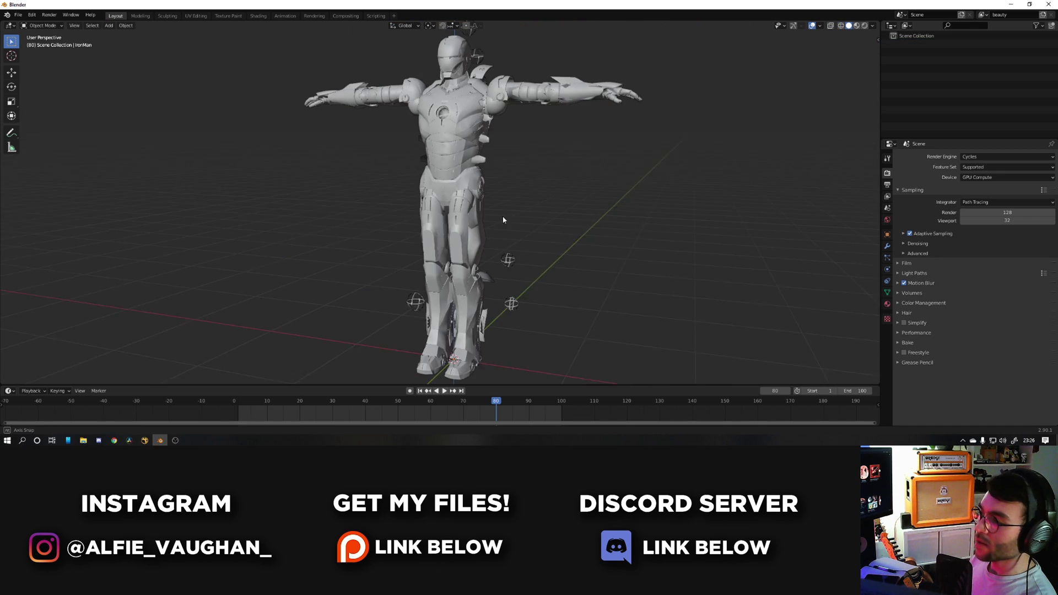
{"action": "middle_click_drag", "start_coordinate": [503, 219], "coordinate": [524, 216]}
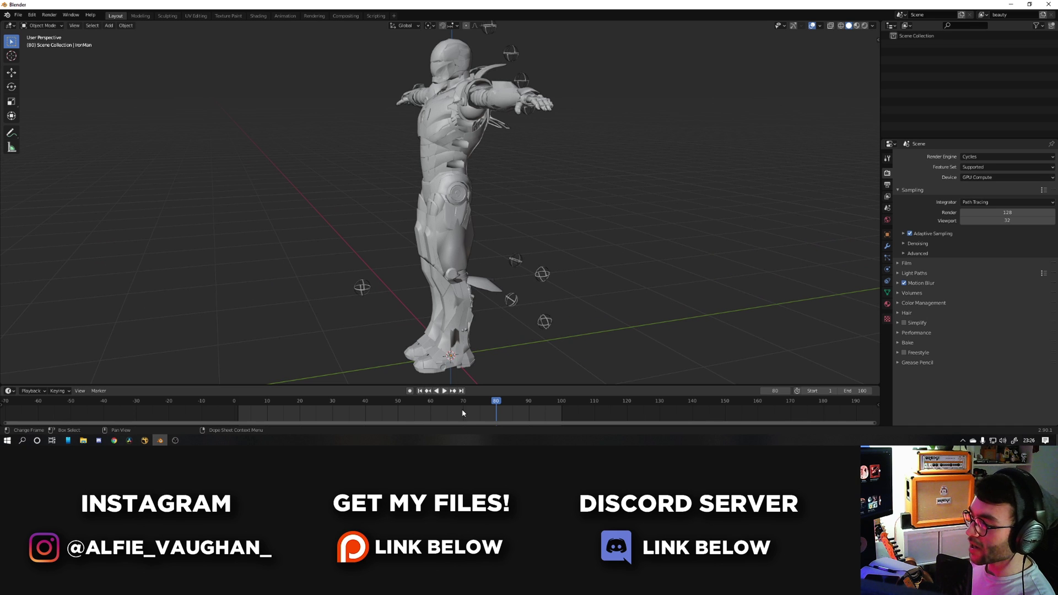
{"action": "middle_click_drag", "start_coordinate": [460, 402], "coordinate": [486, 402]}
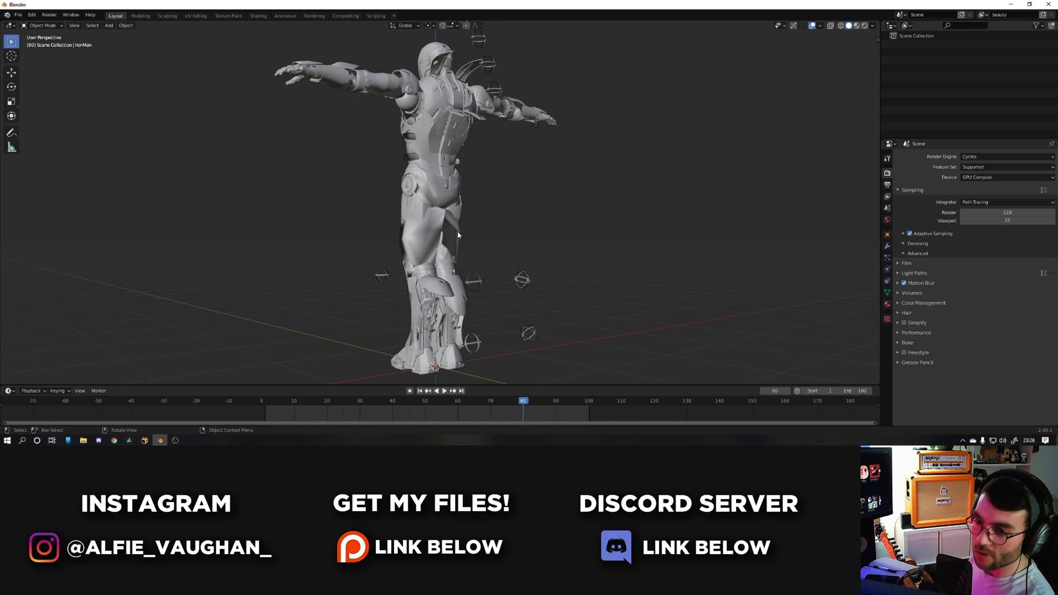
{"action": "middle_click_drag", "start_coordinate": [460, 235], "coordinate": [475, 242]}
{"action": "scroll", "coordinate": [524, 210], "scroll_direction": "up", "scroll_amount": 5}
{"action": "scroll", "coordinate": [465, 257], "scroll_direction": "down", "scroll_amount": 4}
{"action": "middle_click_drag", "start_coordinate": [430, 294], "coordinate": [494, 303]}
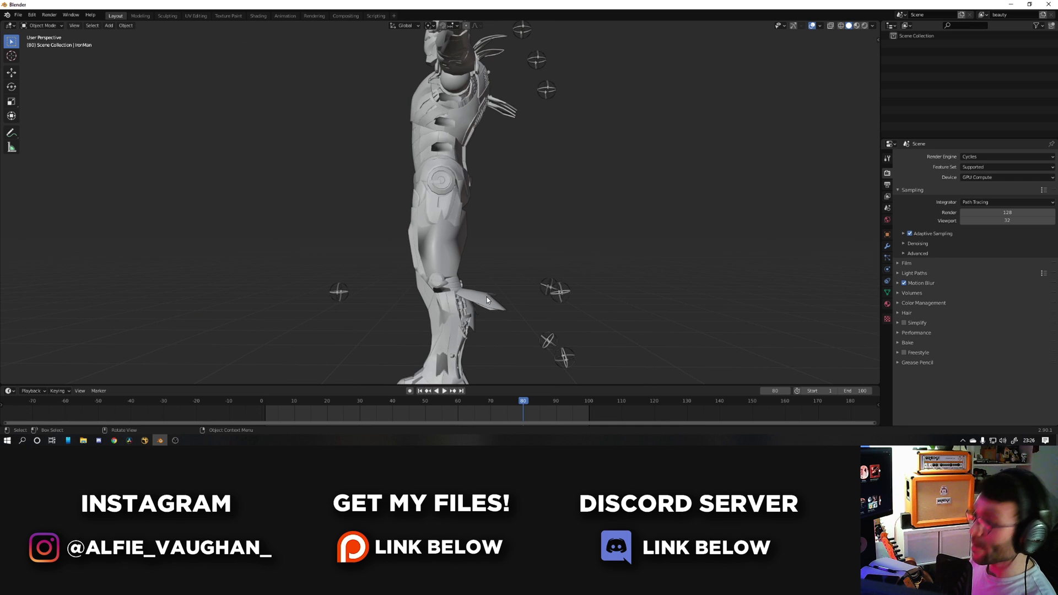
Inspect the Iron Man mesh in Edit Mode around the lower legs, then return to Object Mode with nothing selected.
{"action": "key", "text": "a"}
{"action": "key", "text": "Tab"}
{"action": "middle_click_drag", "start_coordinate": [600, 293], "coordinate": [546, 241], "text": "shift"}
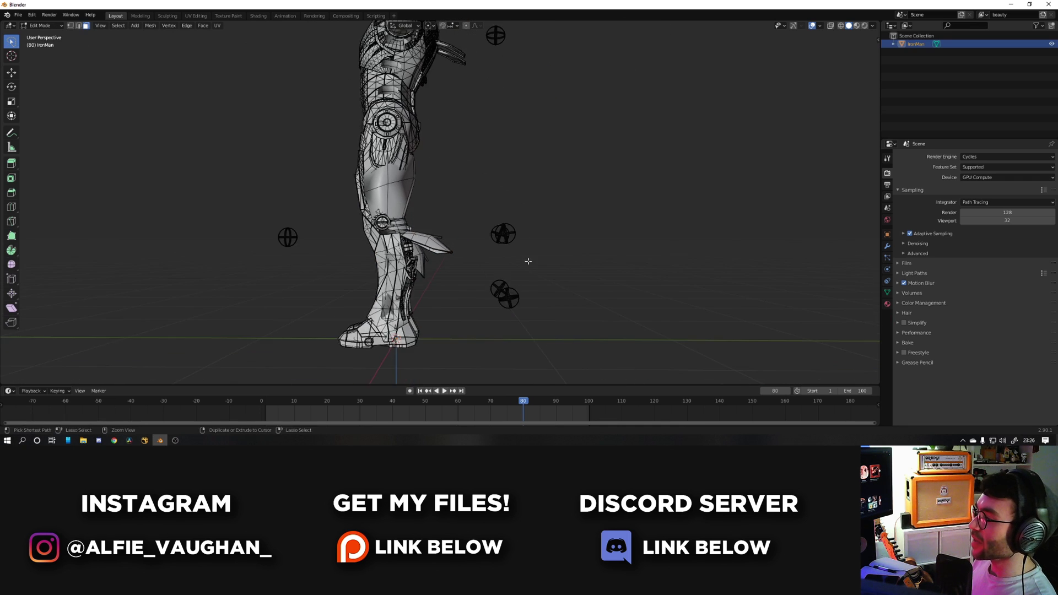
{"action": "scroll", "coordinate": [546, 242], "scroll_direction": "up", "scroll_amount": 3}
{"action": "middle_click_drag", "start_coordinate": [597, 296], "coordinate": [490, 219], "text": "shift"}
{"action": "scroll", "coordinate": [529, 213], "scroll_direction": "up", "scroll_amount": 3}
{"action": "middle_click_drag", "start_coordinate": [611, 202], "coordinate": [488, 240]}
{"action": "key", "text": "1"}
{"action": "scroll", "coordinate": [446, 249], "scroll_direction": "up", "scroll_amount": 3}
{"action": "middle_click_drag", "start_coordinate": [395, 268], "coordinate": [564, 314], "text": "shift"}
{"action": "scroll", "coordinate": [540, 265], "scroll_direction": "down", "scroll_amount": 8}
{"action": "key", "text": "Tab"}
{"action": "left_click", "coordinate": [537, 277]}
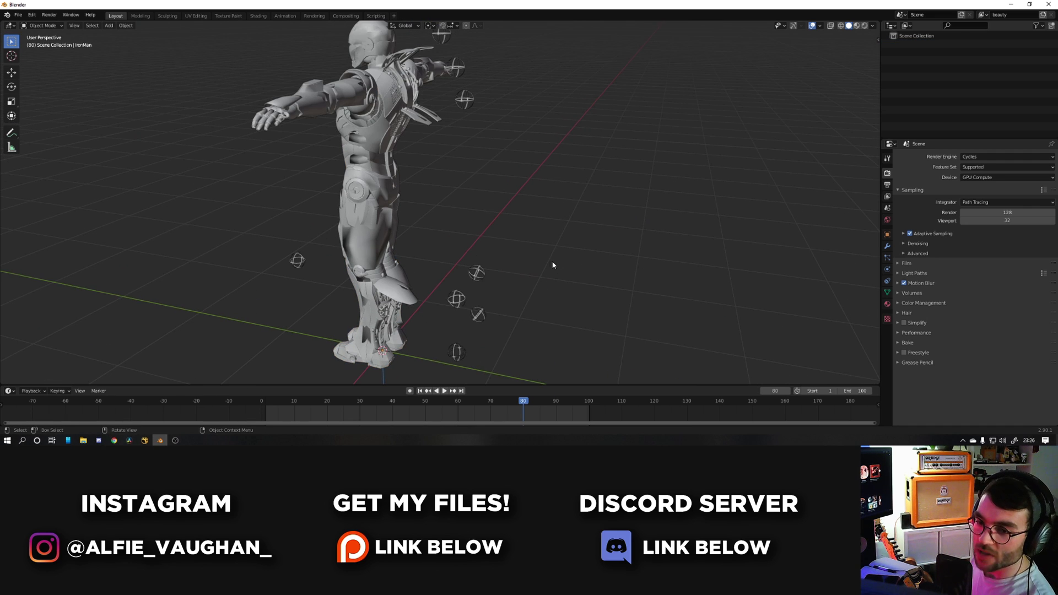
In wireframe Edit Mode, delete the vertices of the rings floating around the model's legs, head and back.
{"action": "key", "text": "a"}
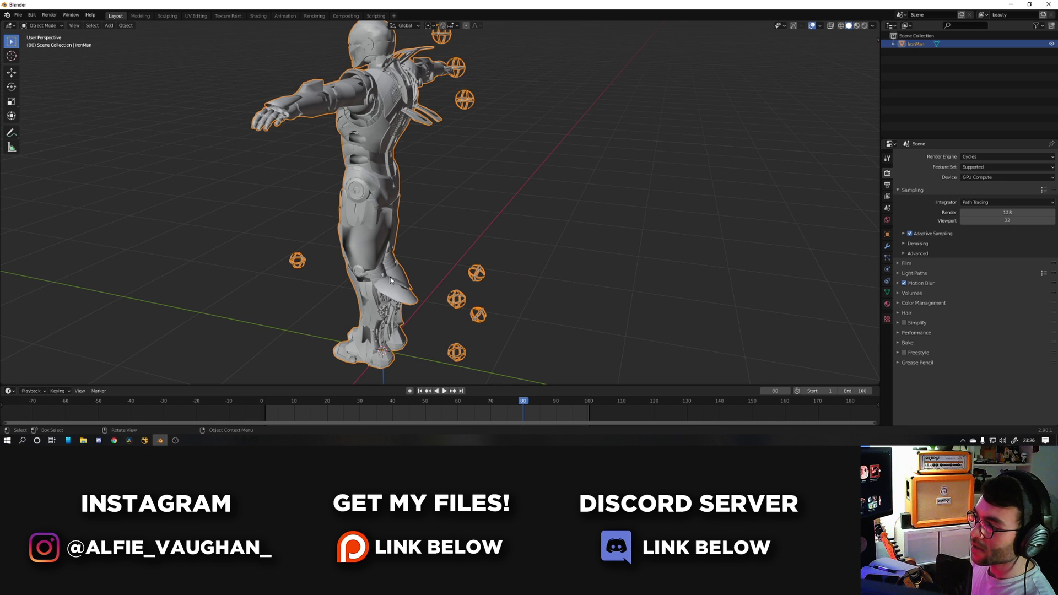
{"action": "key", "text": "Tab"}
{"action": "mouse_move", "coordinate": [507, 242]}
{"action": "middle_mouse_down"}
{"action": "mouse_move", "coordinate": [512, 270]}
{"action": "mouse_move", "coordinate": [554, 230]}
{"action": "middle_mouse_up"}
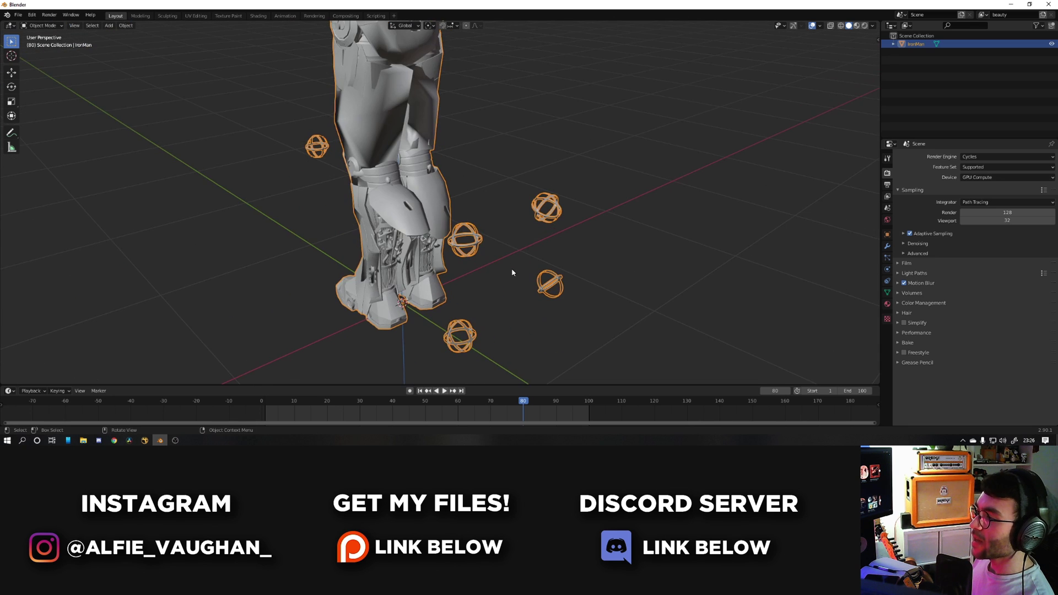
{"action": "key", "text": "Tab"}
{"action": "key", "text": "shift+z"}
{"action": "key", "text": "b"}
{"action": "left_click_drag", "start_coordinate": [501, 148], "coordinate": [591, 306]}
{"action": "middle_click_drag", "start_coordinate": [557, 241], "coordinate": [622, 247], "text": "shift"}
{"action": "middle_click_drag", "start_coordinate": [621, 248], "coordinate": [616, 276], "text": "ctrl"}
{"action": "middle_click_drag", "start_coordinate": [384, 194], "coordinate": [359, 345], "text": "shift"}
{"action": "key", "text": "b"}
{"action": "left_click_drag", "start_coordinate": [465, 161], "coordinate": [517, 212]}
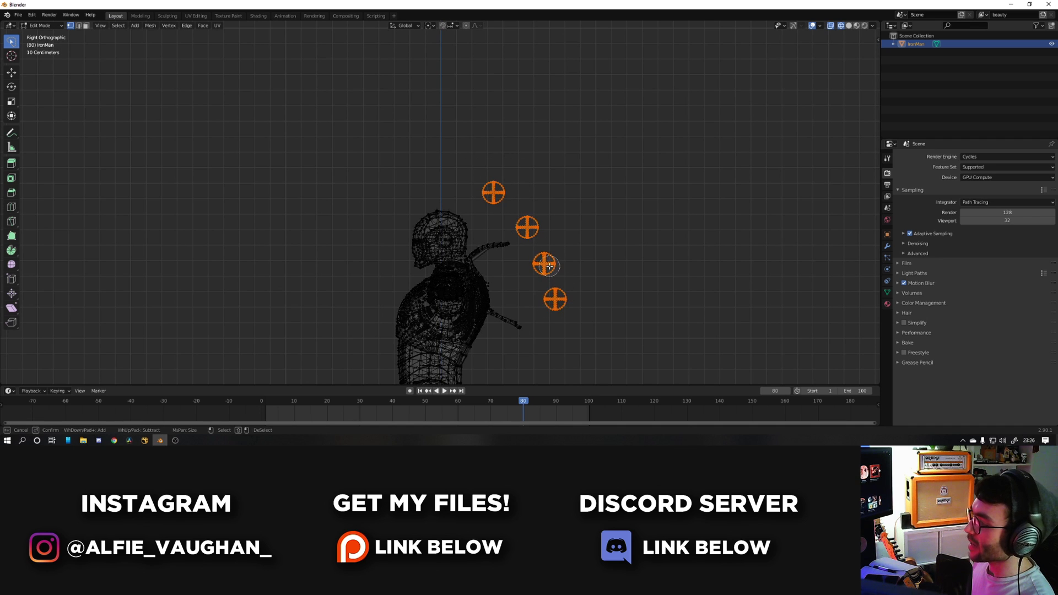
{"action": "key", "text": "x"}
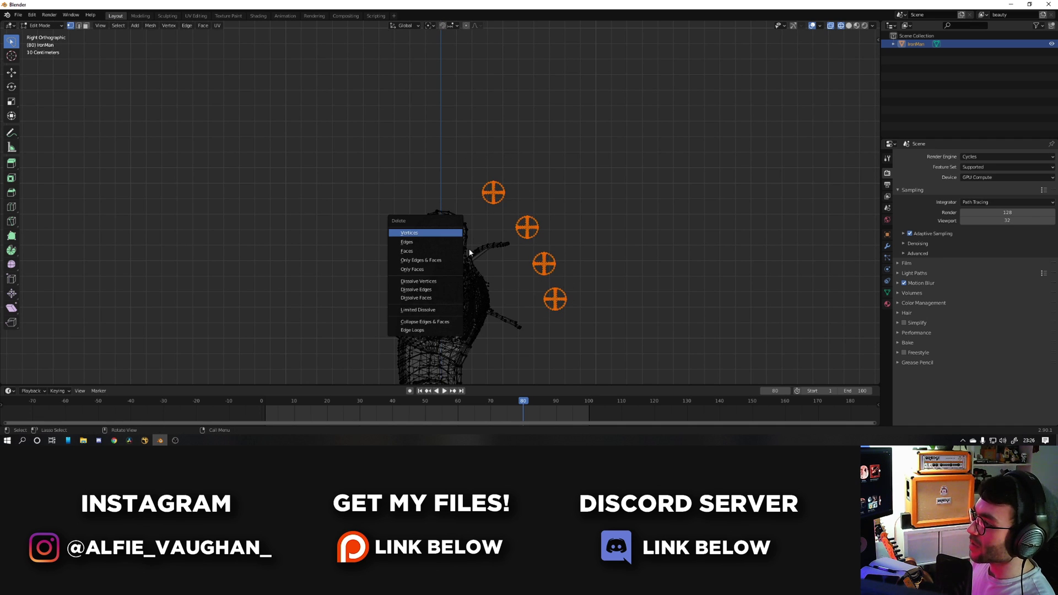
{"action": "left_click", "coordinate": [450, 233]}
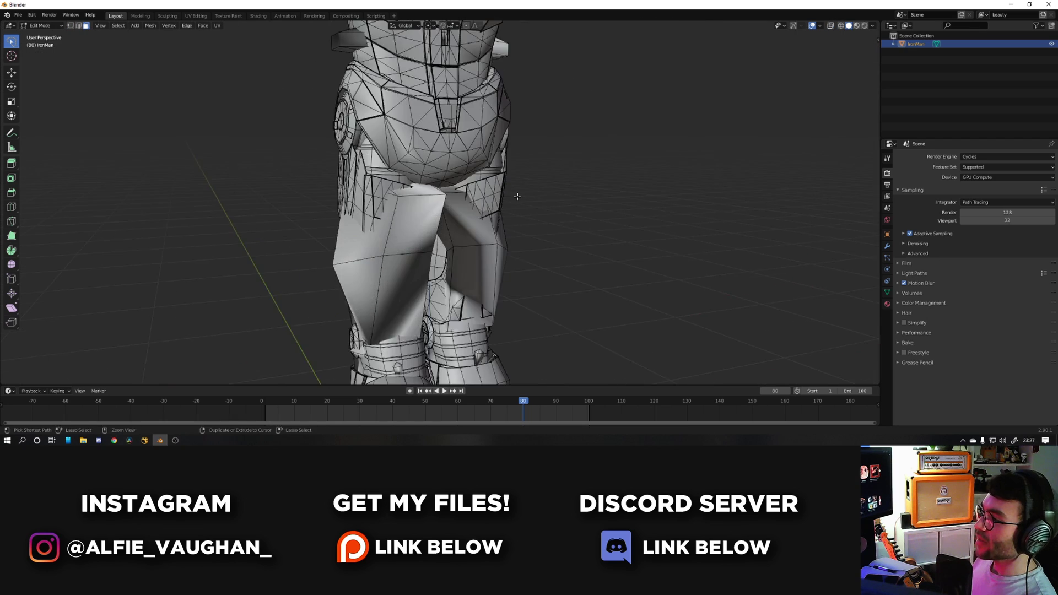
Select the linked faces of the smooth rear thigh pieces on both legs in Edit Mode.
{"action": "middle_click_drag", "start_coordinate": [517, 196], "coordinate": [382, 261]}
{"action": "key", "text": "l"}
{"action": "key", "text": "Tab"}
{"action": "middle_click_drag", "start_coordinate": [505, 257], "coordinate": [398, 252]}
{"action": "middle_click_drag", "start_coordinate": [501, 208], "coordinate": [625, 248]}
{"action": "middle_click_drag", "start_coordinate": [507, 231], "coordinate": [518, 238]}
{"action": "key", "text": "Tab"}
{"action": "middle_click_drag", "start_coordinate": [422, 219], "coordinate": [446, 260]}
{"action": "scroll", "coordinate": [399, 243], "scroll_direction": "down", "scroll_amount": 3}
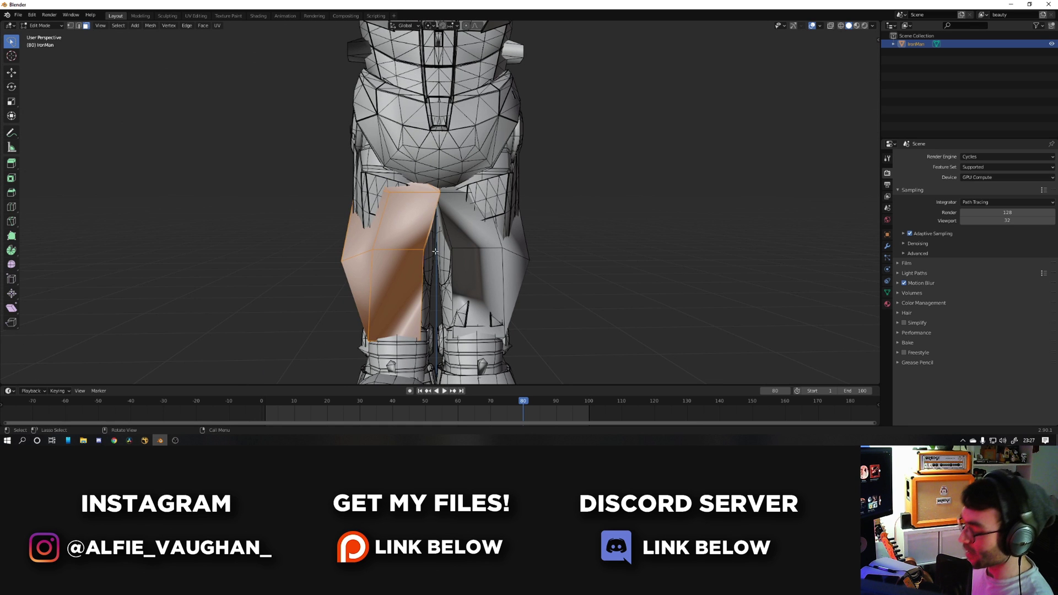
{"action": "key", "text": "l"}
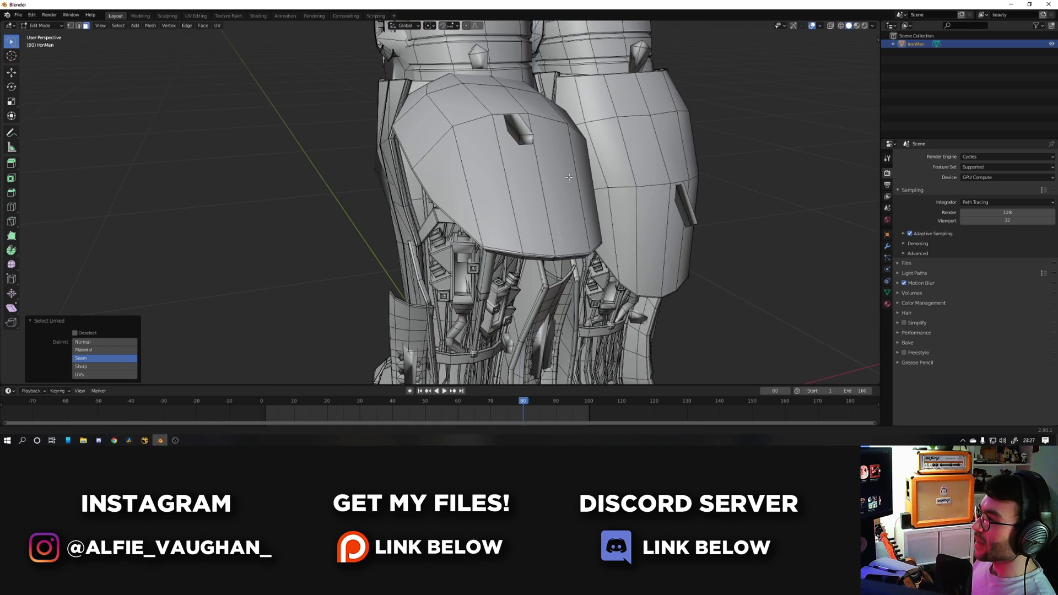
Add the small knobs above the calves, the calf slot inserts and a lower-leg flap piece to the linked selection.
{"action": "middle_click_drag", "start_coordinate": [468, 193], "coordinate": [435, 270], "text": "shift"}
{"action": "middle_click_drag", "start_coordinate": [441, 228], "coordinate": [456, 276]}
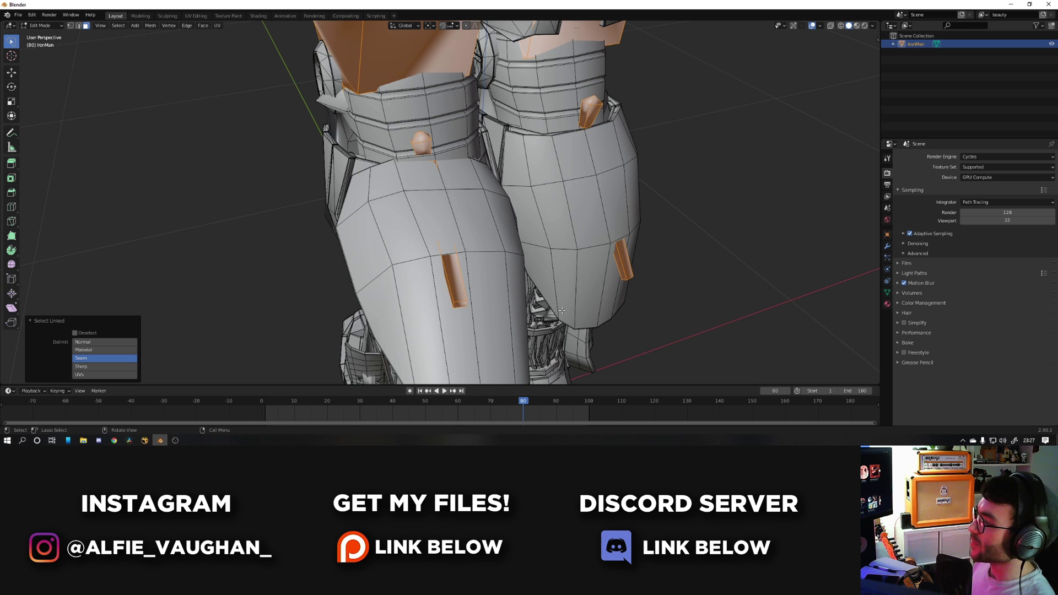
{"action": "middle_click_drag", "start_coordinate": [553, 311], "coordinate": [556, 165], "text": "shift"}
{"action": "middle_click_drag", "start_coordinate": [435, 286], "coordinate": [496, 237]}
{"action": "middle_click_drag", "start_coordinate": [435, 308], "coordinate": [463, 248], "text": "shift"}
{"action": "middle_click_drag", "start_coordinate": [464, 248], "coordinate": [482, 215], "text": "ctrl"}
{"action": "key", "text": "l"}
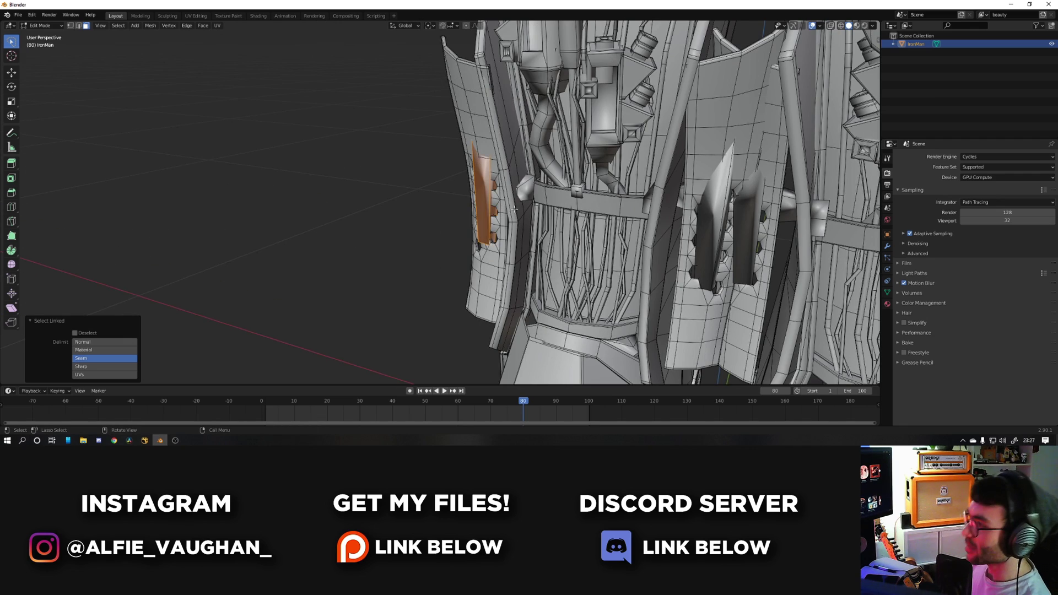
Add the protruding flaps along both sides of the torso to the linked selection.
{"action": "middle_click_drag", "start_coordinate": [555, 196], "coordinate": [529, 287], "text": "ctrl"}
{"action": "middle_click_drag", "start_coordinate": [529, 286], "coordinate": [474, 237]}
{"action": "middle_click_drag", "start_coordinate": [468, 83], "coordinate": [484, 254], "text": "shift"}
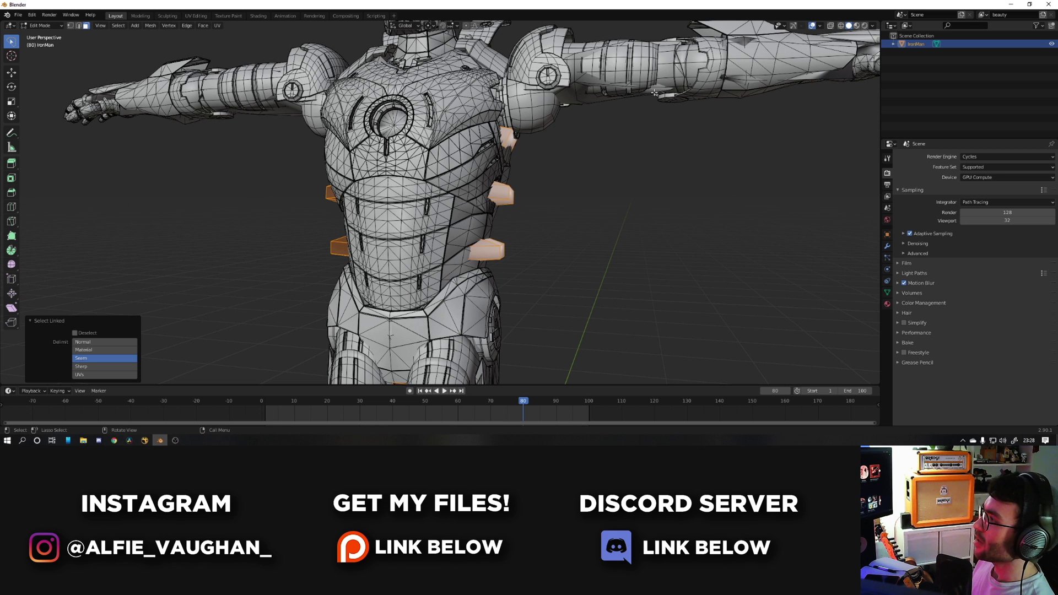
Add the loose forearm, hand and finger joint pieces of both outstretched arms to the linked selection and delete everything selected.
{"action": "key", "text": "l"}
{"action": "middle_click_drag", "start_coordinate": [711, 113], "coordinate": [375, 242], "text": "shift"}
{"action": "middle_click_drag", "start_coordinate": [374, 242], "coordinate": [380, 176], "text": "ctrl"}
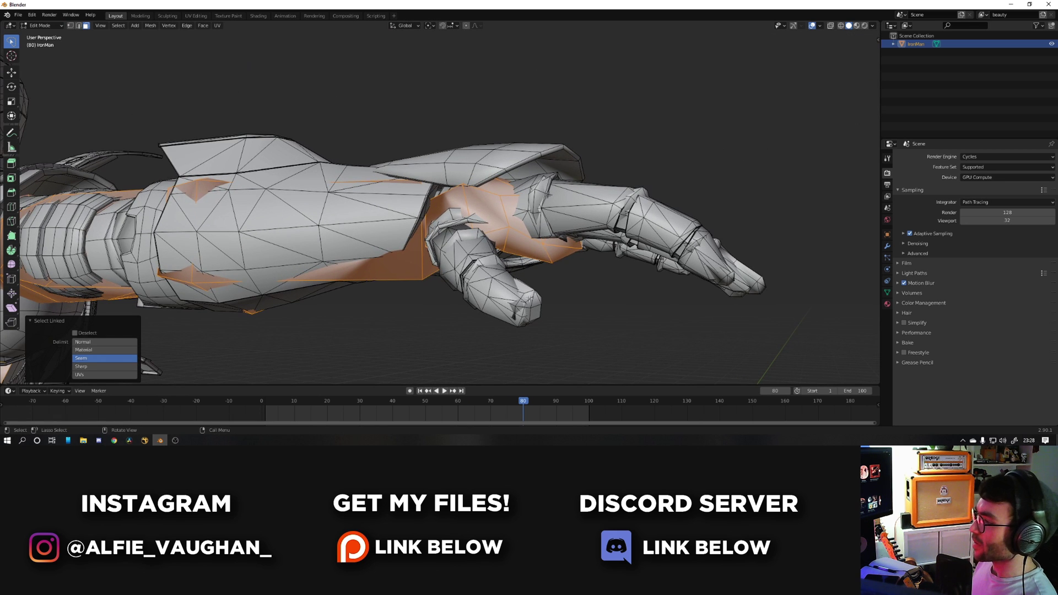
{"action": "middle_click_drag", "start_coordinate": [495, 264], "coordinate": [461, 324]}
{"action": "key", "text": "l"}
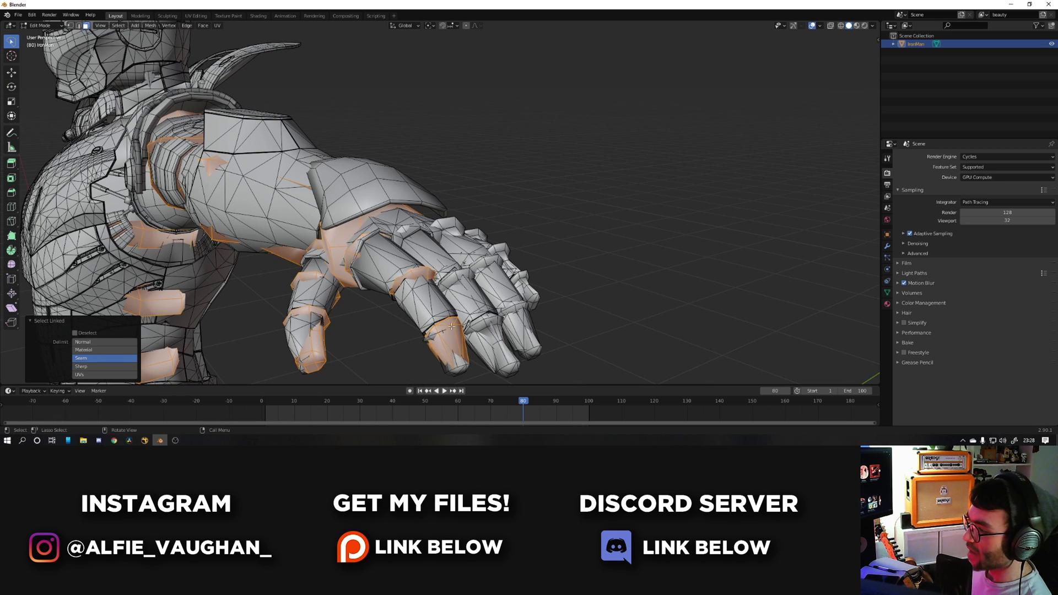
{"action": "key", "text": "ctrl+z"}
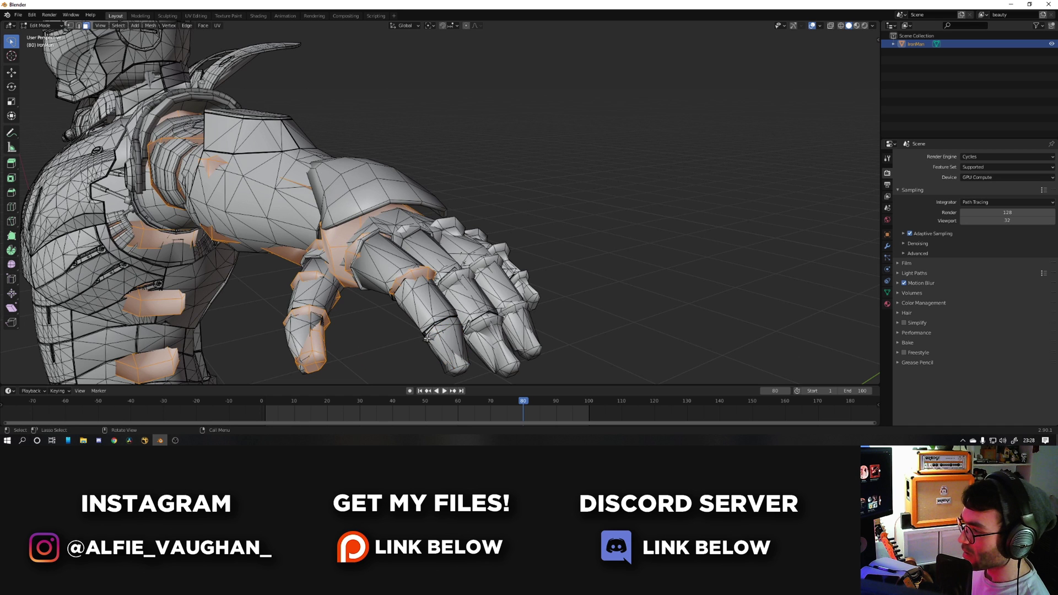
{"action": "key", "text": "l"}
{"action": "middle_click_drag", "start_coordinate": [483, 328], "coordinate": [466, 323]}
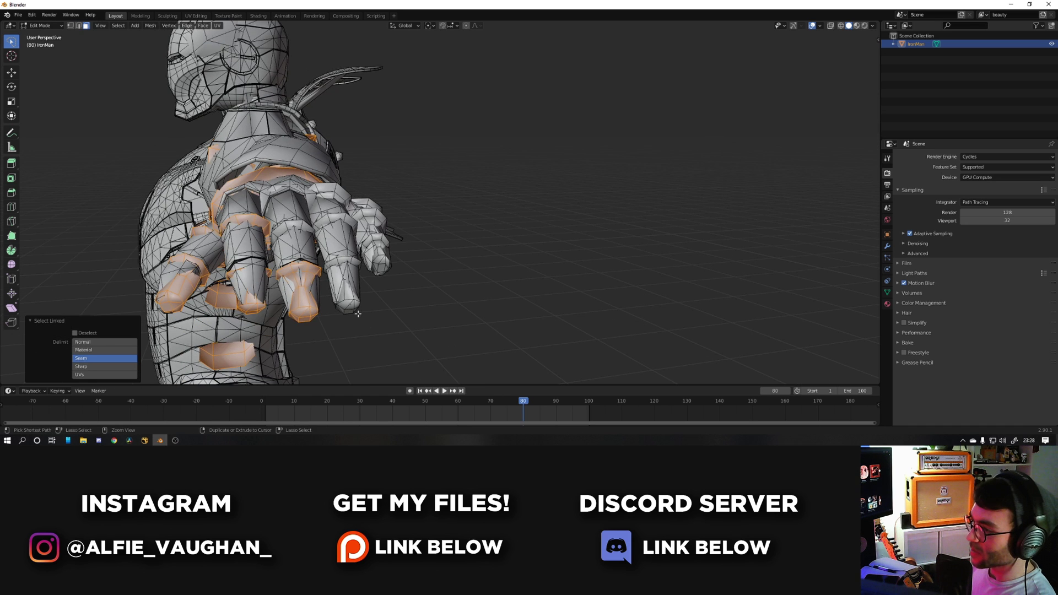
{"action": "key", "text": "ctrl+z"}
{"action": "middle_click_drag", "start_coordinate": [359, 314], "coordinate": [378, 319]}
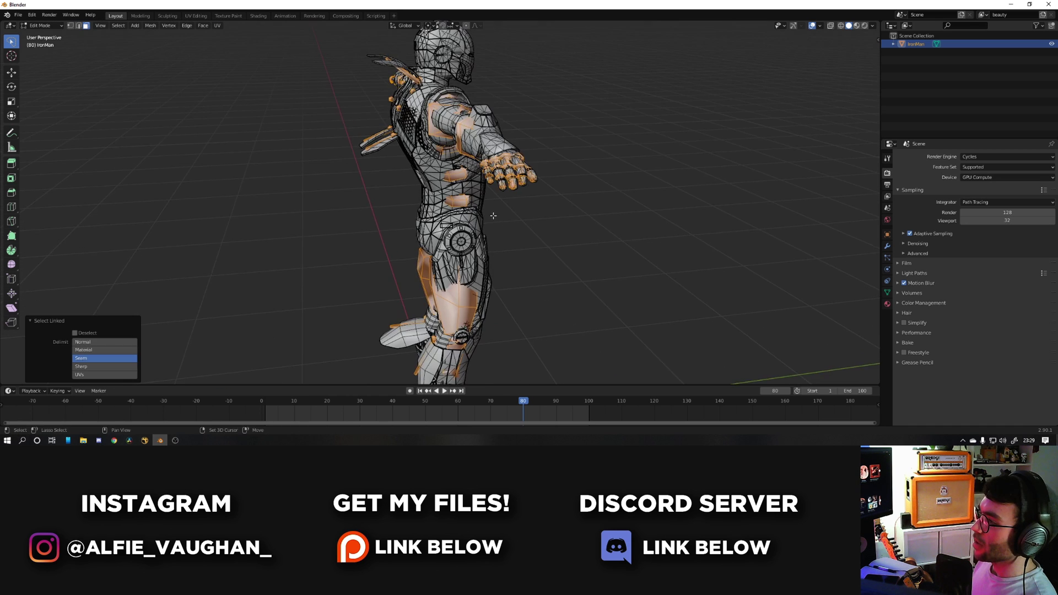
{"action": "middle_click_drag", "start_coordinate": [494, 217], "coordinate": [478, 225]}
{"action": "key", "text": "x"}
{"action": "left_click", "coordinate": [495, 223]}
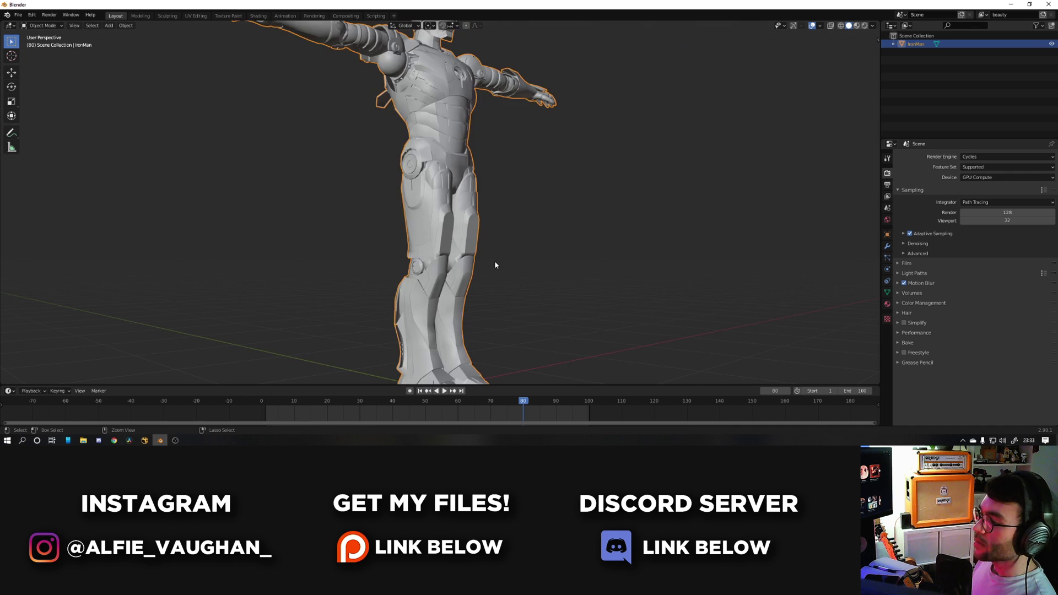
Save the project as IronManTutorial.blend in the IRON MAN 2 project's Blender Scenes folder on the Media (D:) drive.
{"action": "key", "text": "ctrl+s"}
{"action": "left_click", "coordinate": [260, 40]}
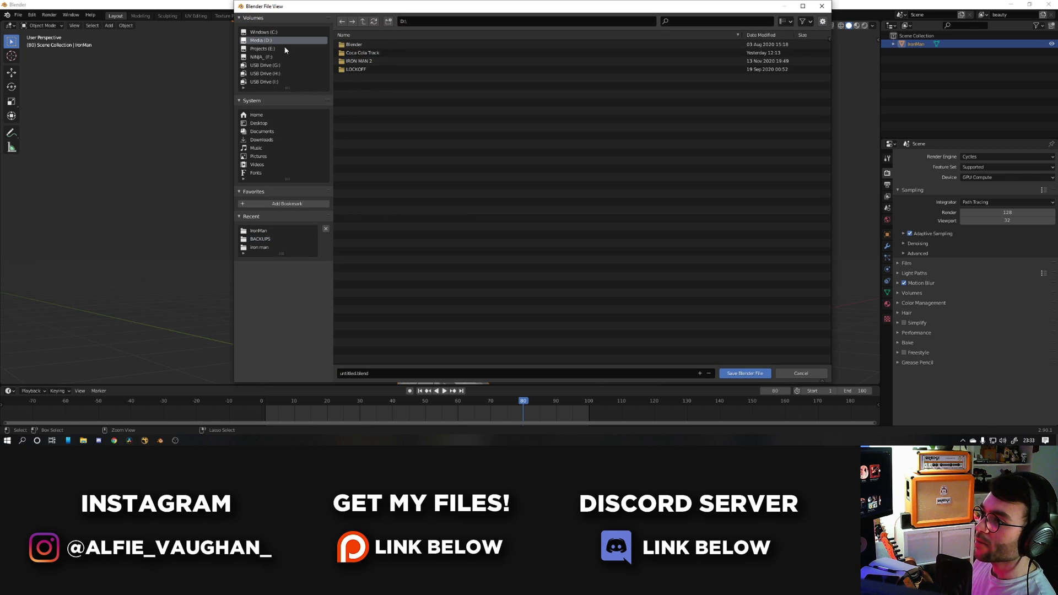
{"action": "left_click", "coordinate": [376, 62]}
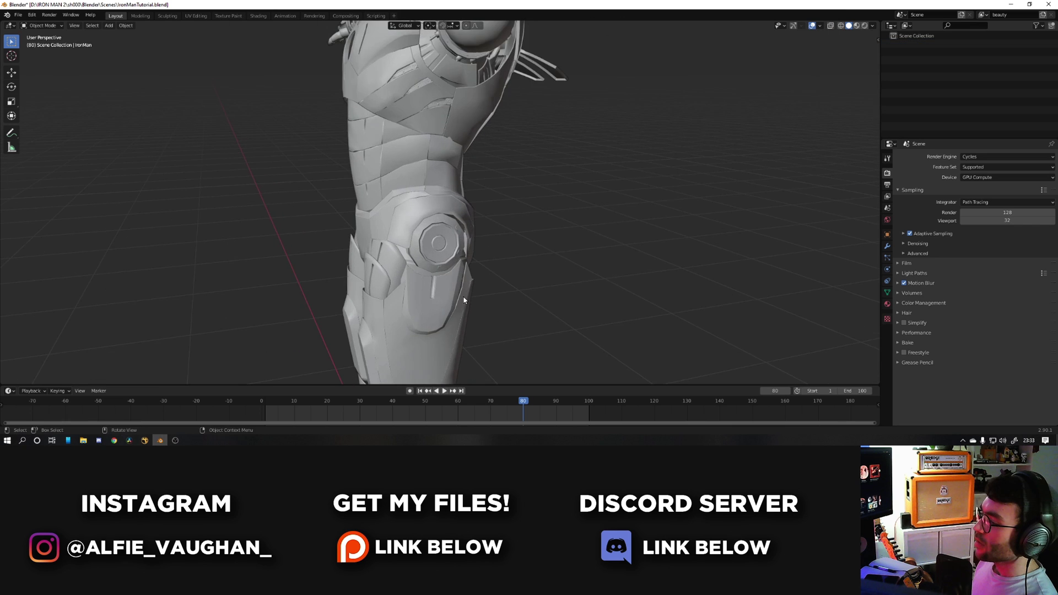
Compare the shading of the lower legs with Auto Smooth switched off and back on in the mesh's normals settings.
{"action": "middle_click_drag", "start_coordinate": [499, 232], "coordinate": [477, 213]}
{"action": "scroll", "coordinate": [488, 221], "scroll_direction": "up", "scroll_amount": 3}
{"action": "scroll", "coordinate": [463, 221], "scroll_direction": "down", "scroll_amount": 5}
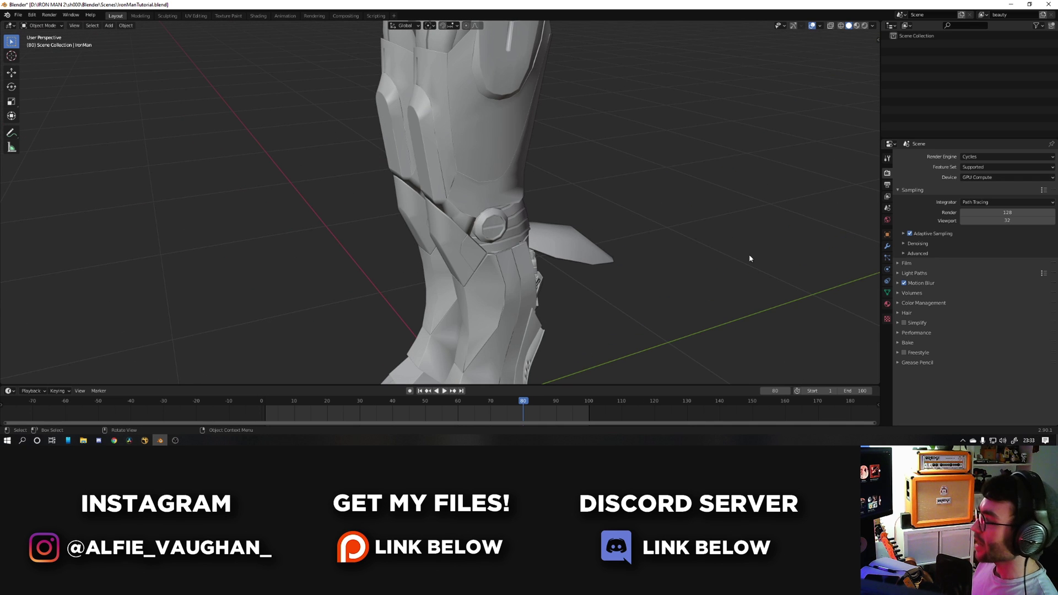
{"action": "left_click", "coordinate": [888, 292]}
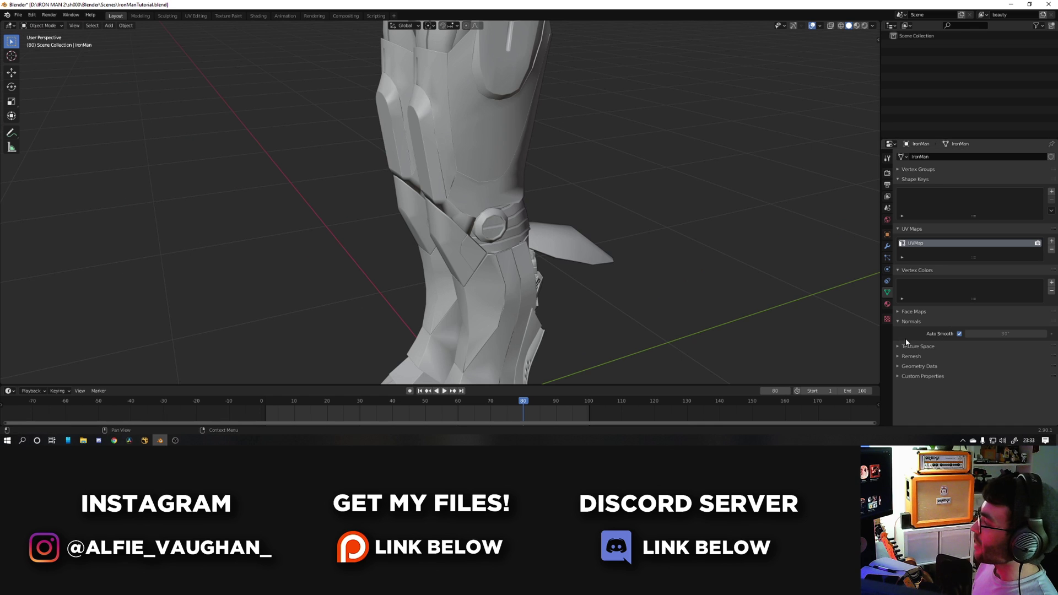
{"action": "left_click", "coordinate": [960, 334]}
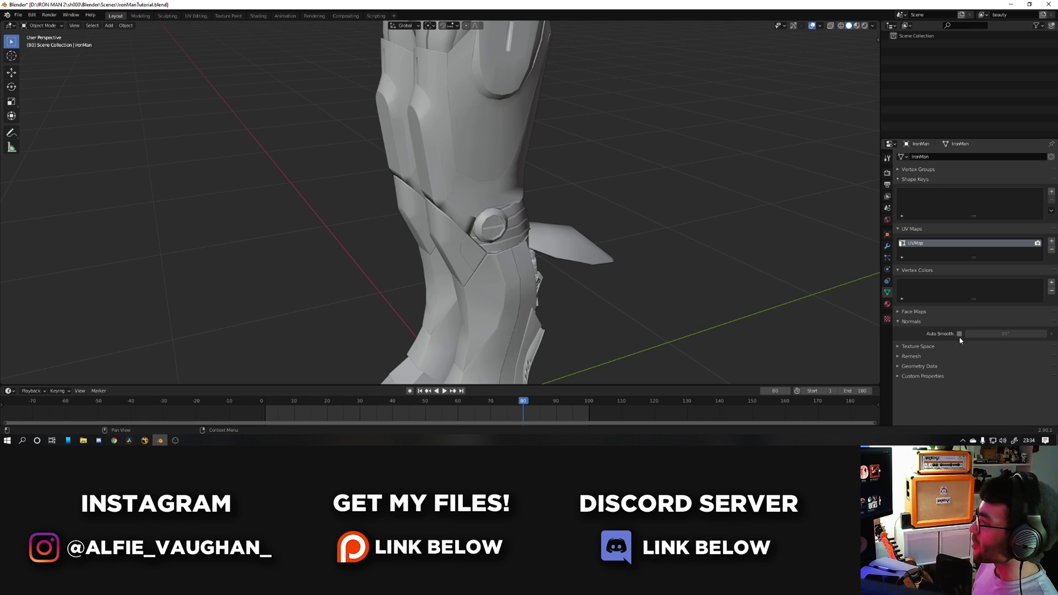
{"action": "left_click", "coordinate": [959, 334]}
With the whole mesh selected in Edit Mode, try to find the clear split normals command by searching for "clear spl".
{"action": "mouse_move", "coordinate": [554, 267]}
{"action": "middle_mouse_down"}
{"action": "mouse_move", "coordinate": [574, 256]}
{"action": "mouse_move", "coordinate": [556, 266]}
{"action": "middle_mouse_up"}
{"action": "key", "text": "Tab"}
{"action": "key", "text": "a"}
{"action": "key", "text": "F3"}
{"action": "type", "text": "clear sp"}
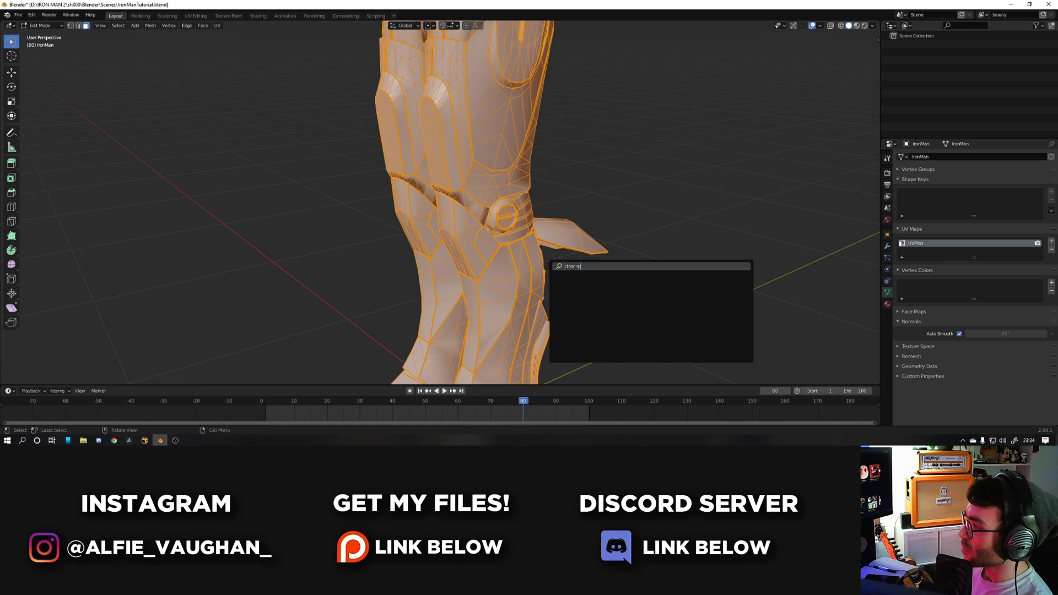
{"action": "type", "text": "l"}
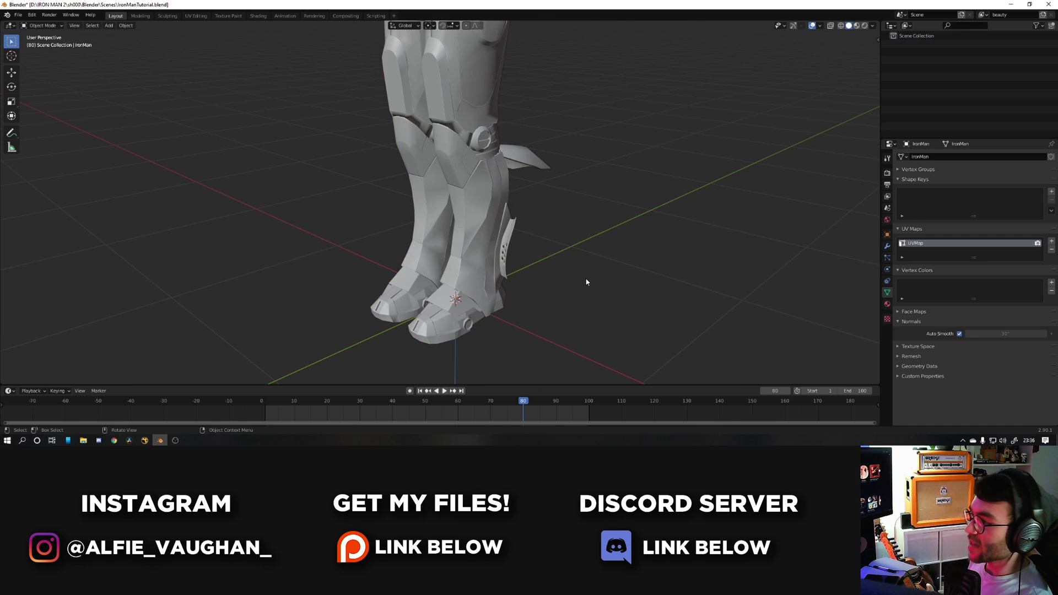
Select the IronMan mesh and clear its custom split normals data.
{"action": "middle_click_drag", "start_coordinate": [586, 284], "coordinate": [484, 349]}
{"action": "scroll", "coordinate": [526, 287], "scroll_direction": "up", "scroll_amount": 2}
{"action": "left_click", "coordinate": [468, 287]}
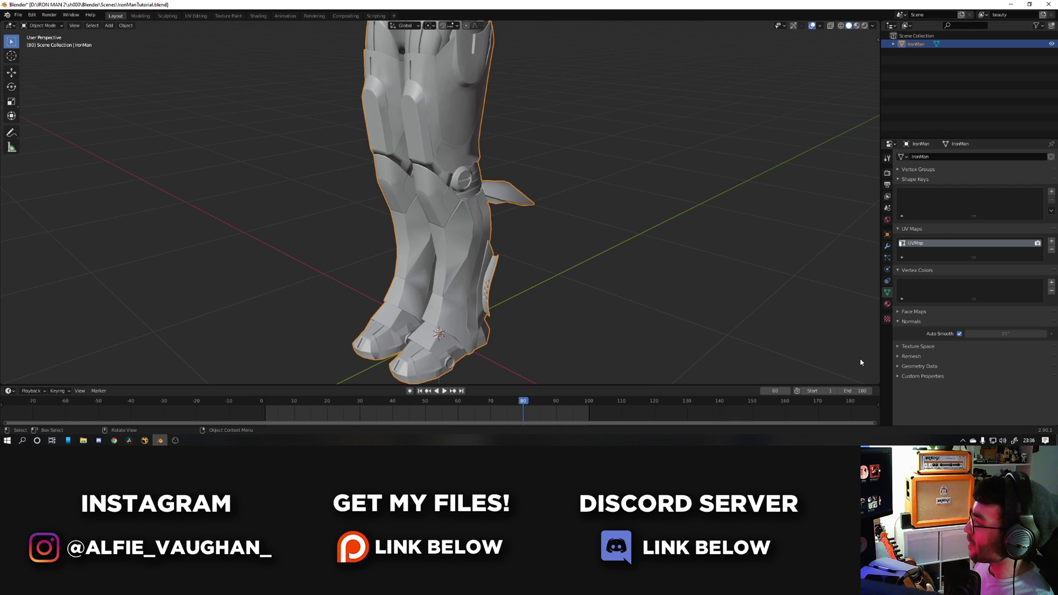
{"action": "left_click", "coordinate": [933, 368]}
{"action": "scroll", "coordinate": [935, 374], "scroll_direction": "down", "scroll_amount": 1}
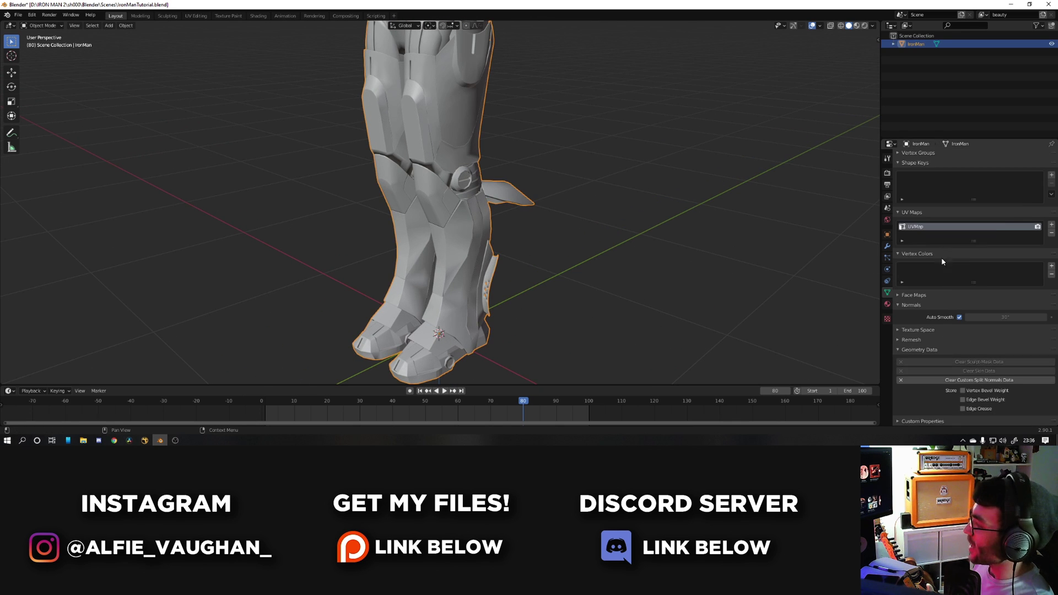
{"action": "left_click", "coordinate": [941, 380]}
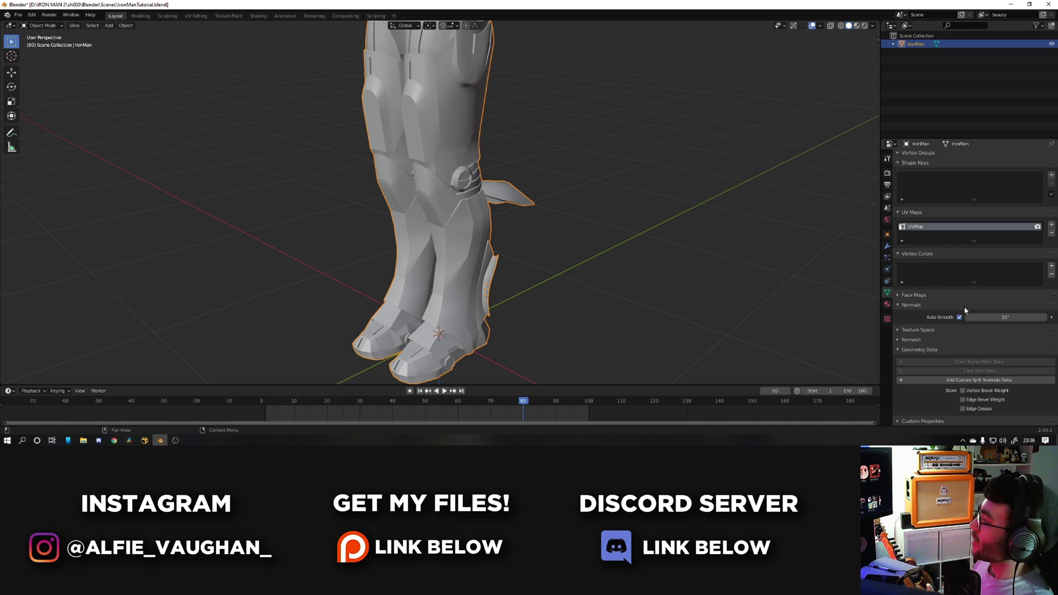
{"action": "left_click", "coordinate": [900, 353]}
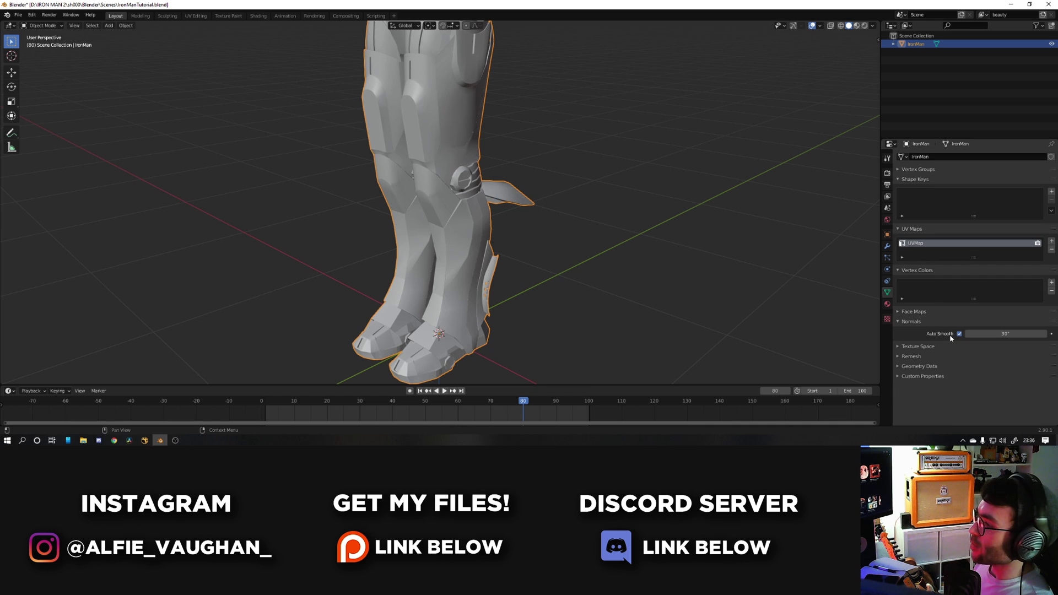
Examine the recalculated shading on the legs, upper body and full figure with the model deselected.
{"action": "scroll", "coordinate": [577, 267], "scroll_direction": "down", "scroll_amount": 2}
{"action": "scroll", "coordinate": [555, 210], "scroll_direction": "up", "scroll_amount": 3}
{"action": "middle_click_drag", "start_coordinate": [537, 157], "coordinate": [479, 216], "text": "shift"}
{"action": "key", "text": "KP_Decimal"}
{"action": "middle_click_drag", "start_coordinate": [400, 245], "coordinate": [532, 276]}
{"action": "left_click", "coordinate": [605, 243]}
{"action": "middle_click_drag", "start_coordinate": [531, 275], "coordinate": [532, 190], "text": "ctrl"}
{"action": "scroll", "coordinate": [579, 220], "scroll_direction": "down", "scroll_amount": 4}
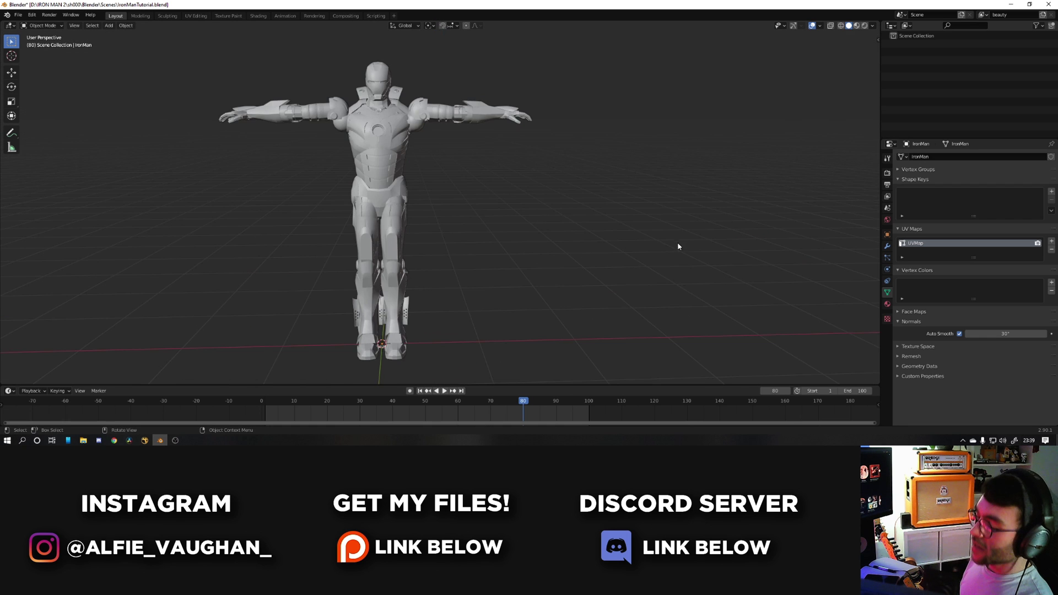
In Edit Mode, delete the vertices of the closed cover on the back of the right calf.
{"action": "middle_click_drag", "start_coordinate": [677, 245], "coordinate": [410, 257]}
{"action": "scroll", "coordinate": [476, 212], "scroll_direction": "up", "scroll_amount": 4}
{"action": "middle_click_drag", "start_coordinate": [353, 187], "coordinate": [362, 317], "text": "ctrl"}
{"action": "middle_click_drag", "start_coordinate": [485, 88], "coordinate": [477, 139], "text": "shift"}
{"action": "middle_click_drag", "start_coordinate": [446, 310], "coordinate": [448, 182], "text": "shift"}
{"action": "middle_click_drag", "start_coordinate": [448, 182], "coordinate": [483, 221], "text": "ctrl"}
{"action": "key", "text": "Tab"}
{"action": "key", "text": "l"}
{"action": "key", "text": "x"}
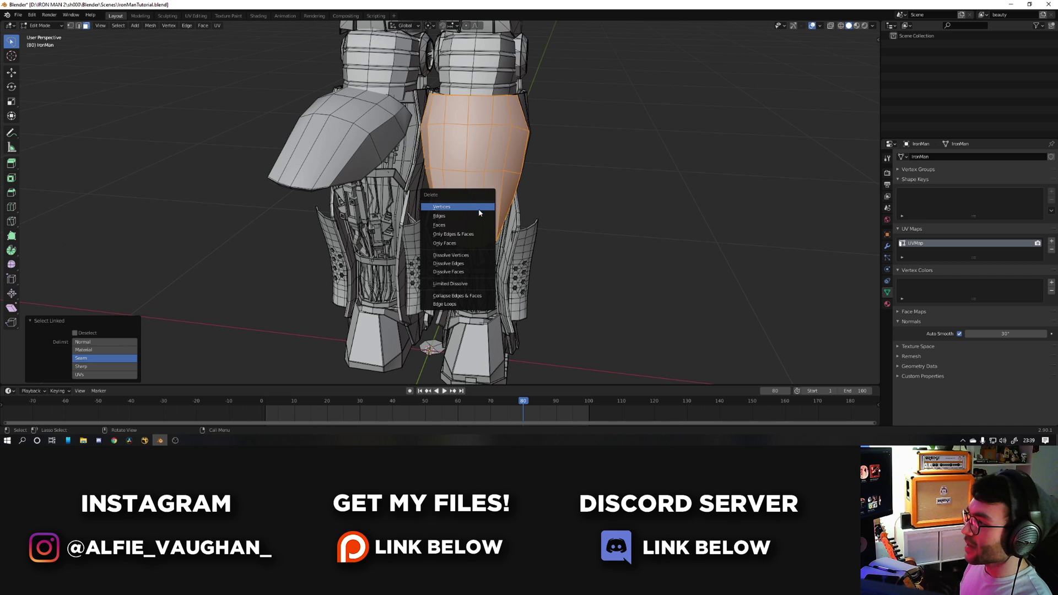
{"action": "left_click", "coordinate": [484, 212]}
{"action": "scroll", "coordinate": [384, 157], "scroll_direction": "down", "scroll_amount": 2}
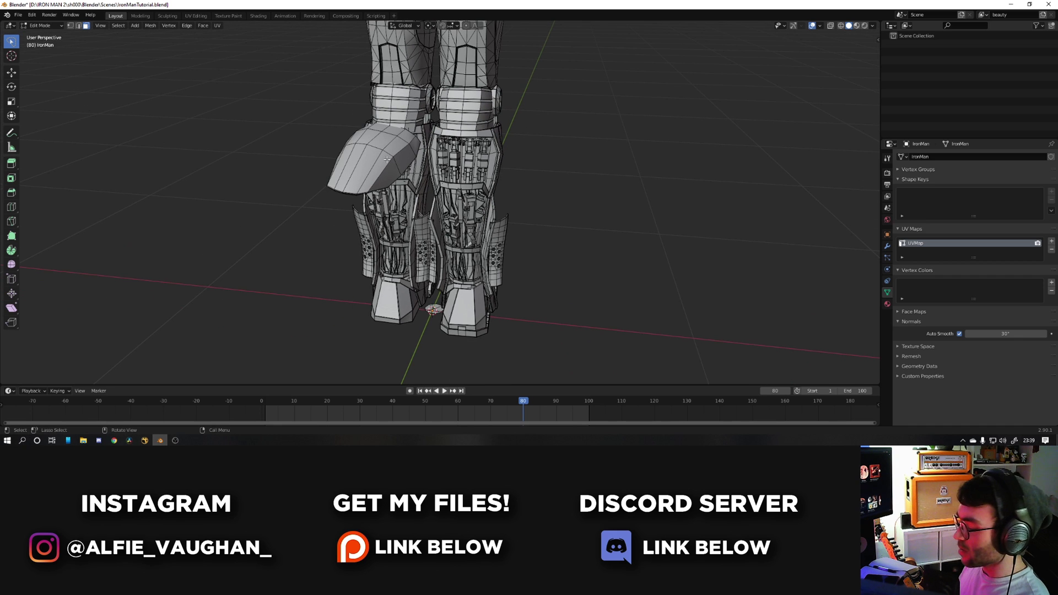
Duplicate the flared calf cover and mirror it onto the other leg by scaling -1 along X about the 3D cursor.
{"action": "key", "text": "l"}
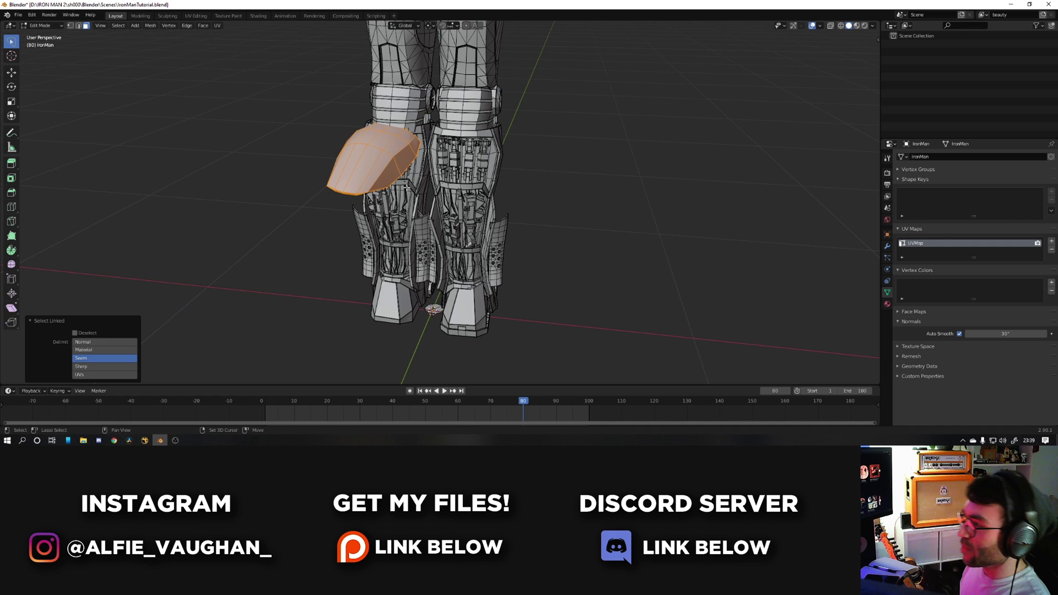
{"action": "key", "text": "period"}
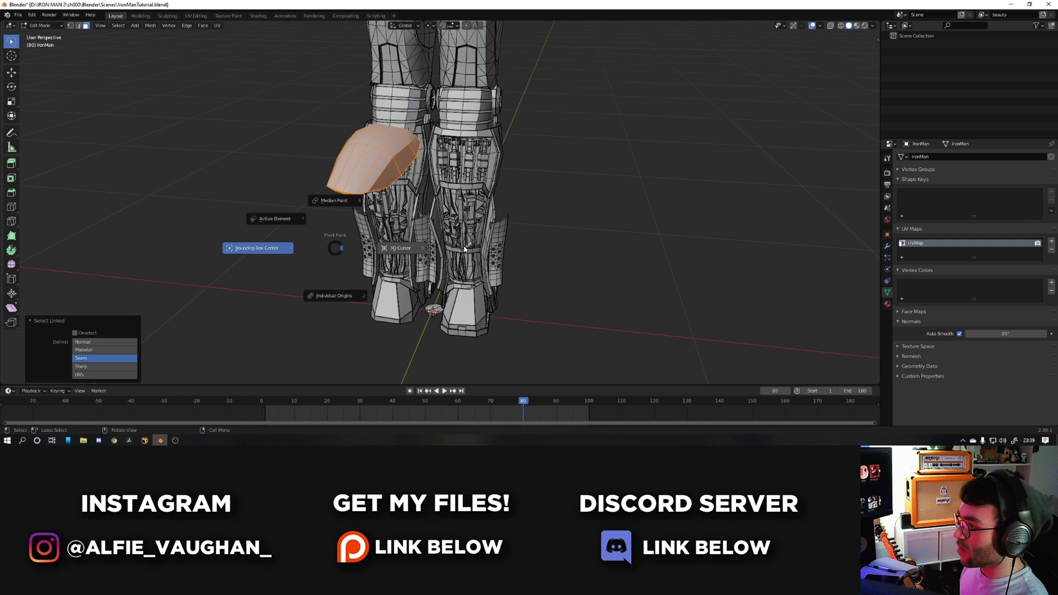
{"action": "left_click", "coordinate": [401, 249]}
{"action": "middle_click_drag", "start_coordinate": [421, 250], "coordinate": [434, 247]}
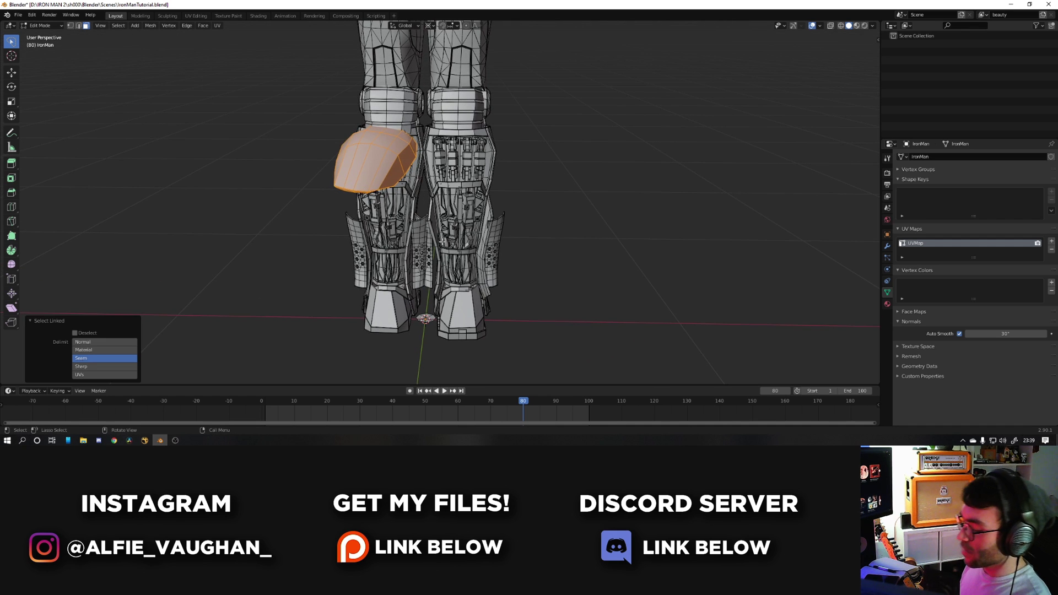
{"action": "key", "text": "shift+d"}
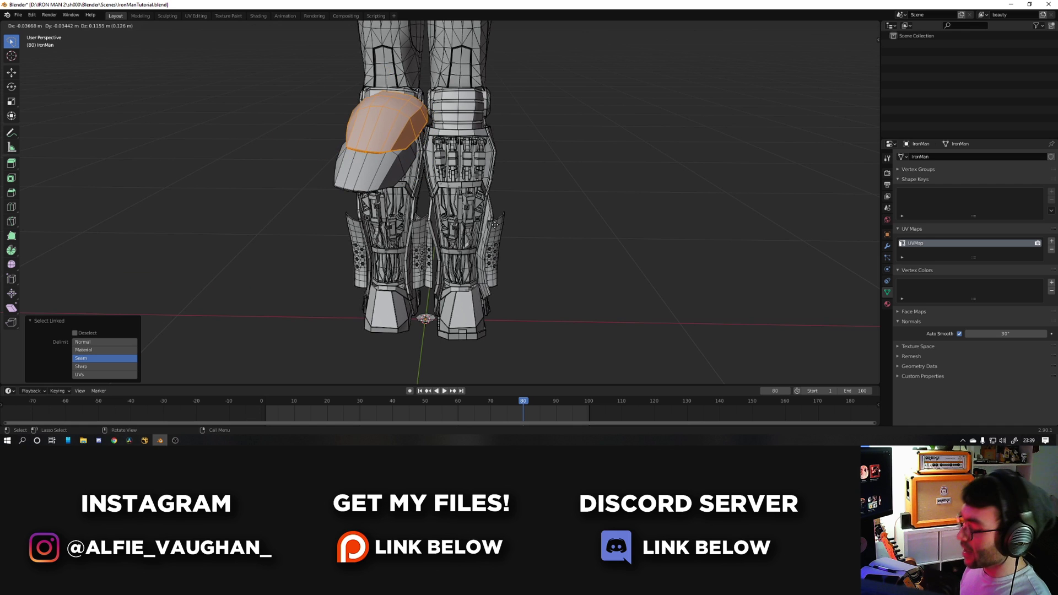
{"action": "type", "text": "sx-1"}
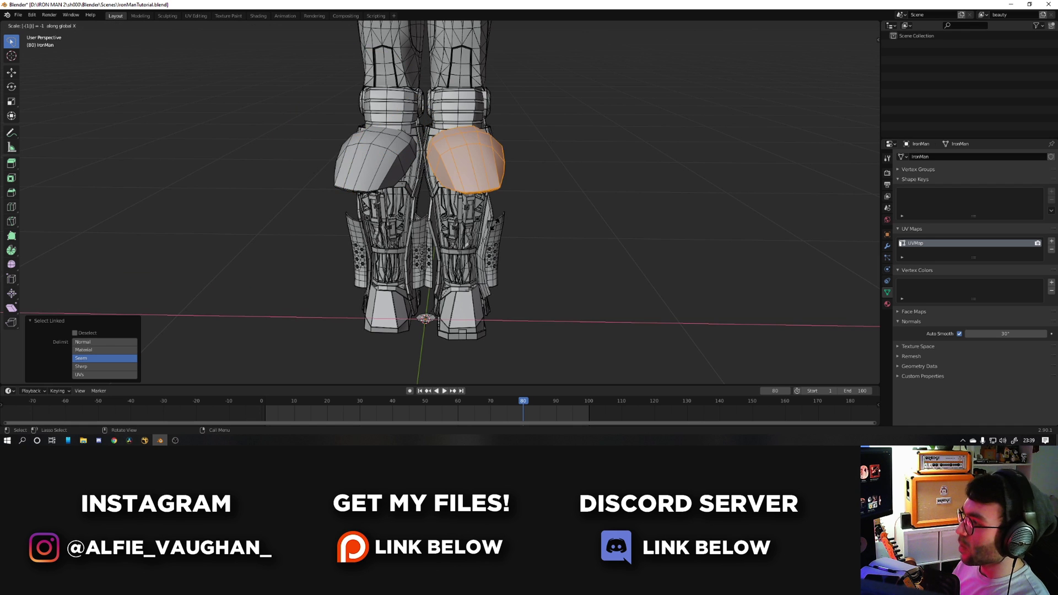
{"action": "key", "text": "Return"}
{"action": "middle_click_drag", "start_coordinate": [494, 224], "coordinate": [348, 154]}
{"action": "scroll", "coordinate": [419, 319], "scroll_direction": "up", "scroll_amount": 3}
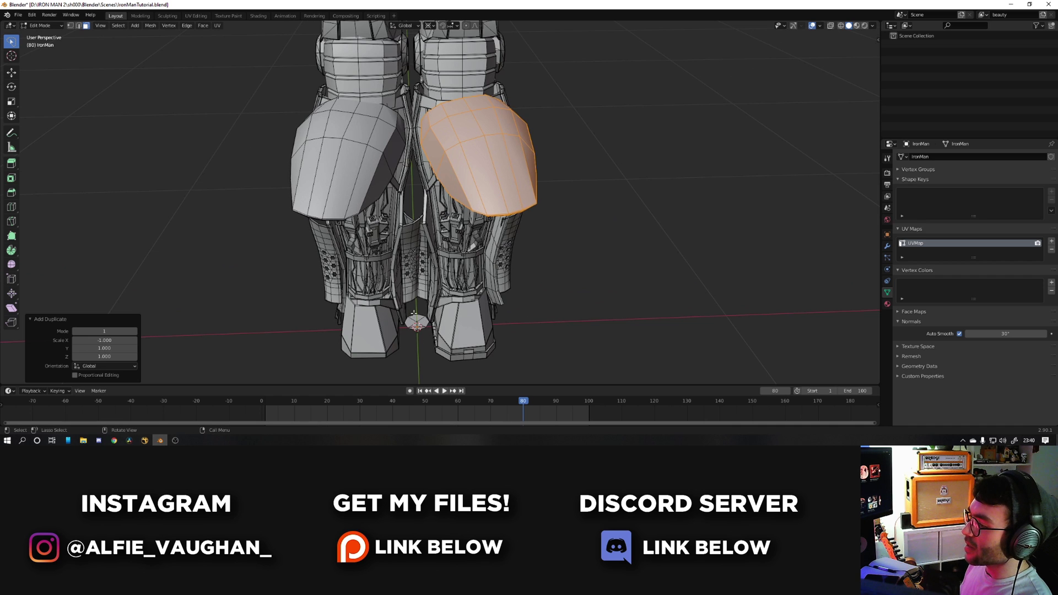
Bring up the snap options for placing the 3D cursor at the world origin.
{"action": "middle_click_drag", "start_coordinate": [432, 320], "coordinate": [407, 232]}
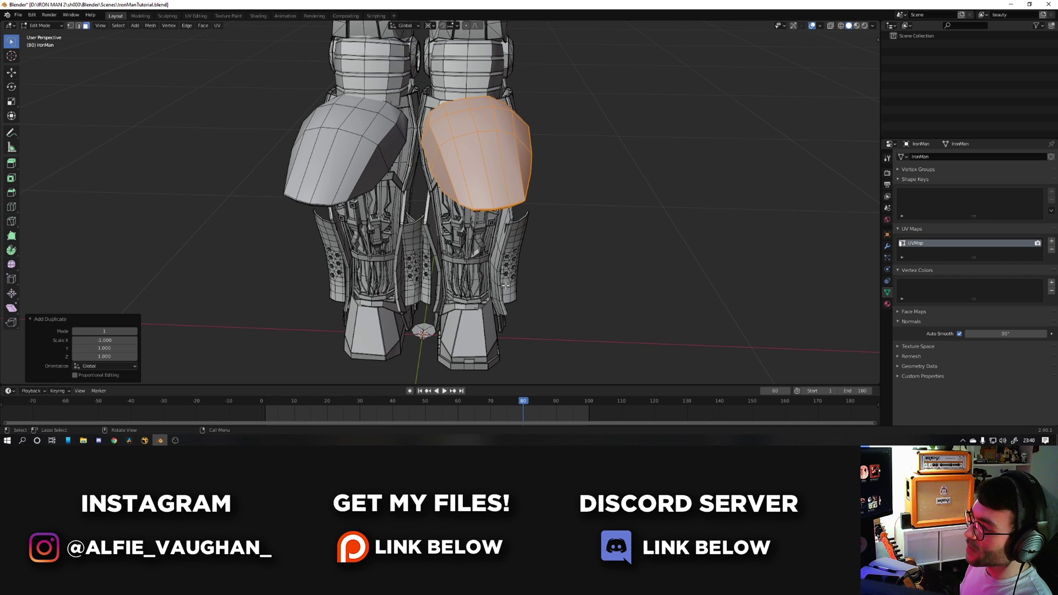
{"action": "key", "text": "shift+s"}
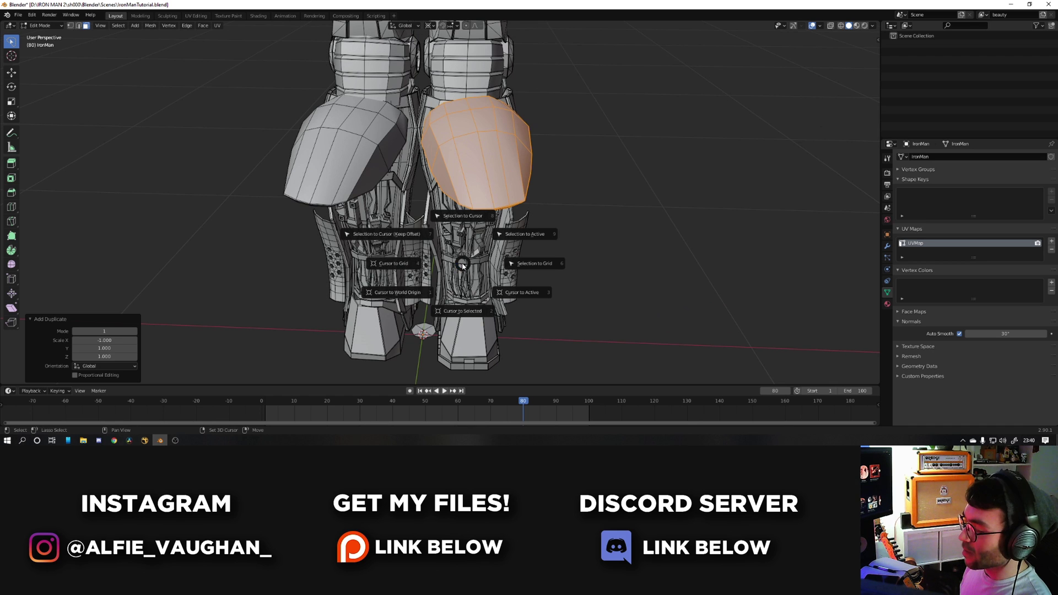
{"action": "left_click", "coordinate": [418, 293]}
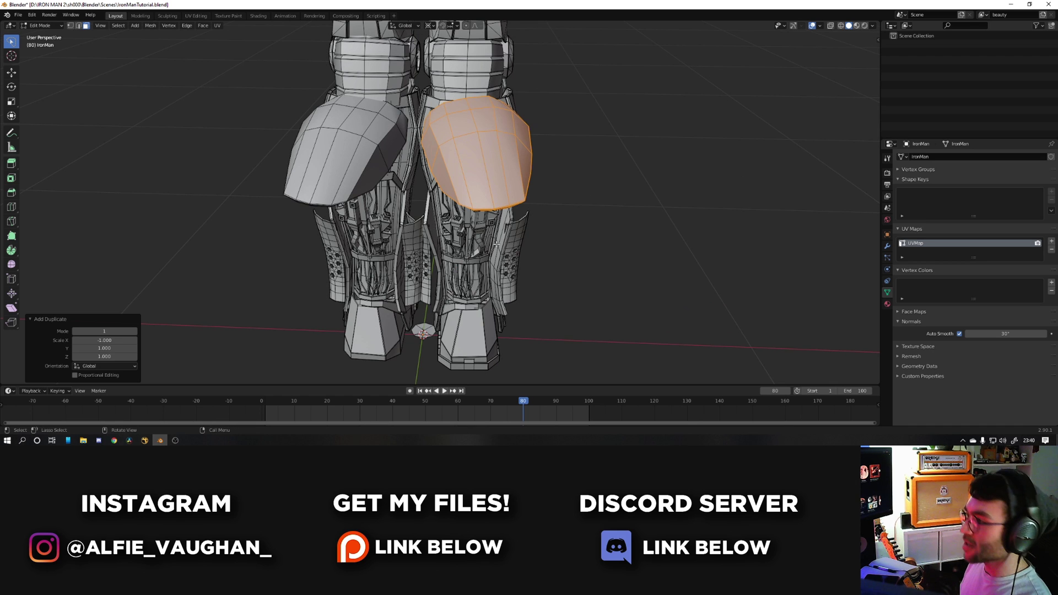
Clear the selection, delete the small linked disc at the origin between the feet, and return to Object Mode.
{"action": "middle_click_drag", "start_coordinate": [497, 247], "coordinate": [514, 214], "text": "shift"}
{"action": "key", "text": "2"}
{"action": "key", "text": "alt+a"}
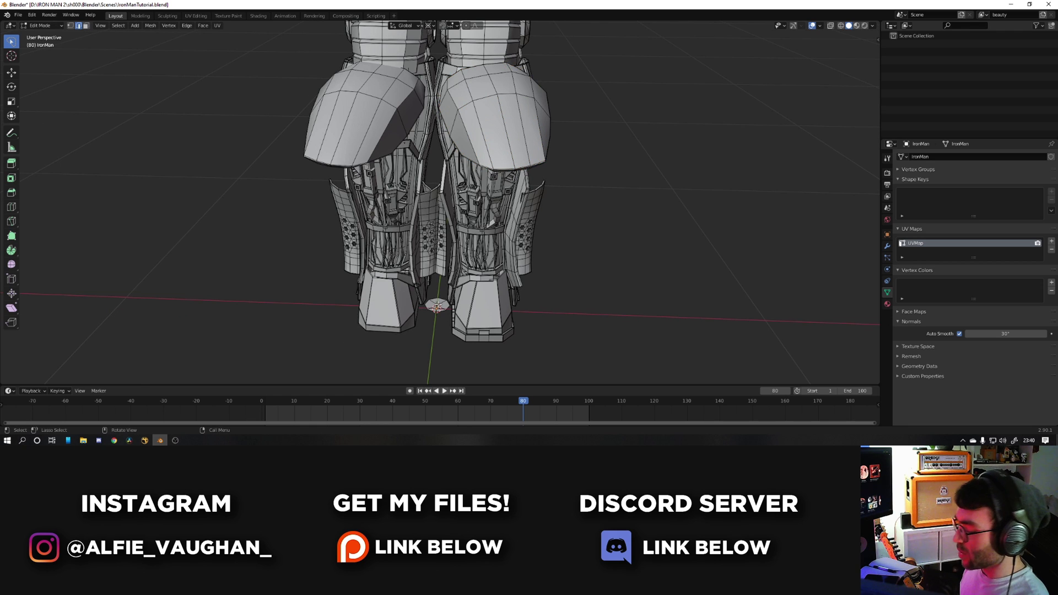
{"action": "key", "text": "l"}
{"action": "key", "text": "x"}
{"action": "left_click", "coordinate": [441, 305]}
{"action": "key", "text": "Tab"}
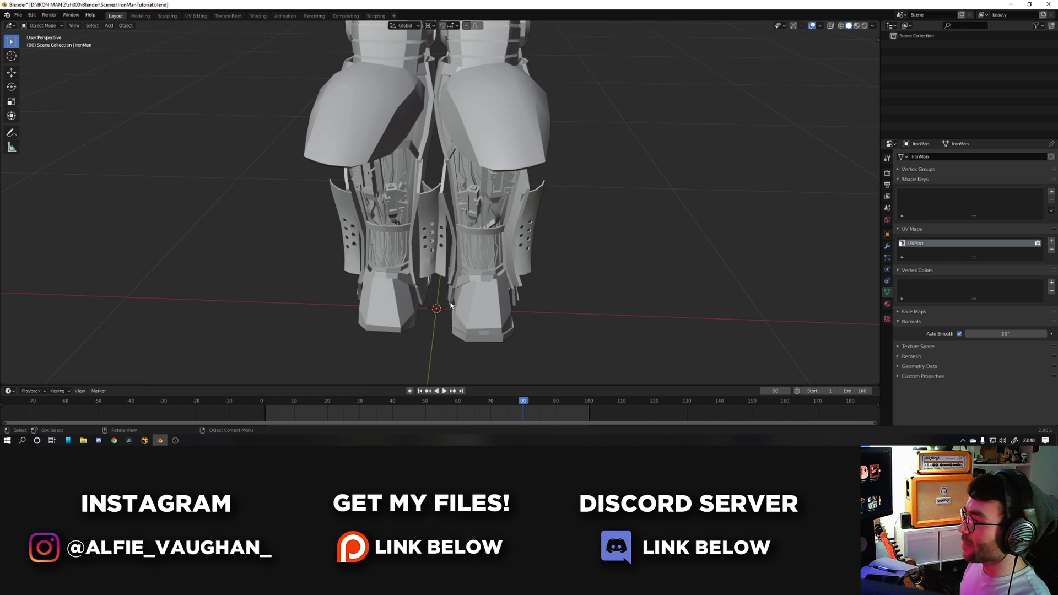
Examine the shading and part edges along the legs, finishing with a close look at the outer knee disc.
{"action": "scroll", "coordinate": [468, 308], "scroll_direction": "down", "scroll_amount": 3}
{"action": "middle_click_drag", "start_coordinate": [479, 319], "coordinate": [428, 227]}
{"action": "middle_click_drag", "start_coordinate": [488, 212], "coordinate": [423, 343], "text": "shift"}
{"action": "scroll", "coordinate": [571, 161], "scroll_direction": "up", "scroll_amount": 8}
{"action": "scroll", "coordinate": [571, 160], "scroll_direction": "down", "scroll_amount": 3}
{"action": "scroll", "coordinate": [424, 343], "scroll_direction": "down", "scroll_amount": 5}
{"action": "middle_click_drag", "start_coordinate": [410, 286], "coordinate": [454, 164]}
{"action": "scroll", "coordinate": [456, 316], "scroll_direction": "up", "scroll_amount": 2}
{"action": "middle_click_drag", "start_coordinate": [399, 256], "coordinate": [405, 309], "text": "ctrl"}
{"action": "middle_click_drag", "start_coordinate": [433, 343], "coordinate": [532, 283], "text": "shift"}
{"action": "mouse_move", "coordinate": [465, 295]}
{"action": "middle_mouse_down", "text": "ctrl"}
{"action": "mouse_move", "coordinate": [519, 255]}
{"action": "mouse_move", "coordinate": [475, 292]}
{"action": "middle_mouse_up", "text": "ctrl"}
{"action": "middle_click_drag", "start_coordinate": [475, 237], "coordinate": [394, 336], "text": "shift"}
{"action": "middle_click_drag", "start_coordinate": [394, 336], "coordinate": [481, 260], "text": "ctrl"}
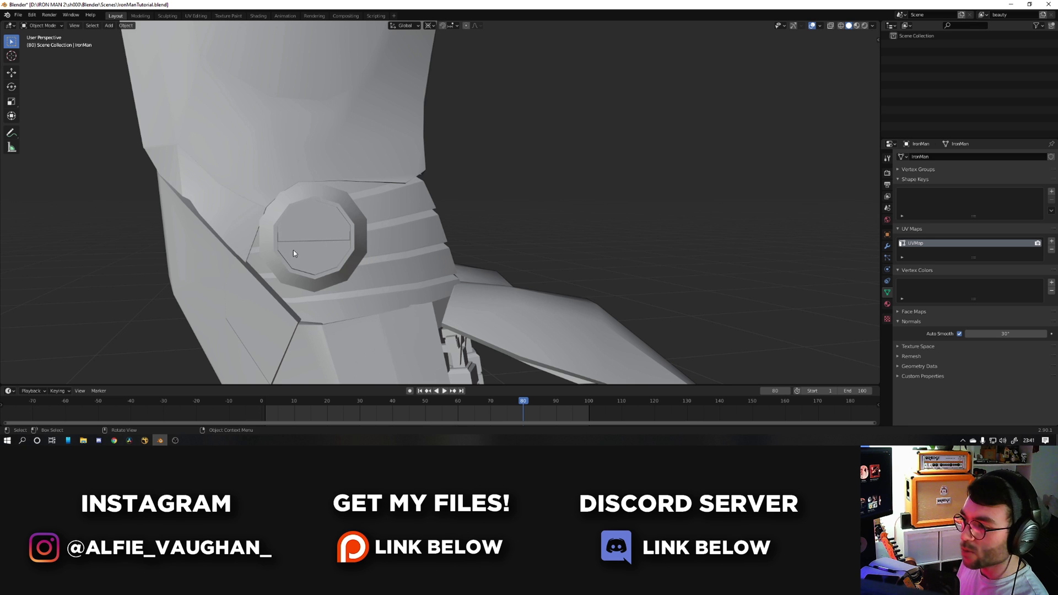
Examine the torso, chest, arms and side of the suit for remaining shading problems.
{"action": "middle_click_drag", "start_coordinate": [405, 160], "coordinate": [353, 294], "text": "ctrl"}
{"action": "middle_click_drag", "start_coordinate": [414, 135], "coordinate": [464, 217], "text": "shift"}
{"action": "middle_click_drag", "start_coordinate": [349, 290], "coordinate": [425, 199], "text": "shift"}
{"action": "middle_click_drag", "start_coordinate": [409, 251], "coordinate": [413, 278], "text": "ctrl"}
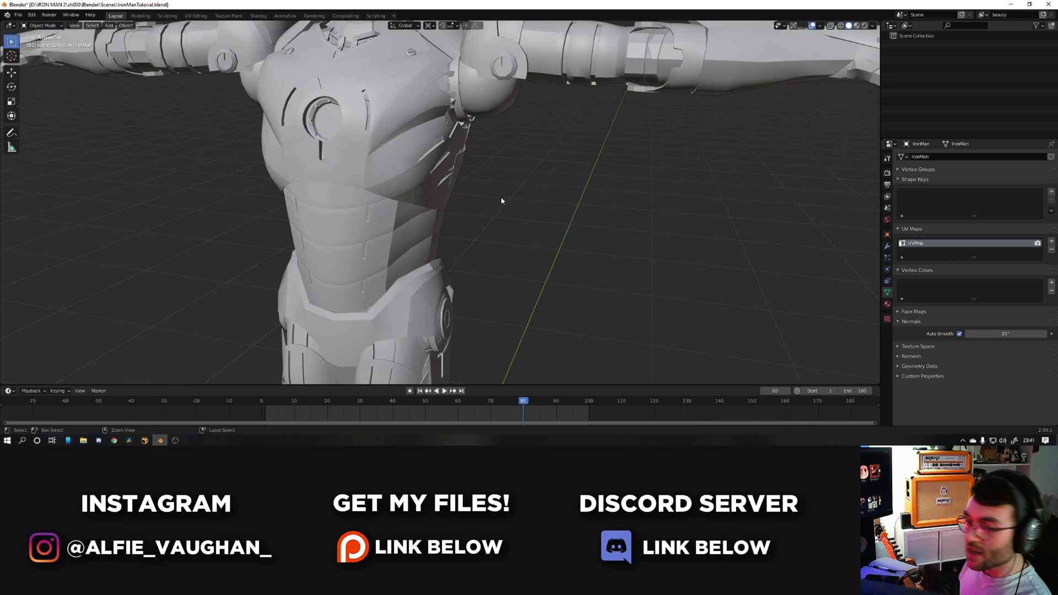
{"action": "middle_click_drag", "start_coordinate": [502, 201], "coordinate": [440, 241], "text": "ctrl"}
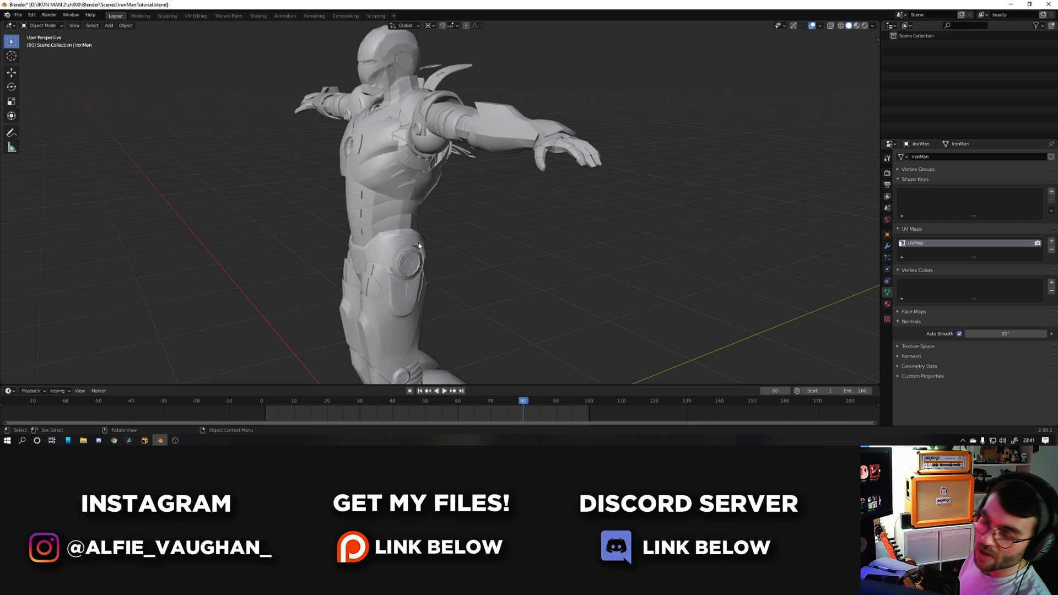
{"action": "middle_click_drag", "start_coordinate": [365, 233], "coordinate": [432, 299]}
{"action": "scroll", "coordinate": [465, 260], "scroll_direction": "up", "scroll_amount": 3}
{"action": "scroll", "coordinate": [465, 259], "scroll_direction": "down", "scroll_amount": 4}
Enter Edit Mode on the body around the outer thigh disc and clear the mesh selection.
{"action": "middle_click_drag", "start_coordinate": [465, 353], "coordinate": [469, 275], "text": "shift"}
{"action": "middle_click_drag", "start_coordinate": [468, 276], "coordinate": [424, 270]}
{"action": "scroll", "coordinate": [513, 182], "scroll_direction": "up", "scroll_amount": 6}
{"action": "key", "text": "Tab"}
{"action": "middle_click_drag", "start_coordinate": [511, 182], "coordinate": [527, 296], "text": "shift"}
{"action": "key", "text": "a"}
{"action": "key", "text": "a"}
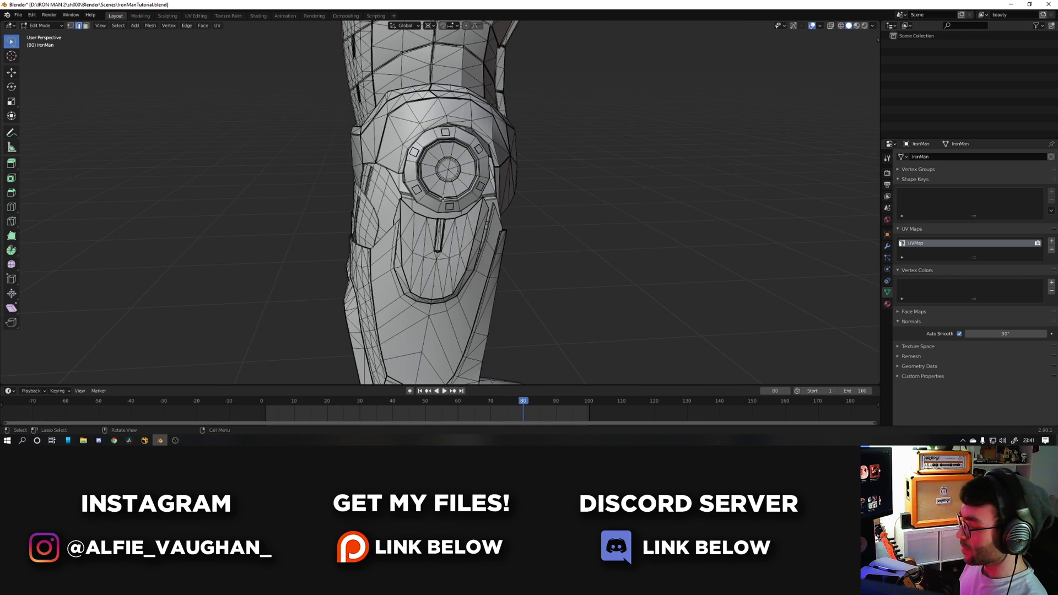
Select the linked round discs on the suit's joints, separate them into their own object and return to Object Mode.
{"action": "key", "text": "l"}
{"action": "middle_click_drag", "start_coordinate": [442, 198], "coordinate": [597, 199]}
{"action": "left_click", "coordinate": [597, 198]}
{"action": "key", "text": "l"}
{"action": "middle_click_drag", "start_coordinate": [329, 251], "coordinate": [377, 215]}
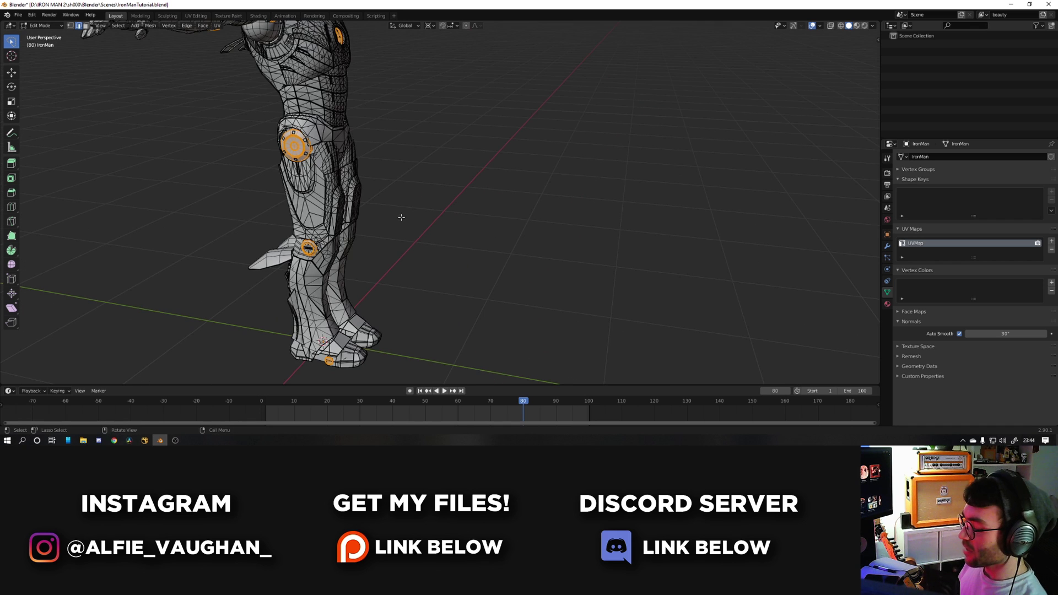
{"action": "key", "text": "p"}
{"action": "left_click", "coordinate": [361, 220]}
{"action": "key", "text": "Tab"}
{"action": "middle_click_drag", "start_coordinate": [361, 220], "coordinate": [394, 210]}
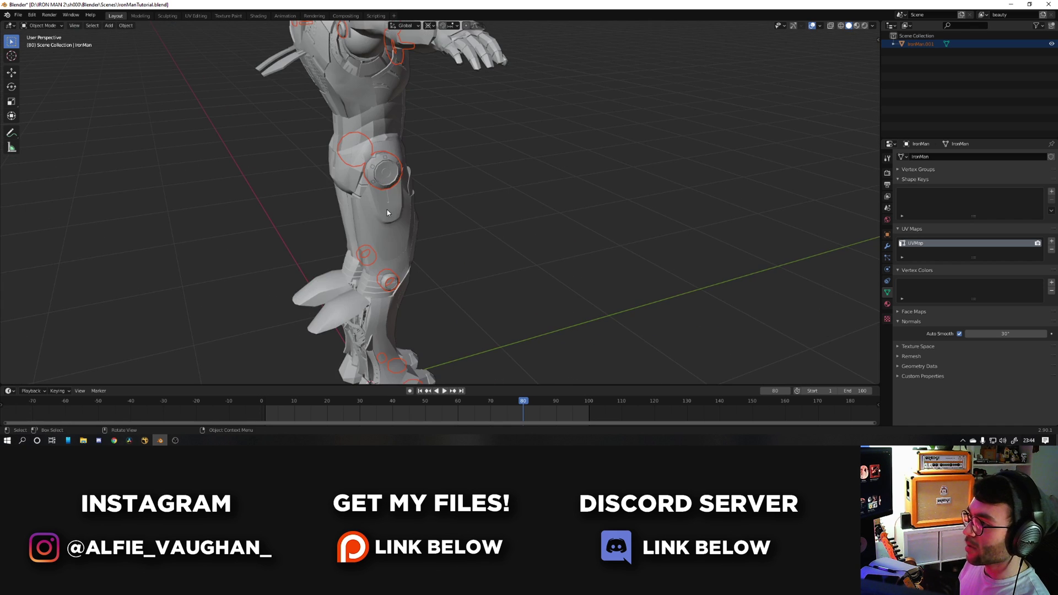
Select the separated round discs and add a Subdivision modifier with viewport level 1.
{"action": "left_click", "coordinate": [377, 176]}
{"action": "middle_click_drag", "start_coordinate": [377, 176], "coordinate": [493, 238]}
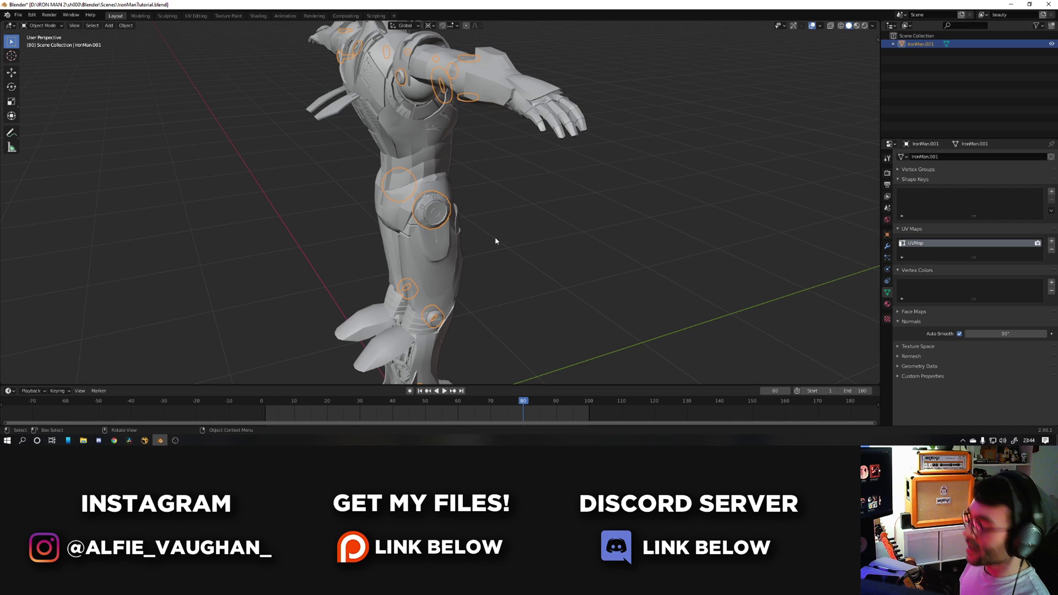
{"action": "left_click", "coordinate": [887, 246]}
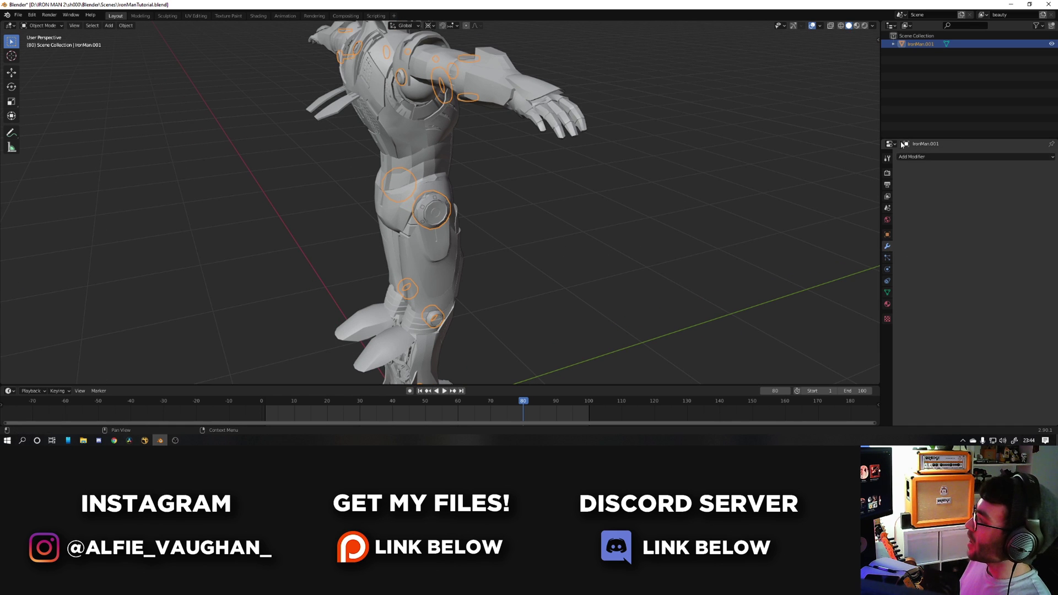
{"action": "left_click", "coordinate": [925, 157]}
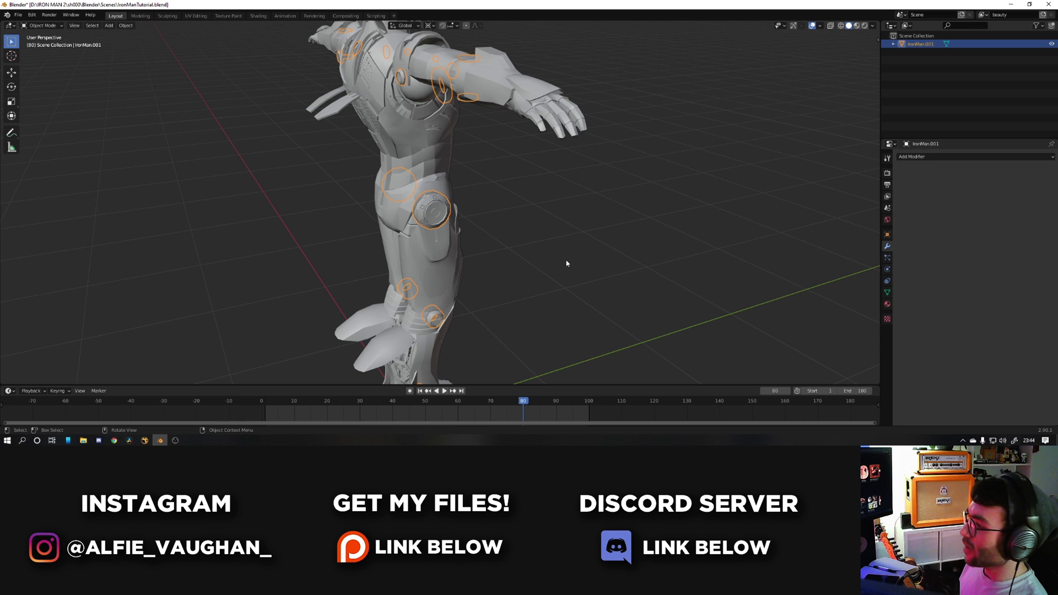
{"action": "key", "text": "ctrl+1"}
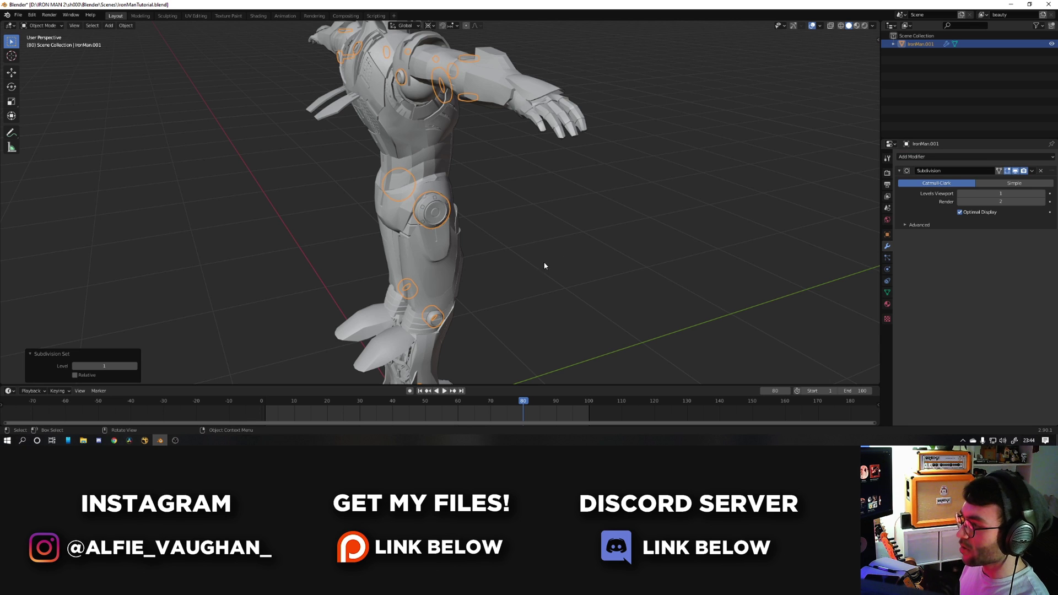
{"action": "scroll", "coordinate": [520, 255], "scroll_direction": "up", "scroll_amount": 6}
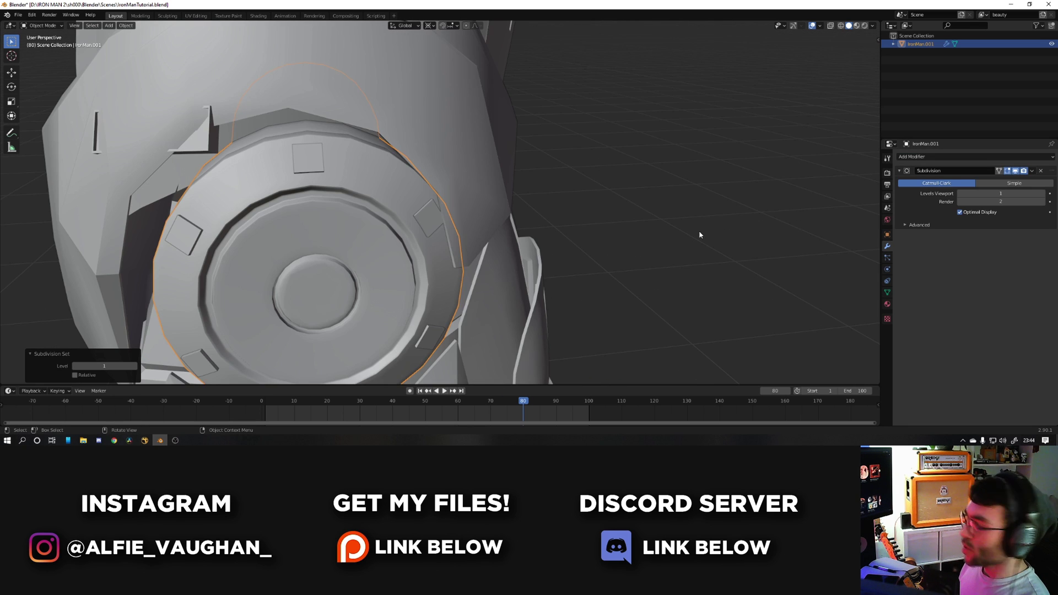
Compare the discs with subdivision hidden and shown, try level 2 and set the level back to 1.
{"action": "left_click", "coordinate": [1016, 170]}
{"action": "left_click", "coordinate": [1016, 171]}
{"action": "middle_click_drag", "start_coordinate": [562, 374], "coordinate": [571, 203], "text": "shift"}
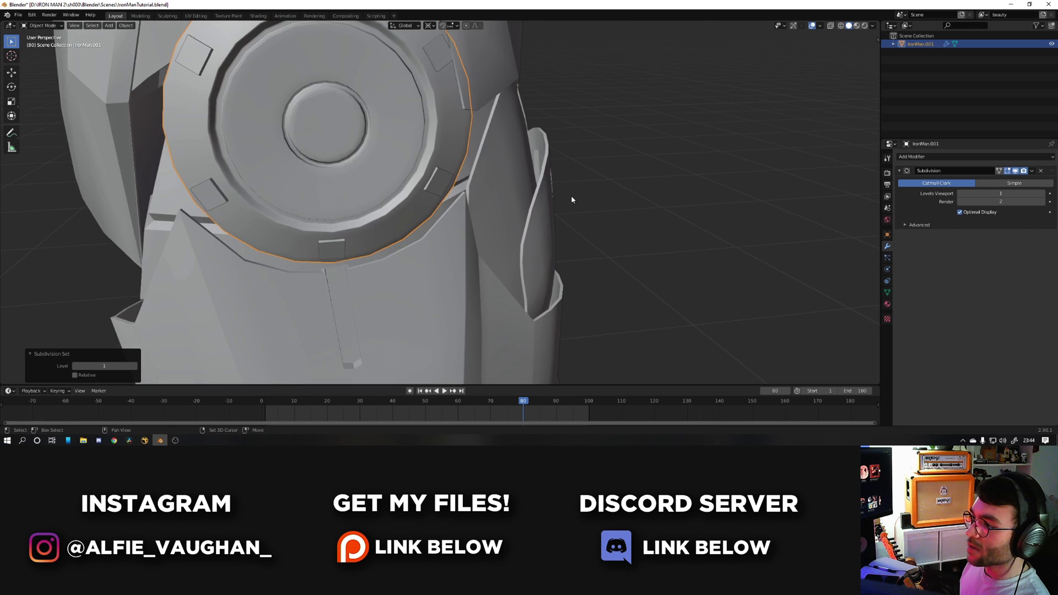
{"action": "key", "text": "ctrl+2"}
{"action": "scroll", "coordinate": [483, 248], "scroll_direction": "down", "scroll_amount": 3}
{"action": "key", "text": "ctrl+1"}
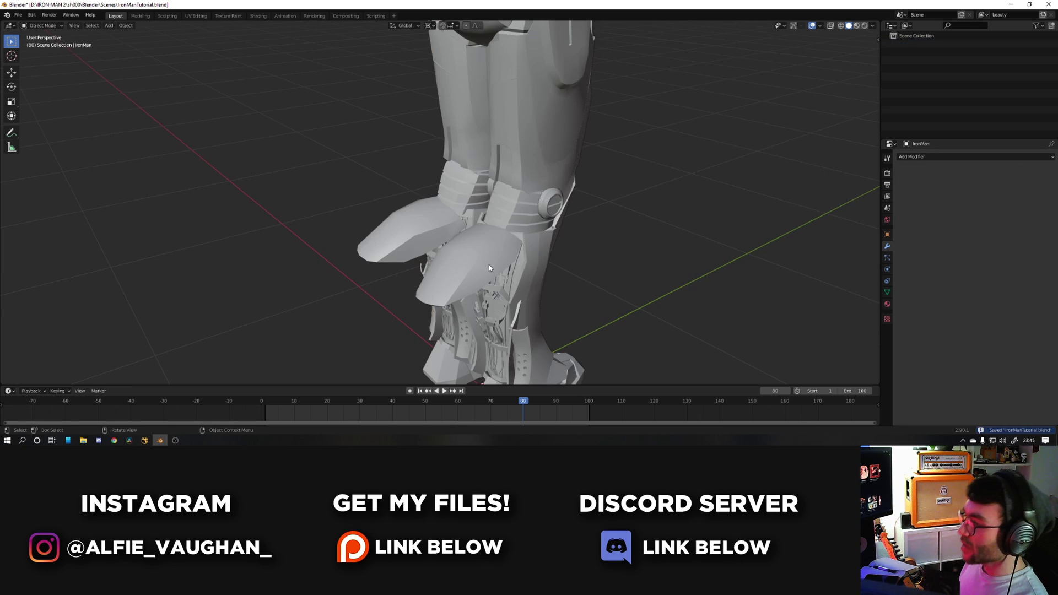
{"action": "left_click", "coordinate": [454, 260]}
{"action": "key", "text": "Tab"}
{"action": "key", "text": "Tab"}
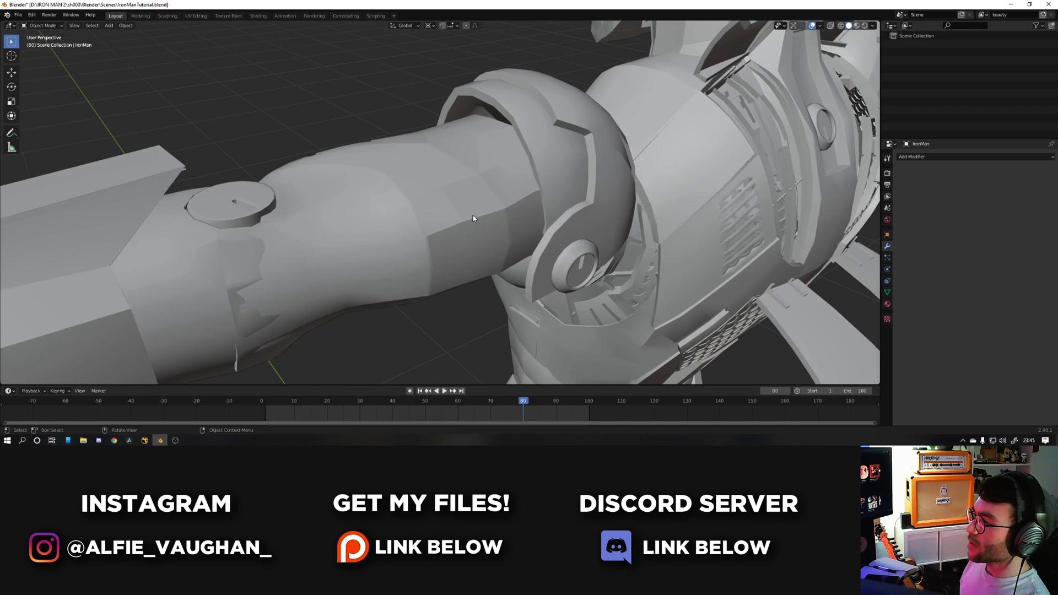
Select the linked ribbed upper-arm plates on both arms in Edit Mode and separate them from the body.
{"action": "left_click", "coordinate": [494, 191]}
{"action": "key", "text": "Tab"}
{"action": "key", "text": "a"}
{"action": "key", "text": "alt+a"}
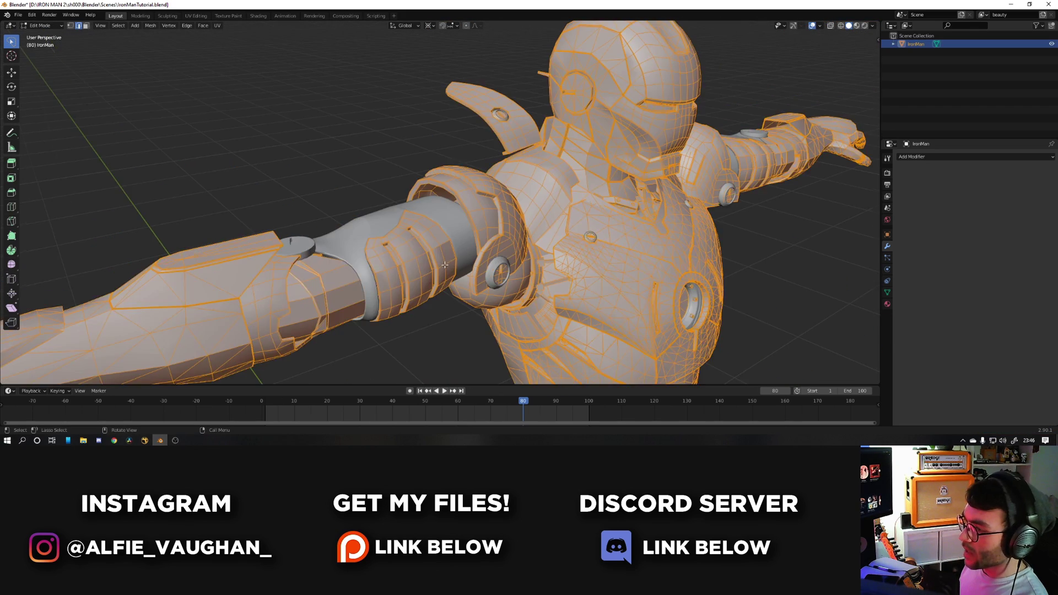
{"action": "middle_click_drag", "start_coordinate": [444, 265], "coordinate": [432, 263]}
{"action": "key", "text": "alt+a"}
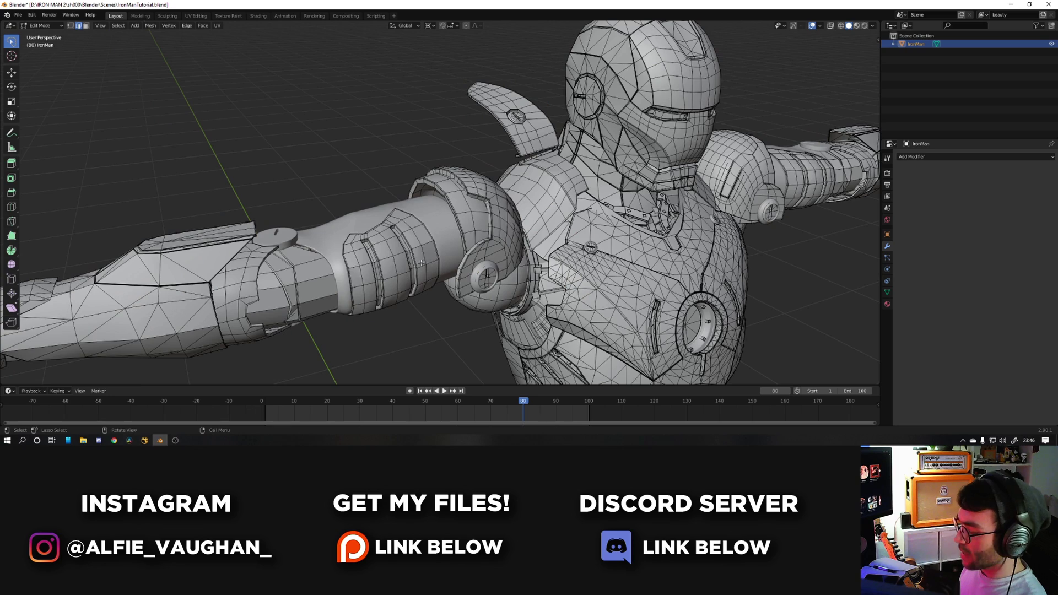
{"action": "key", "text": "l"}
{"action": "middle_click_drag", "start_coordinate": [764, 217], "coordinate": [552, 244], "text": "shift"}
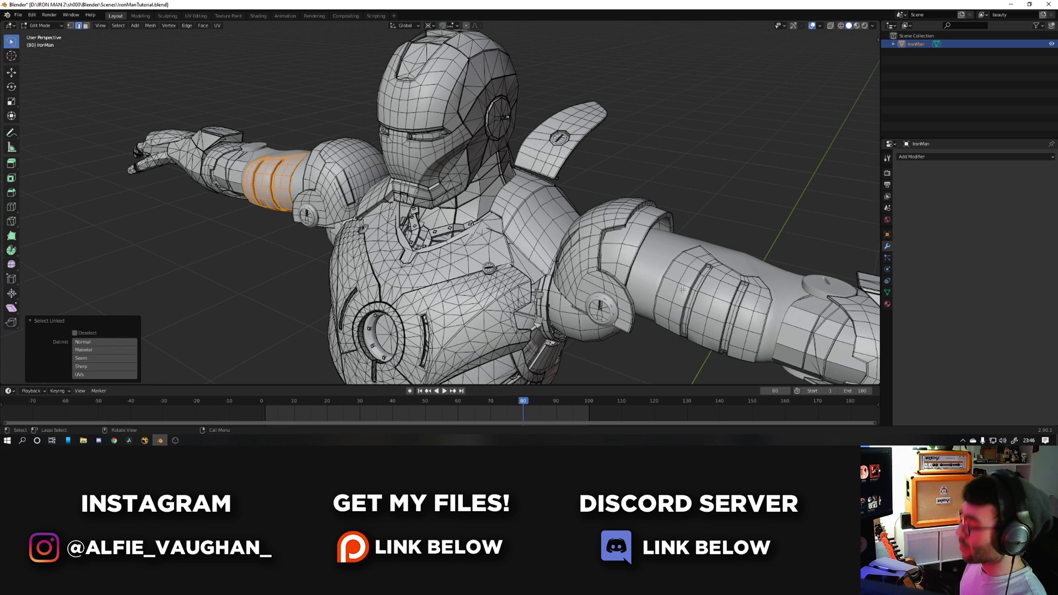
{"action": "key", "text": "l"}
{"action": "key", "text": "p"}
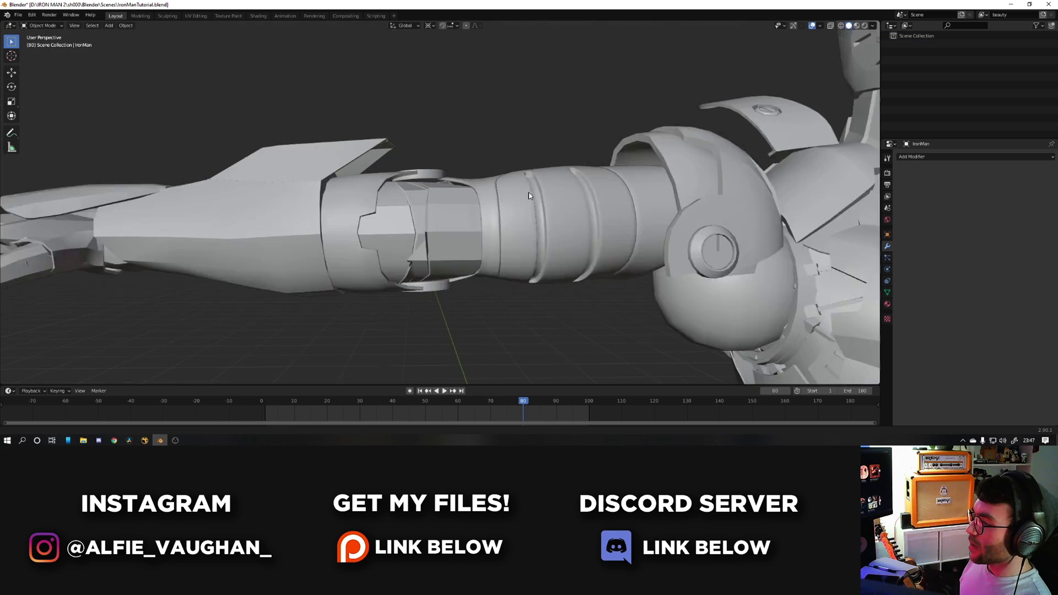
Select the linked faceted plates inside the elbow joint using face selection in Edit Mode and delete them.
{"action": "scroll", "coordinate": [529, 196], "scroll_direction": "up", "scroll_amount": 3}
{"action": "left_click", "coordinate": [452, 289]}
{"action": "key", "text": "Tab"}
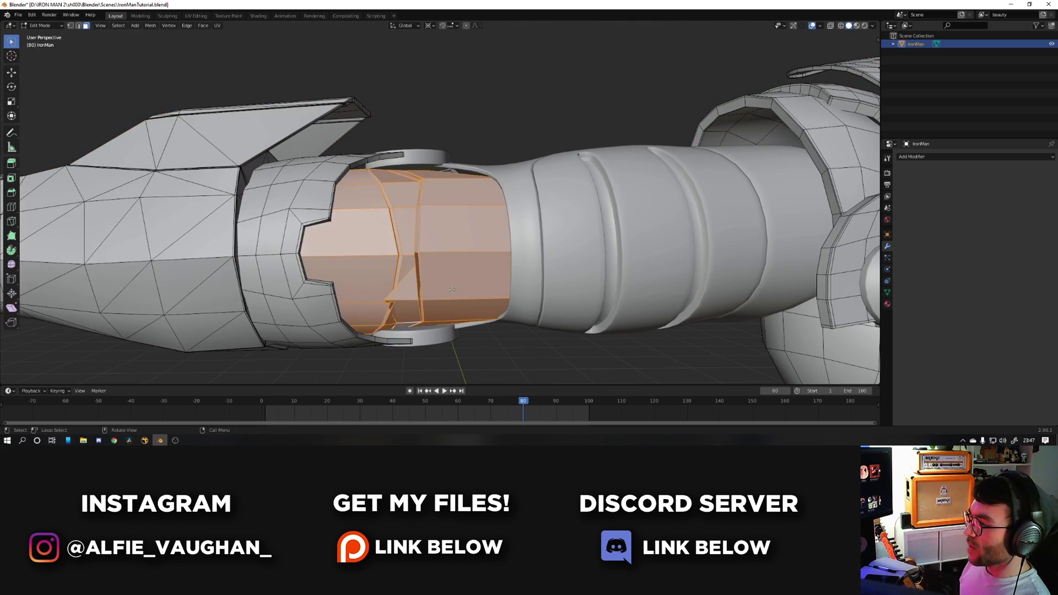
{"action": "middle_click_drag", "start_coordinate": [450, 290], "coordinate": [455, 248]}
{"action": "key", "text": "alt+a"}
{"action": "key", "text": "1"}
{"action": "scroll", "coordinate": [463, 243], "scroll_direction": "up", "scroll_amount": 2}
{"action": "scroll", "coordinate": [463, 243], "scroll_direction": "down", "scroll_amount": 2}
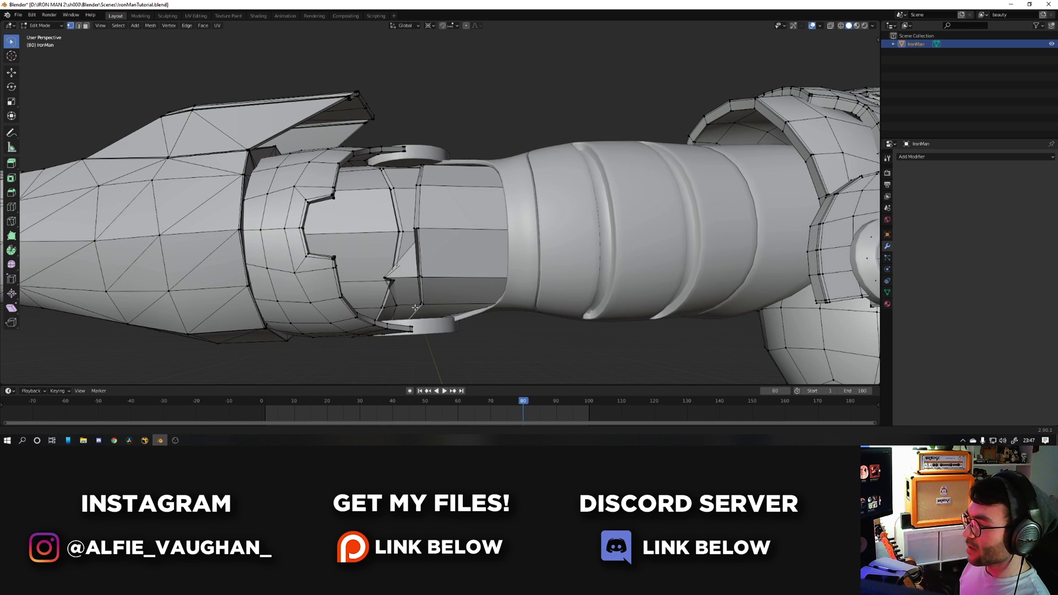
{"action": "key", "text": "3"}
{"action": "key", "text": "l"}
{"action": "key", "text": "alt+a"}
{"action": "key", "text": "l"}
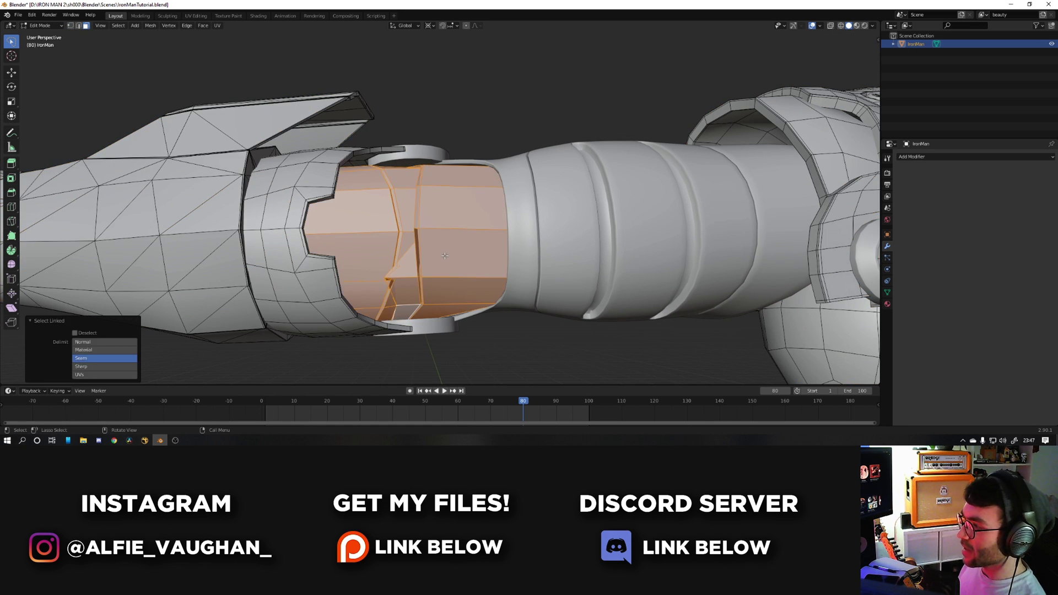
{"action": "key", "text": "x"}
{"action": "left_click", "coordinate": [449, 265]}
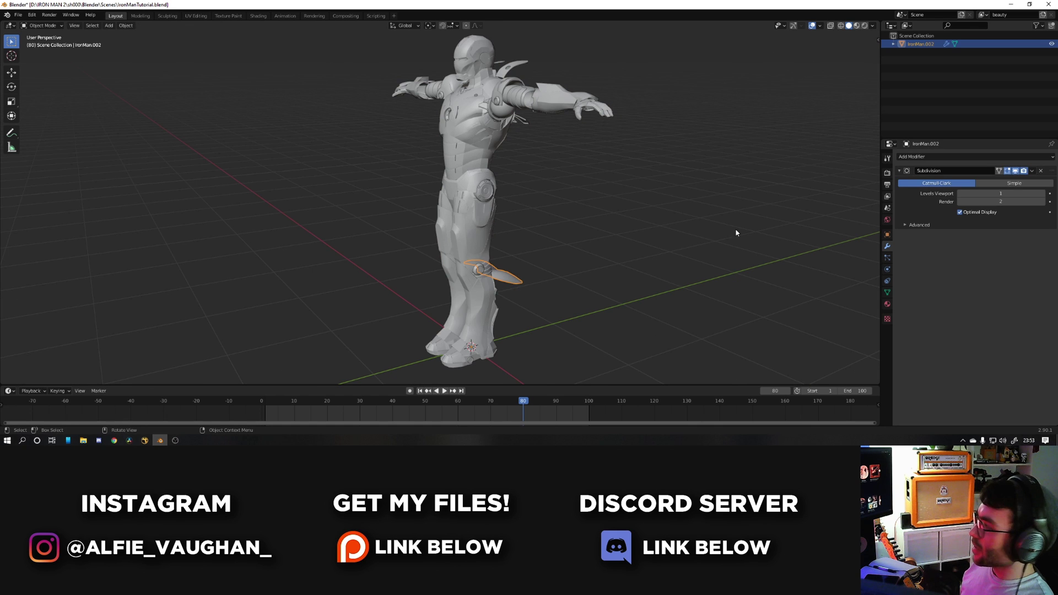
Apply the Subdivision modifiers on the separated rear knee flap and on the round discs.
{"action": "left_click", "coordinate": [1041, 170]}
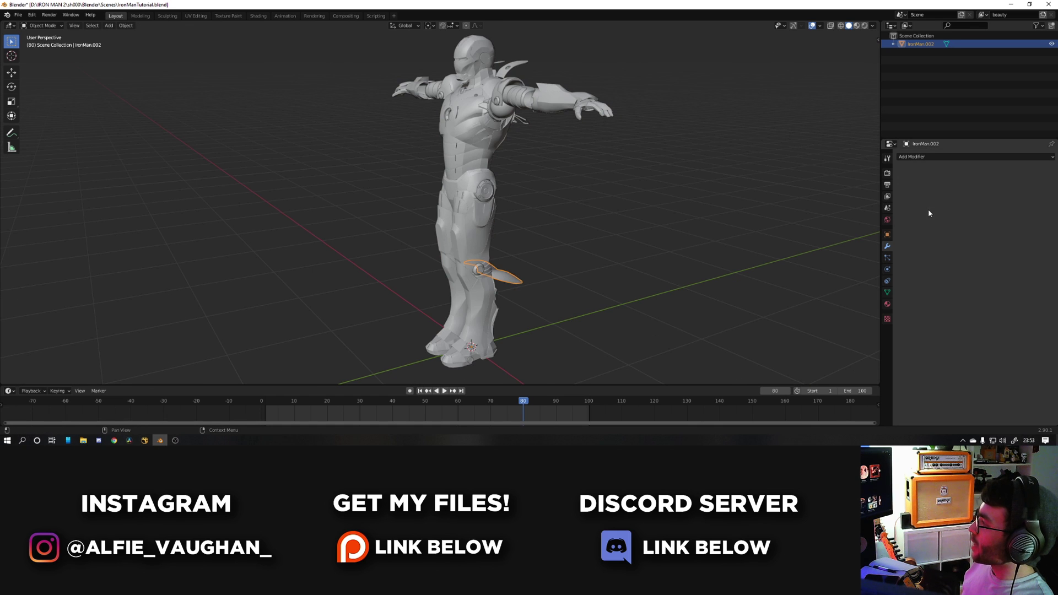
{"action": "left_click", "coordinate": [481, 271]}
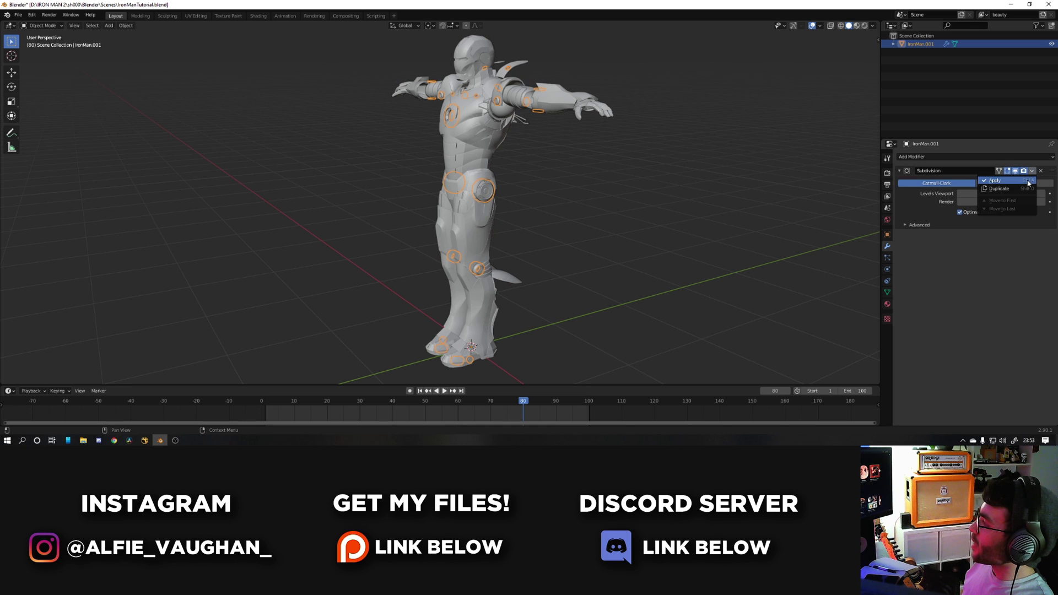
{"action": "left_click", "coordinate": [1040, 171]}
Make the main body the active object and join all the separated suit parts into it.
{"action": "scroll", "coordinate": [531, 319], "scroll_direction": "up", "scroll_amount": 3}
{"action": "middle_click_drag", "start_coordinate": [549, 271], "coordinate": [496, 288]}
{"action": "left_click", "coordinate": [484, 326]}
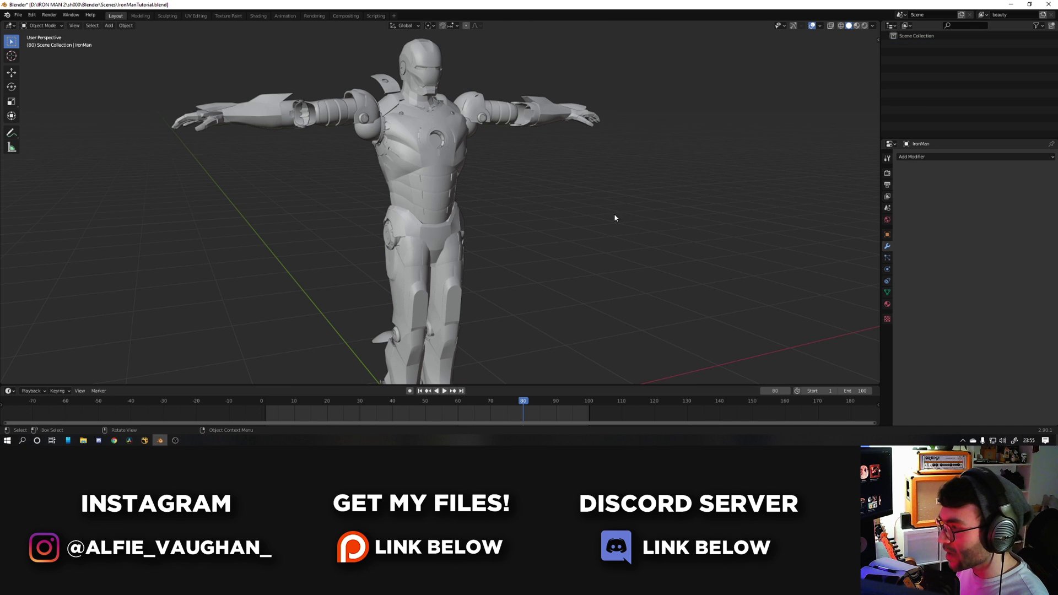
{"action": "key", "text": "a"}
{"action": "key", "text": "ctrl+j"}
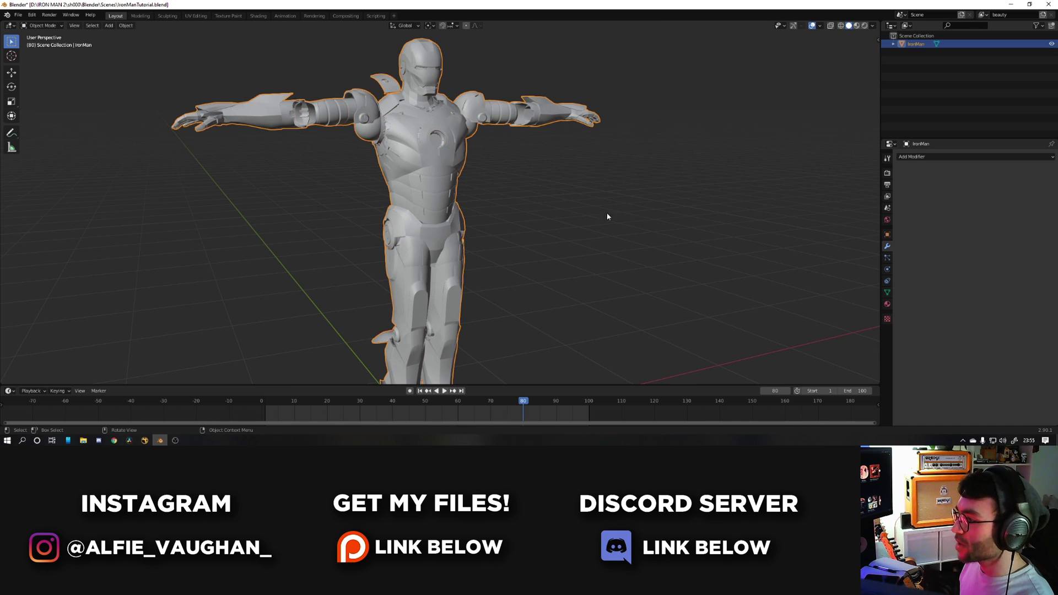
{"action": "middle_click_drag", "start_coordinate": [505, 217], "coordinate": [543, 172], "text": "ctrl"}
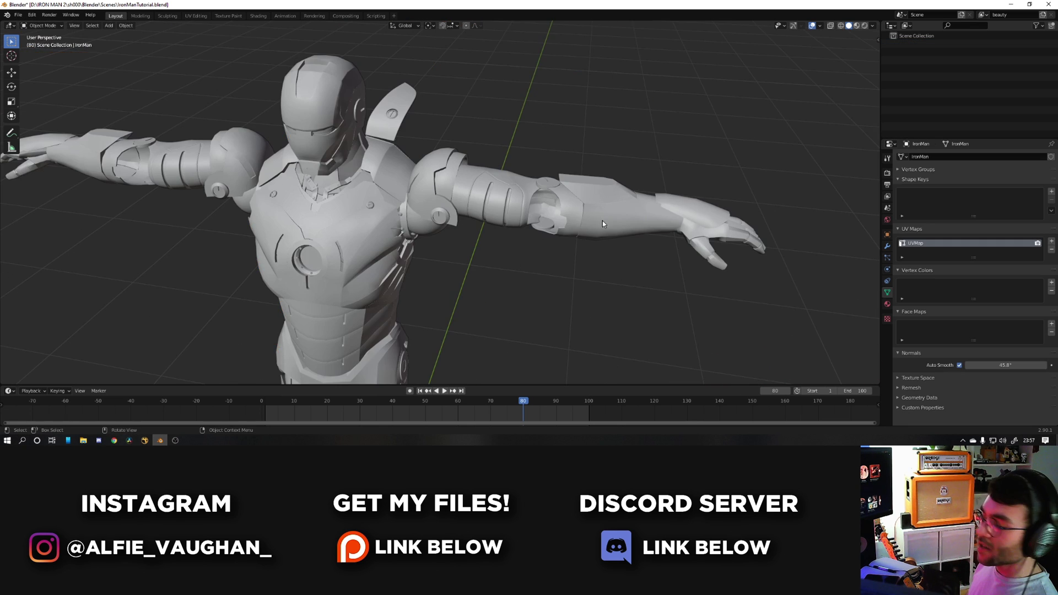
Duplicate the linked ribbed upper-arm plate in Edit Mode and move the copy along the X axis over the open elbow.
{"action": "scroll", "coordinate": [603, 221], "scroll_direction": "up", "scroll_amount": 4}
{"action": "middle_click_drag", "start_coordinate": [620, 201], "coordinate": [512, 219], "text": "shift"}
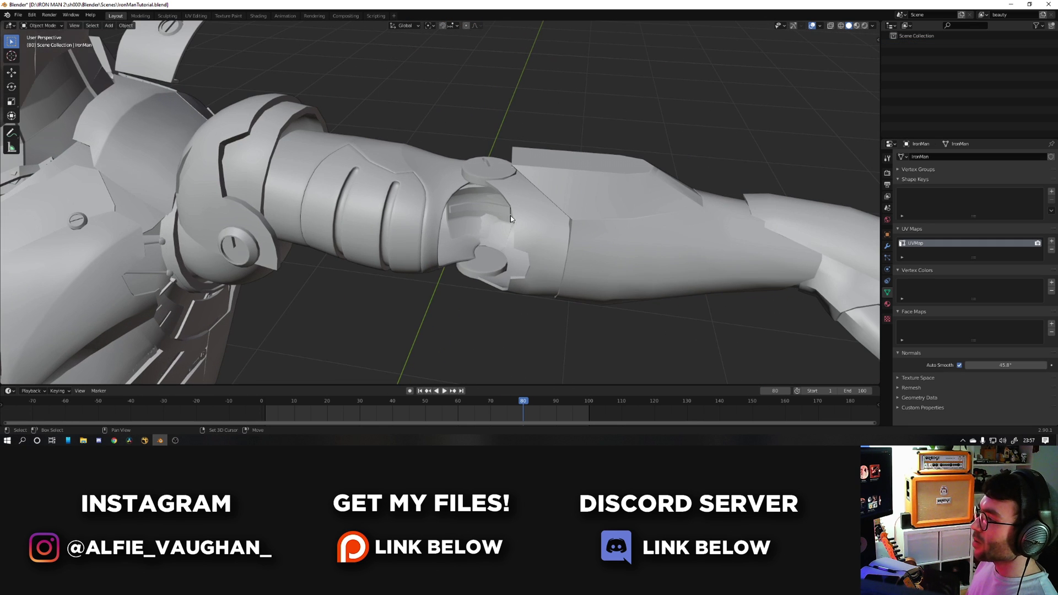
{"action": "left_click", "coordinate": [484, 231]}
{"action": "scroll", "coordinate": [484, 232], "scroll_direction": "down", "scroll_amount": 4}
{"action": "key", "text": "Tab"}
{"action": "scroll", "coordinate": [400, 234], "scroll_direction": "up", "scroll_amount": 5}
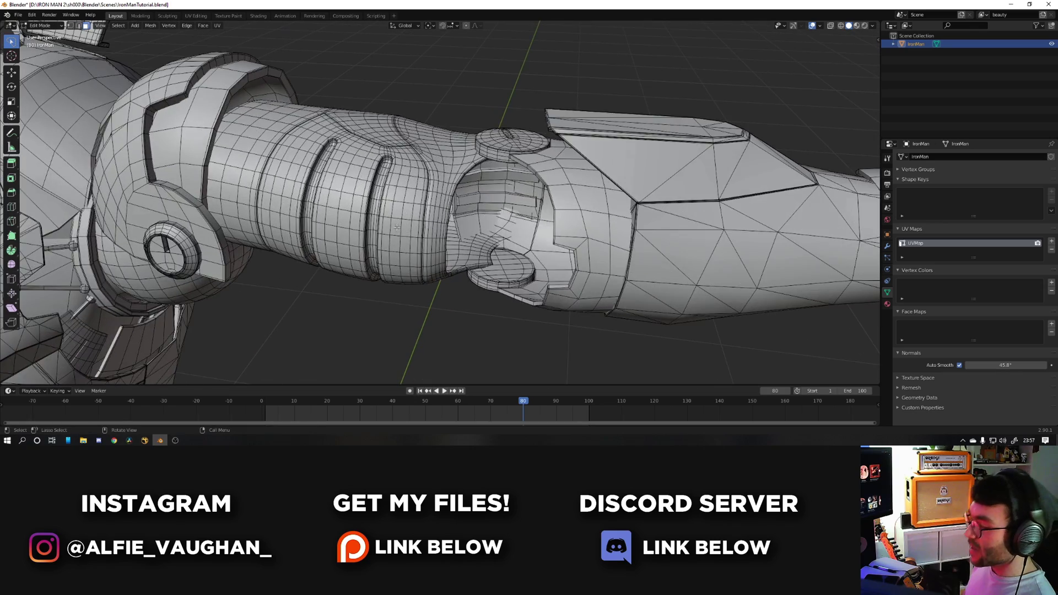
{"action": "key", "text": "alt+a"}
{"action": "key", "text": "l"}
{"action": "scroll", "coordinate": [399, 234], "scroll_direction": "up", "scroll_amount": 2}
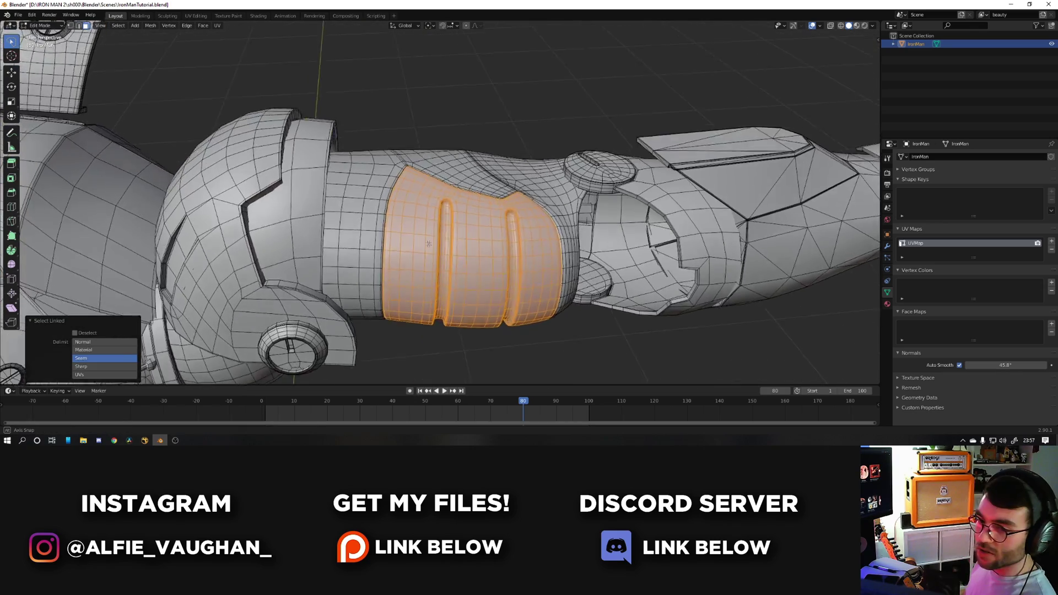
{"action": "middle_click_drag", "start_coordinate": [400, 234], "coordinate": [334, 192]}
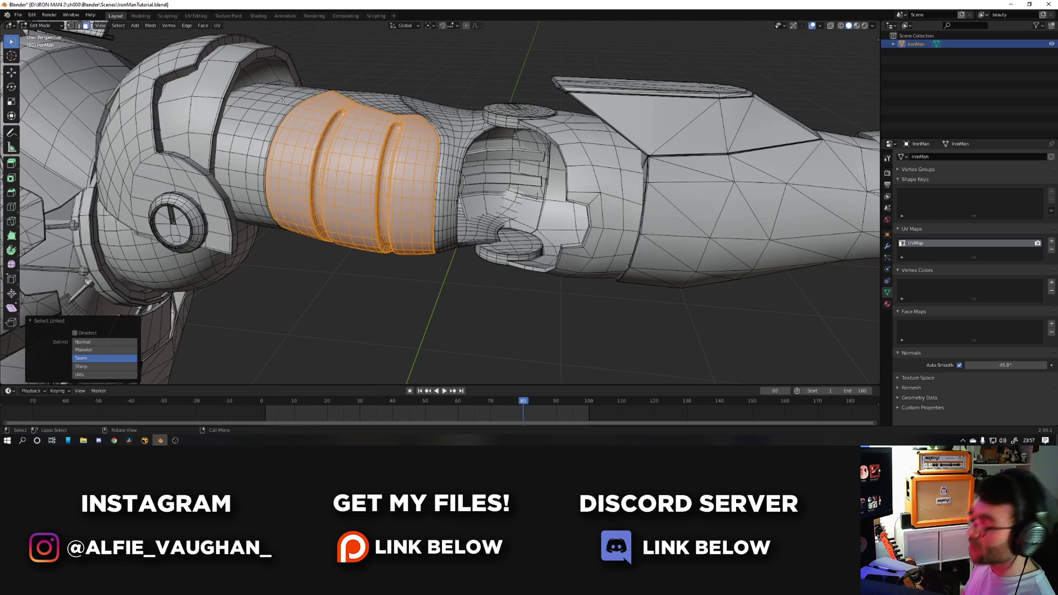
{"action": "middle_click_drag", "start_coordinate": [424, 219], "coordinate": [400, 195]}
{"action": "key", "text": "shift+d"}
{"action": "key", "text": "x"}
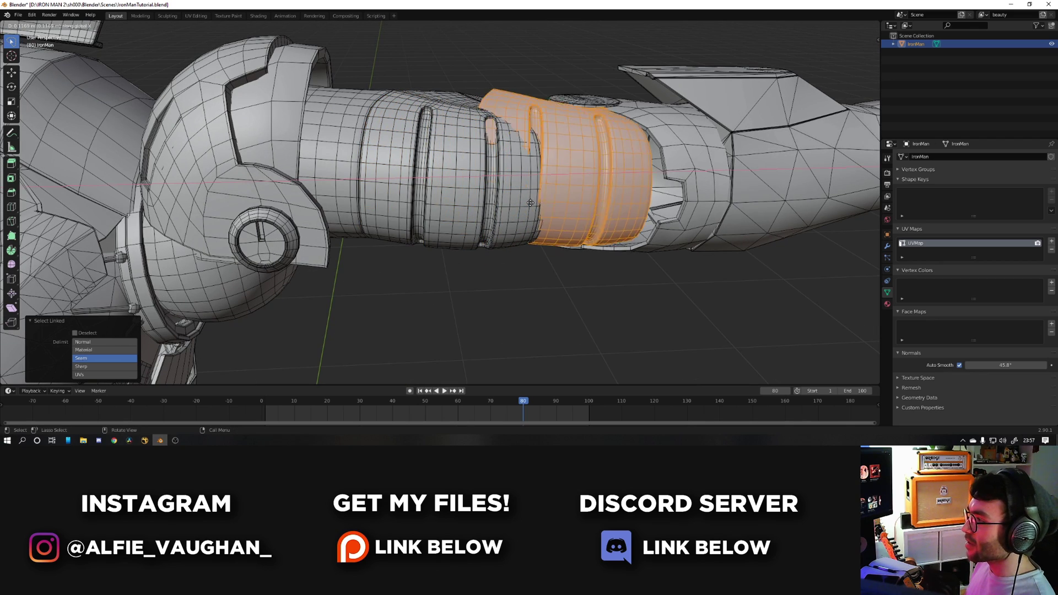
{"action": "left_click", "coordinate": [579, 208]}
Scale and rotate the duplicated plate to fit the elbow gap and return to Object Mode.
{"action": "middle_click_drag", "start_coordinate": [684, 212], "coordinate": [662, 190]}
{"action": "key", "text": "s"}
{"action": "left_click", "coordinate": [672, 190]}
{"action": "key", "text": "r"}
{"action": "left_click", "coordinate": [671, 189]}
{"action": "scroll", "coordinate": [659, 192], "scroll_direction": "down", "scroll_amount": 5}
{"action": "key", "text": "Tab"}
Examine the opposite arm's upper-arm plates and elbow joint in both Object Mode and Edit Mode.
{"action": "middle_click_drag", "start_coordinate": [548, 229], "coordinate": [484, 288]}
{"action": "middle_click_drag", "start_coordinate": [397, 245], "coordinate": [657, 244], "text": "shift"}
{"action": "middle_click_drag", "start_coordinate": [657, 245], "coordinate": [843, 257], "text": "shift"}
{"action": "scroll", "coordinate": [411, 220], "scroll_direction": "up", "scroll_amount": 2}
{"action": "key", "text": "Tab"}
{"action": "middle_click_drag", "start_coordinate": [411, 219], "coordinate": [463, 231]}
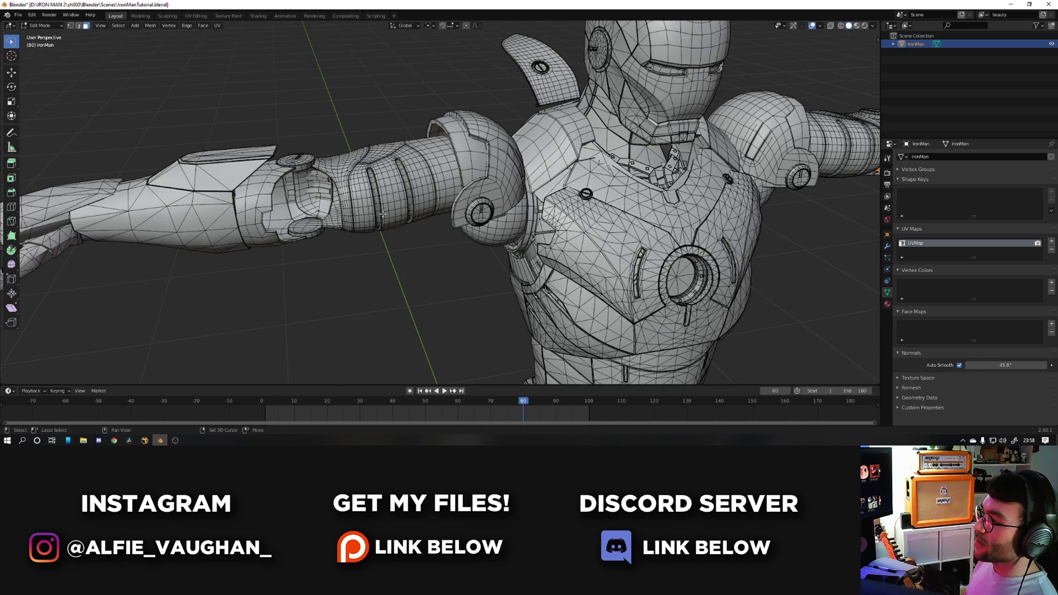
{"action": "middle_click_drag", "start_coordinate": [380, 204], "coordinate": [440, 190], "text": "shift"}
{"action": "scroll", "coordinate": [440, 190], "scroll_direction": "up", "scroll_amount": 2}
{"action": "key", "text": "Tab"}
{"action": "scroll", "coordinate": [468, 209], "scroll_direction": "down", "scroll_amount": 5}
{"action": "middle_click_drag", "start_coordinate": [493, 231], "coordinate": [562, 259]}
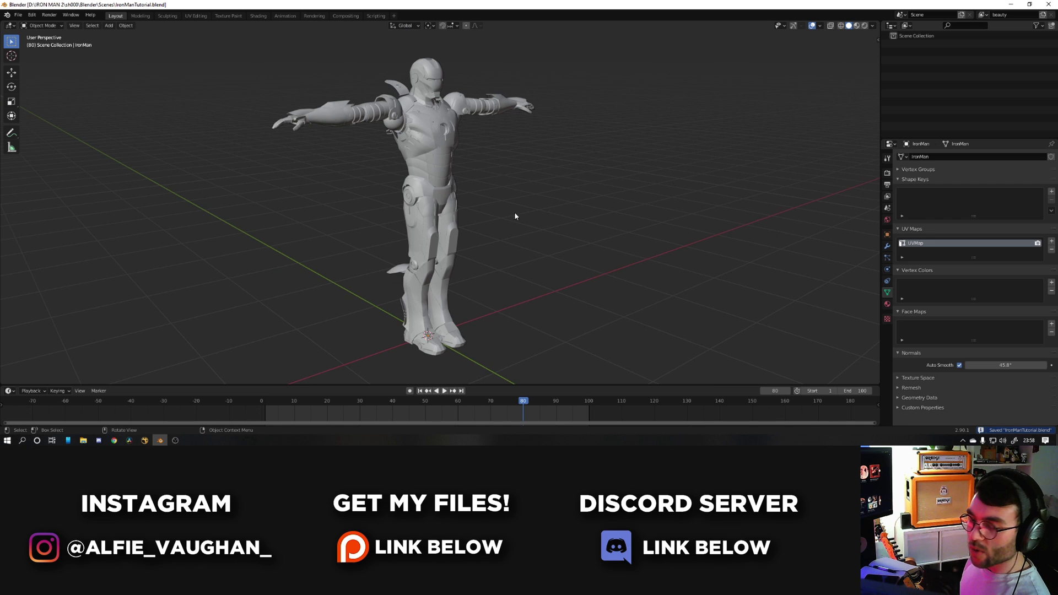
Examine the whole suit from the front, select the body and inspect the hips, legs and knee discs.
{"action": "middle_click_drag", "start_coordinate": [482, 246], "coordinate": [363, 230]}
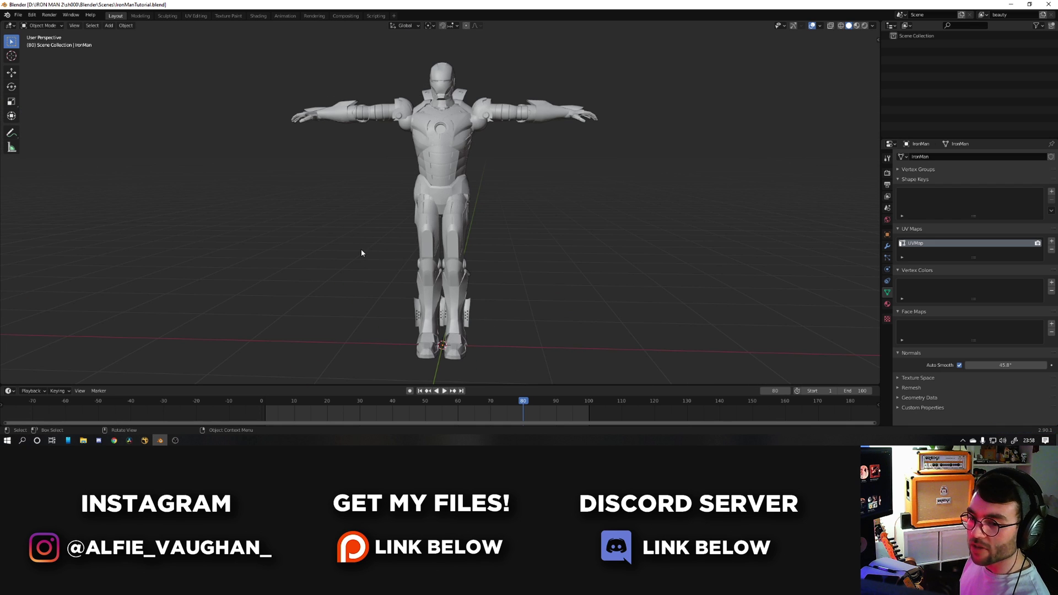
{"action": "scroll", "coordinate": [482, 174], "scroll_direction": "up", "scroll_amount": 8}
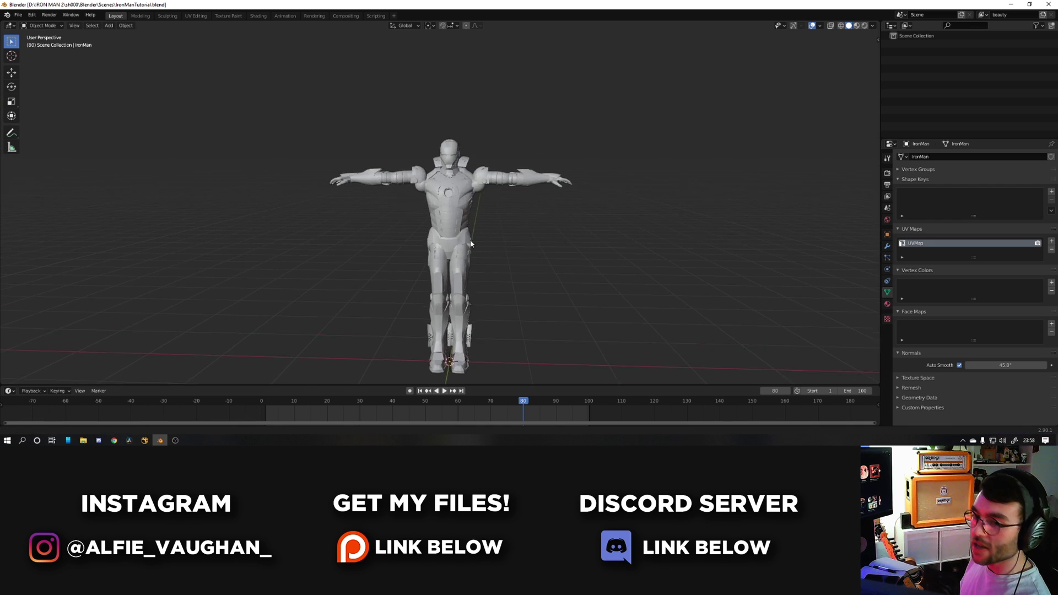
{"action": "scroll", "coordinate": [524, 248], "scroll_direction": "down", "scroll_amount": 6}
{"action": "scroll", "coordinate": [398, 161], "scroll_direction": "down", "scroll_amount": 2}
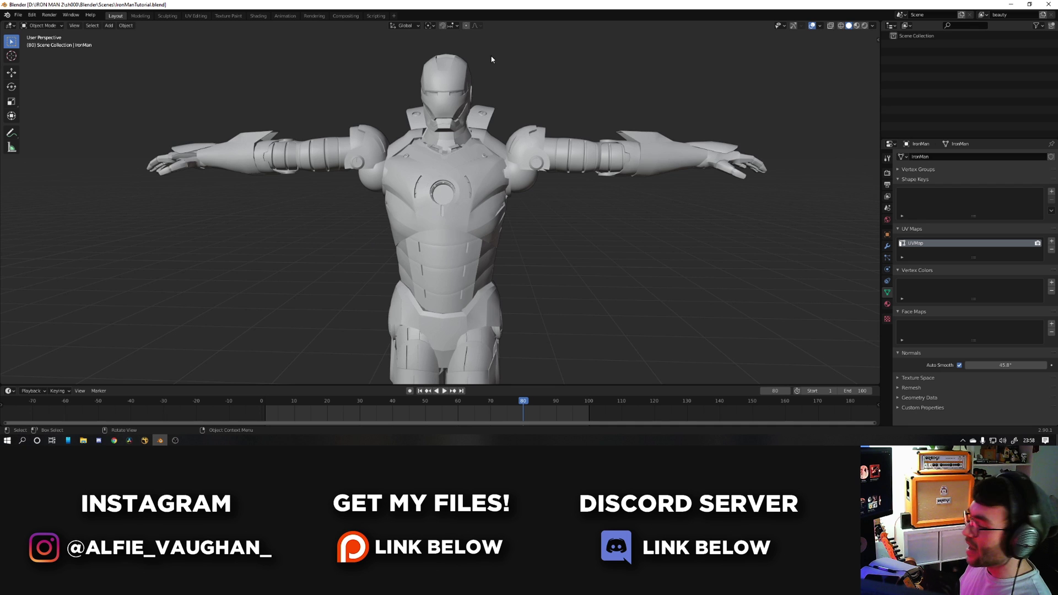
{"action": "middle_click_drag", "start_coordinate": [466, 316], "coordinate": [451, 165], "text": "shift"}
{"action": "left_click", "coordinate": [441, 221]}
{"action": "middle_click_drag", "start_coordinate": [455, 226], "coordinate": [422, 243]}
{"action": "scroll", "coordinate": [581, 224], "scroll_direction": "up", "scroll_amount": 4}
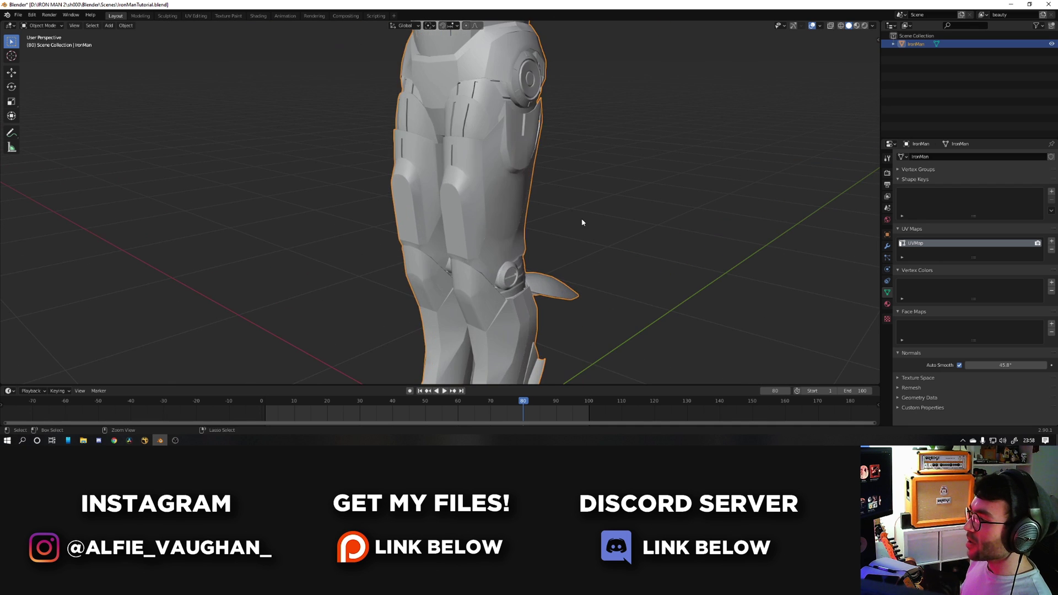
Examine the thigh pieces in Edit Mode, and view the hips, knees and lower legs in Object Mode, including from the right side.
{"action": "key", "text": "Tab"}
{"action": "middle_click_drag", "start_coordinate": [581, 224], "coordinate": [463, 223]}
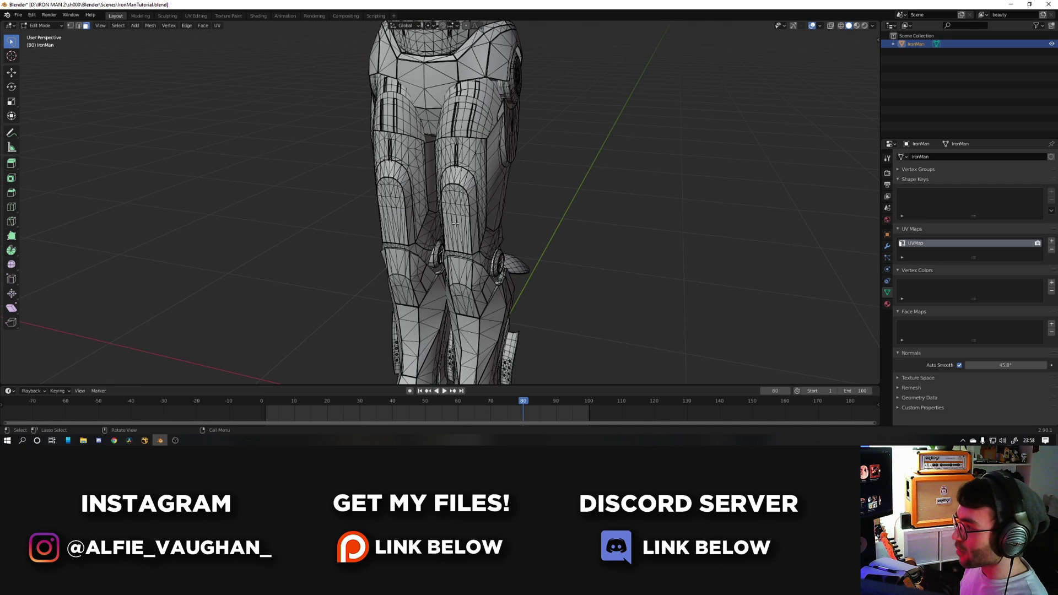
{"action": "key", "text": "l"}
{"action": "key", "text": "l"}
{"action": "key", "text": "l"}
{"action": "scroll", "coordinate": [487, 221], "scroll_direction": "up", "scroll_amount": 4}
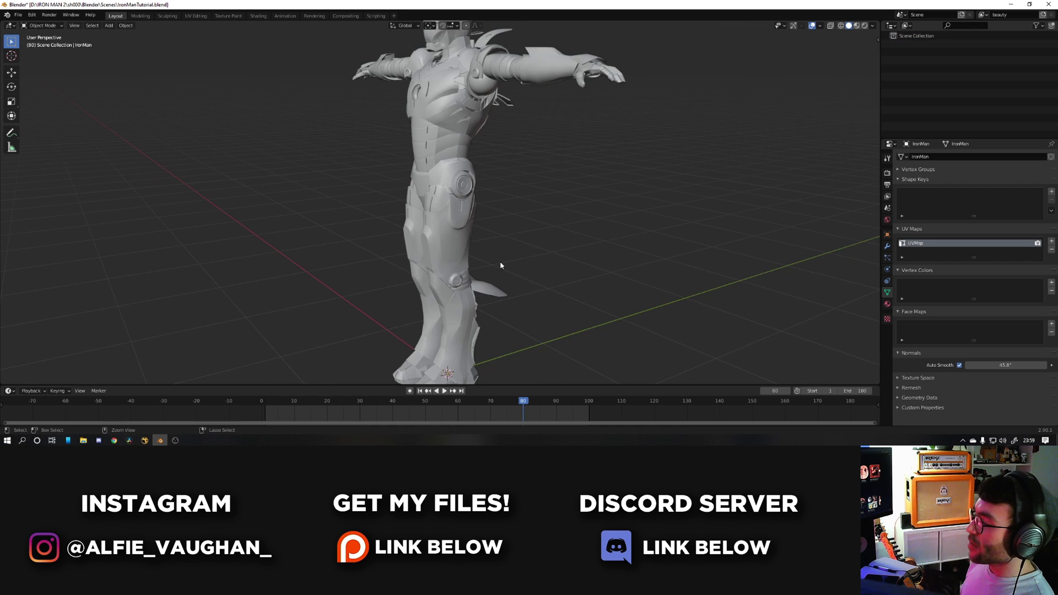
{"action": "middle_click_drag", "start_coordinate": [500, 265], "coordinate": [478, 183]}
{"action": "key", "text": "KP_3"}
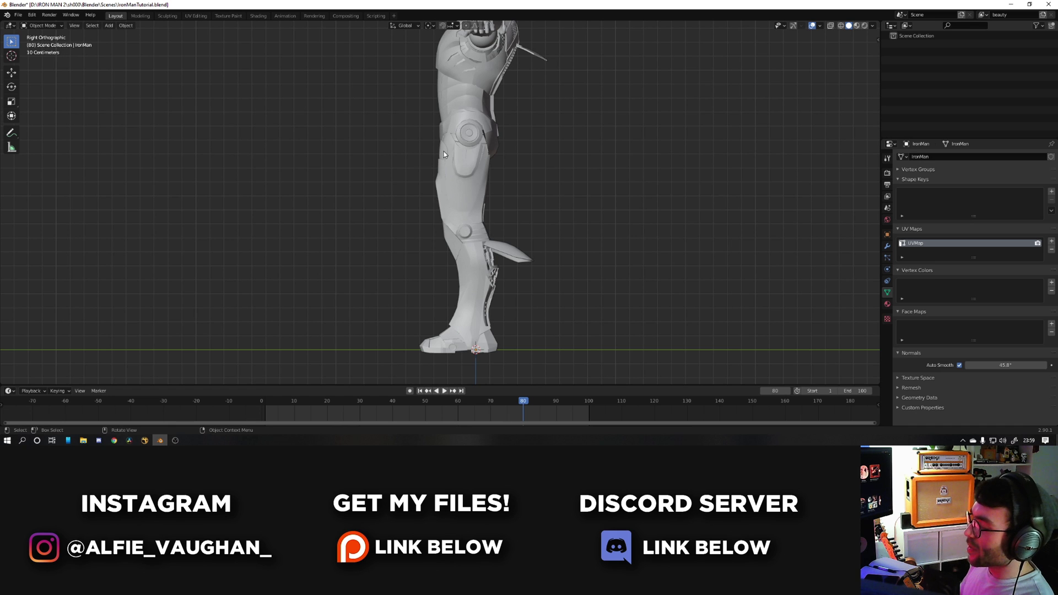
{"action": "middle_click_drag", "start_coordinate": [464, 182], "coordinate": [491, 196]}
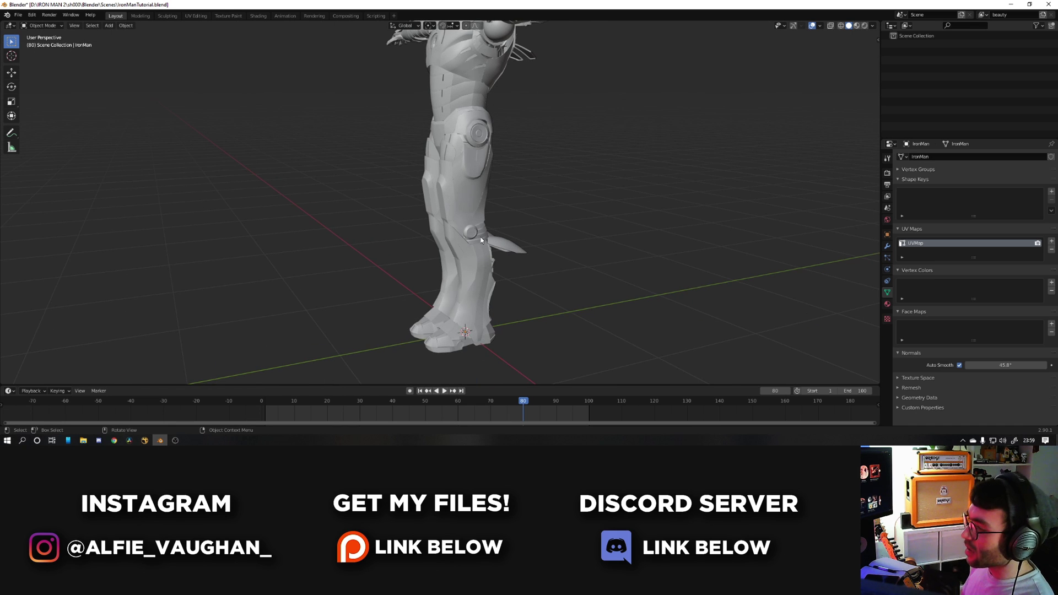
{"action": "middle_click_drag", "start_coordinate": [480, 303], "coordinate": [555, 244], "text": "ctrl"}
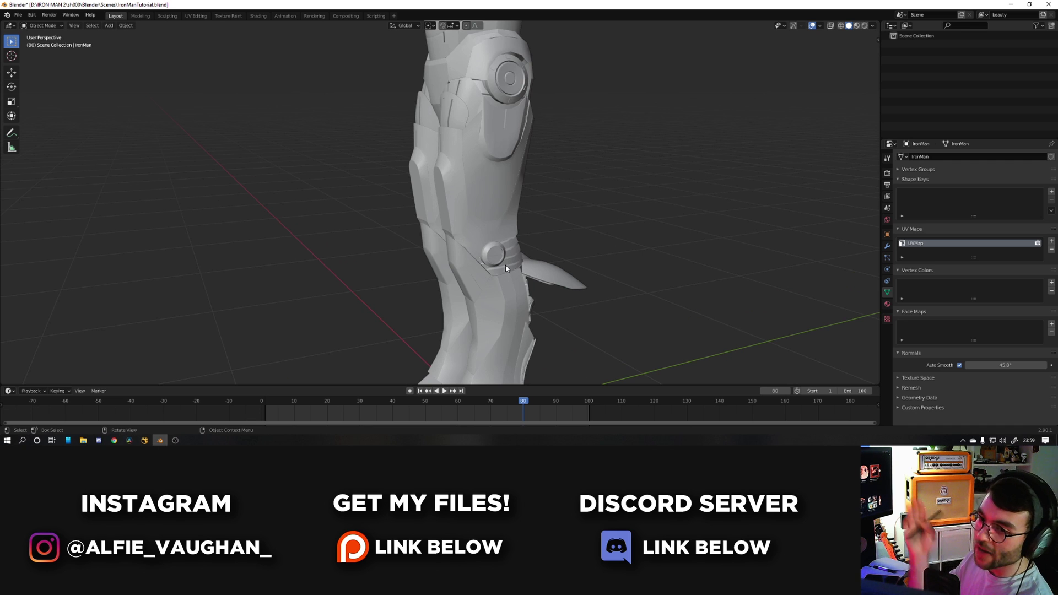
Select all linked pieces of one thigh in Edit Mode and separate the selection into its own object.
{"action": "key", "text": "Tab"}
{"action": "middle_click_drag", "start_coordinate": [507, 269], "coordinate": [445, 235]}
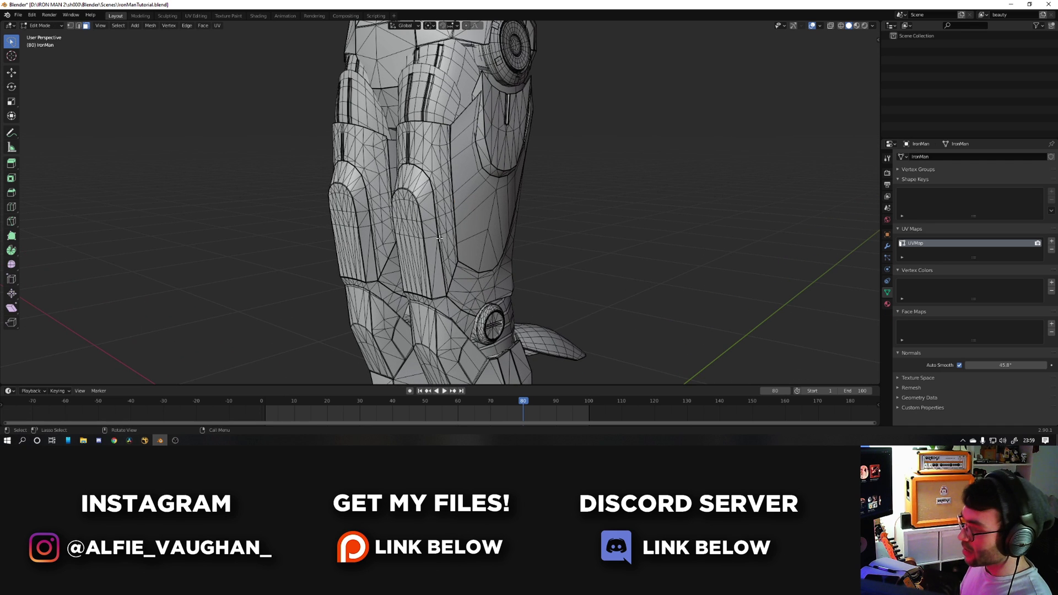
{"action": "key", "text": "l"}
{"action": "key", "text": "l"}
{"action": "key", "text": "l"}
{"action": "middle_click_drag", "start_coordinate": [490, 227], "coordinate": [325, 227]}
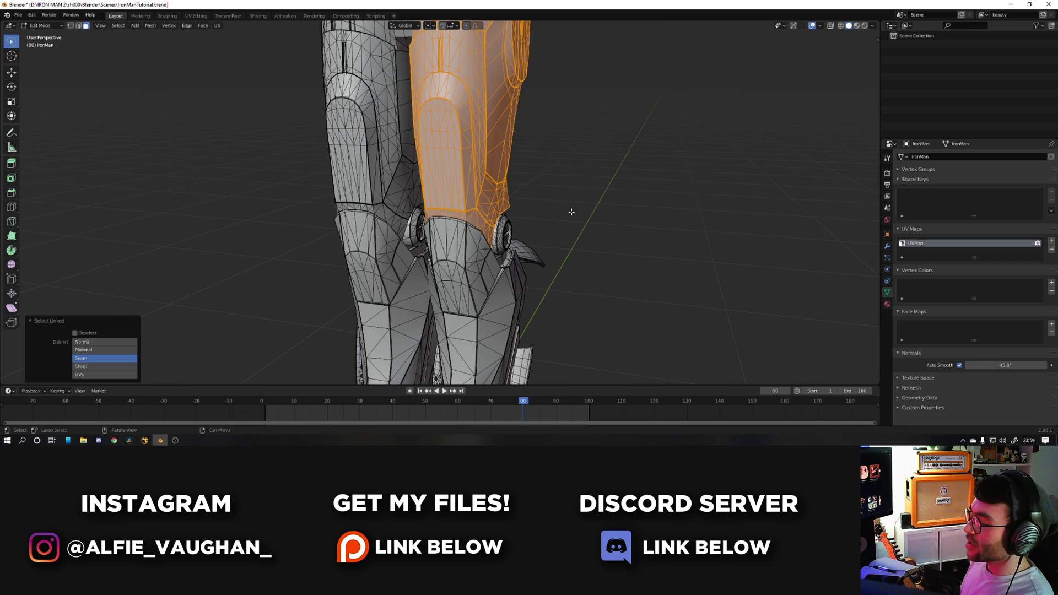
{"action": "key", "text": "p"}
{"action": "left_click", "coordinate": [563, 214]}
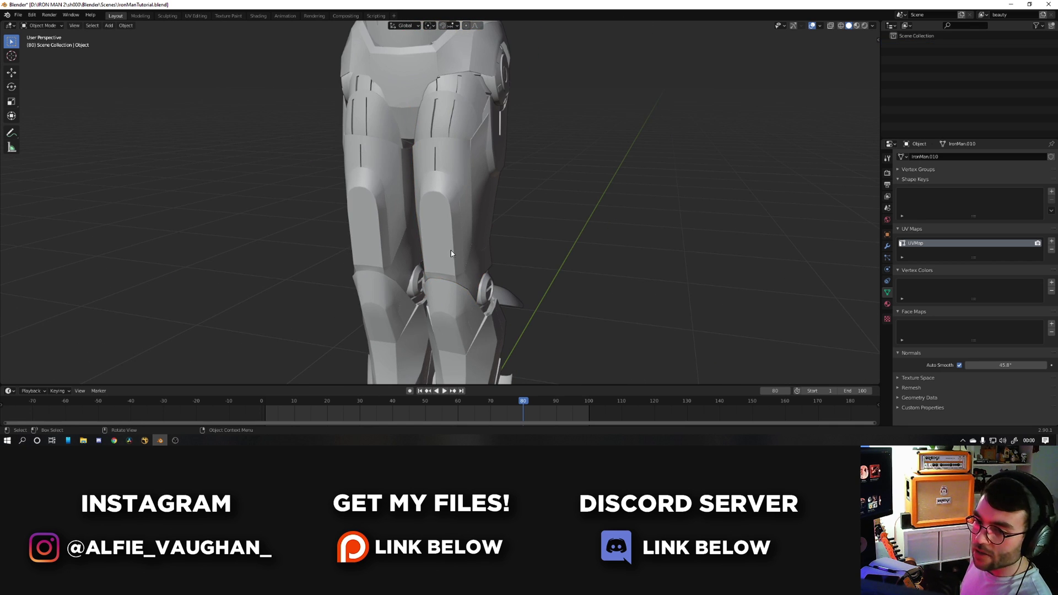
Select the separated thigh object and rename it thigh.L.
{"action": "mouse_move", "coordinate": [436, 248]}
{"action": "middle_mouse_down"}
{"action": "mouse_move", "coordinate": [485, 255]}
{"action": "mouse_move", "coordinate": [483, 240]}
{"action": "mouse_move", "coordinate": [428, 245]}
{"action": "middle_mouse_up"}
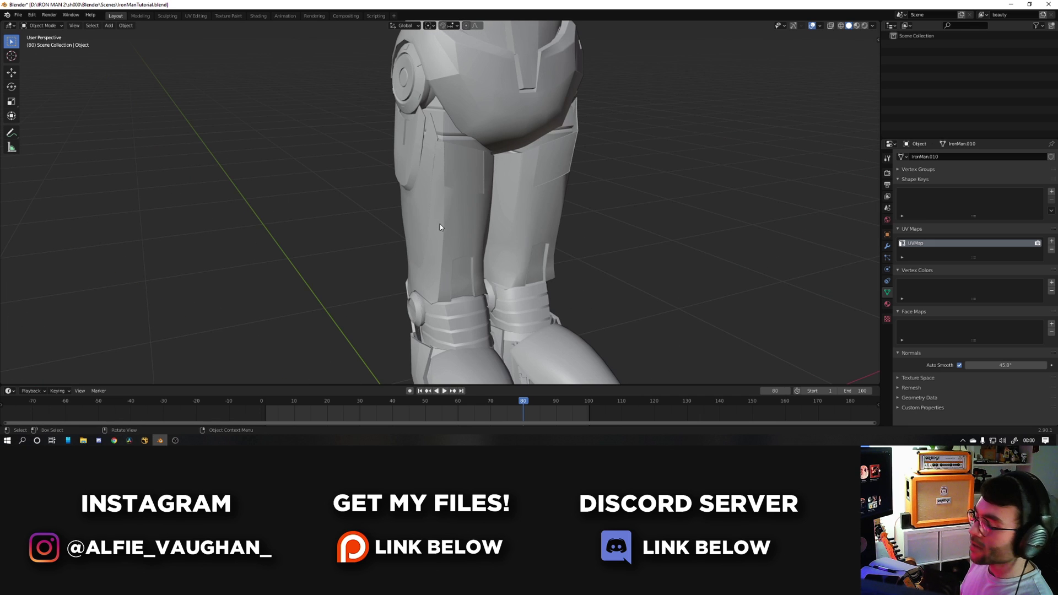
{"action": "left_click", "coordinate": [460, 244]}
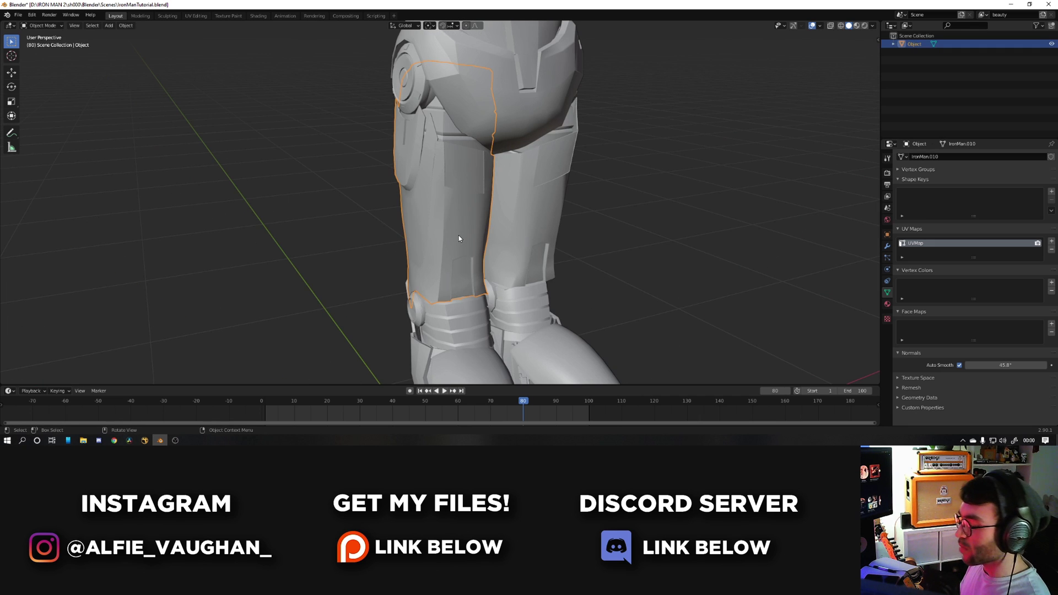
{"action": "key", "text": "F2"}
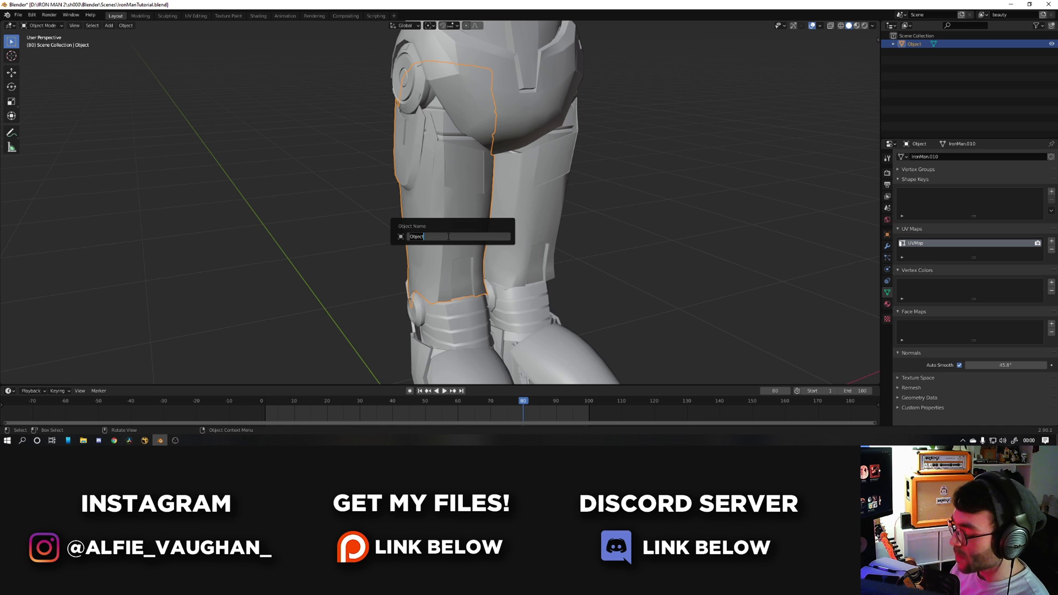
{"action": "key", "text": "BackSpace"}
{"action": "type", "text": "thigh.L"}
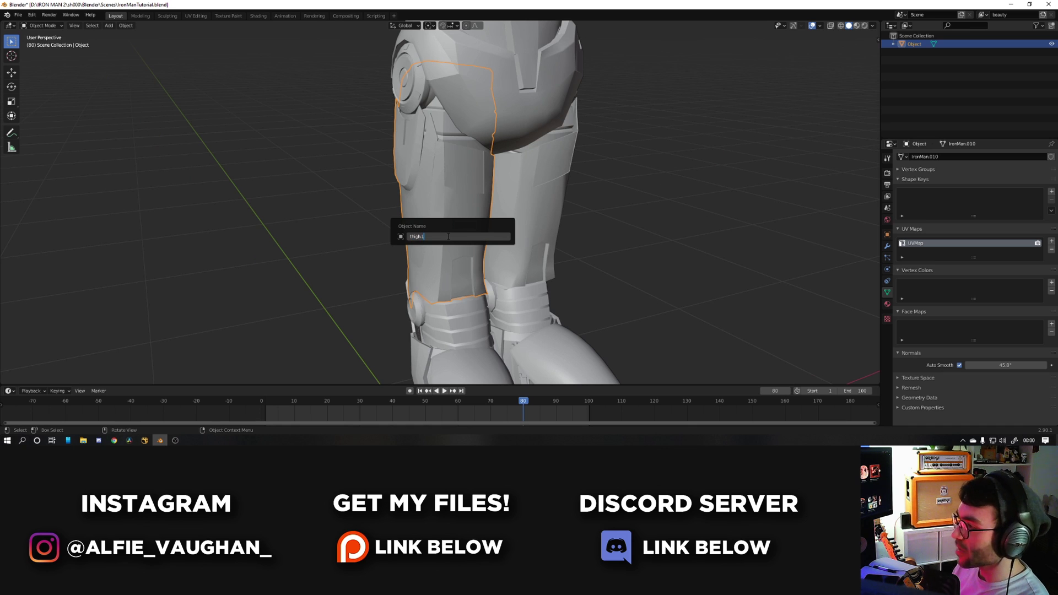
{"action": "key", "text": "Return"}
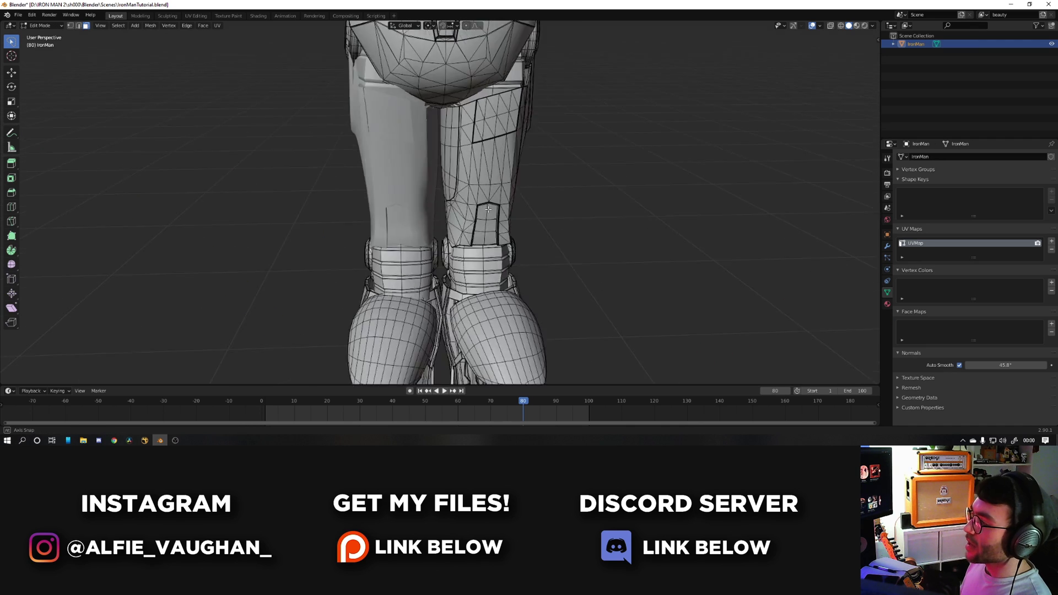
Select all linked pieces of the remaining thigh, including its side plates, and separate them into their own object.
{"action": "middle_click_drag", "start_coordinate": [463, 205], "coordinate": [473, 202]}
{"action": "key", "text": "l"}
{"action": "key", "text": "l"}
{"action": "key", "text": "l"}
{"action": "key", "text": "l"}
{"action": "key", "text": "l"}
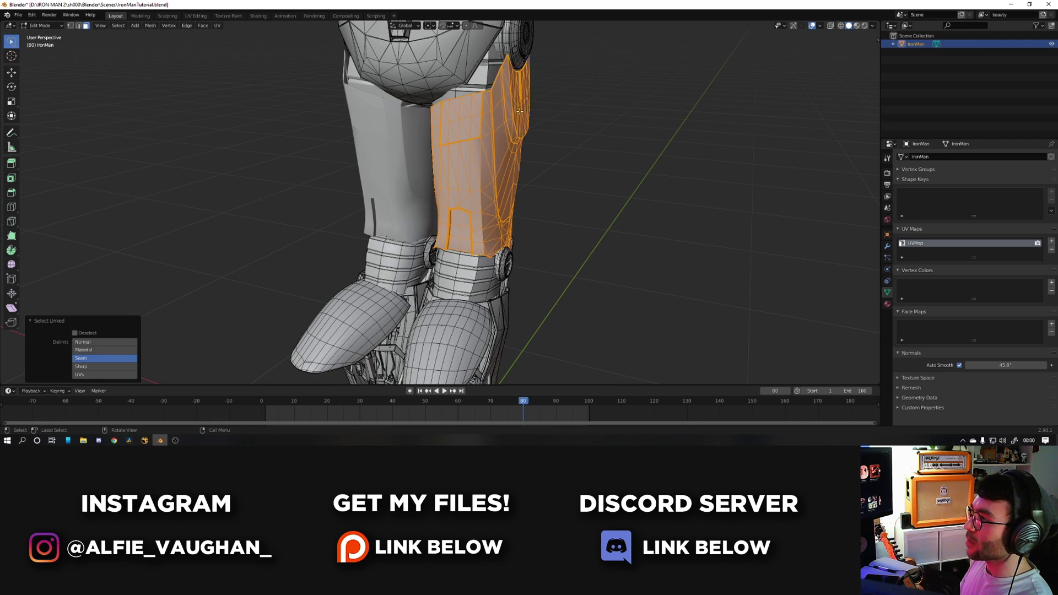
{"action": "middle_click_drag", "start_coordinate": [511, 111], "coordinate": [479, 144]}
{"action": "key", "text": "l"}
{"action": "middle_click_drag", "start_coordinate": [416, 84], "coordinate": [488, 193]}
{"action": "key", "text": "p"}
{"action": "left_click", "coordinate": [488, 195]}
Return to Object Mode and rename the second separated thigh thigh.R.
{"action": "key", "text": "Tab"}
{"action": "left_click", "coordinate": [490, 197]}
{"action": "key", "text": "F2"}
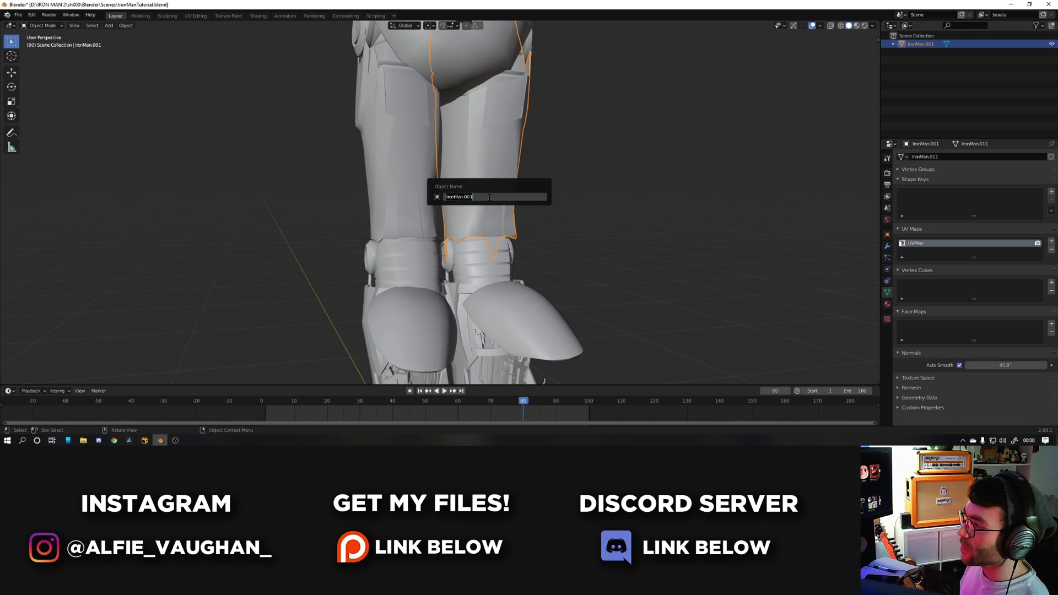
{"action": "type", "text": "thigh.R"}
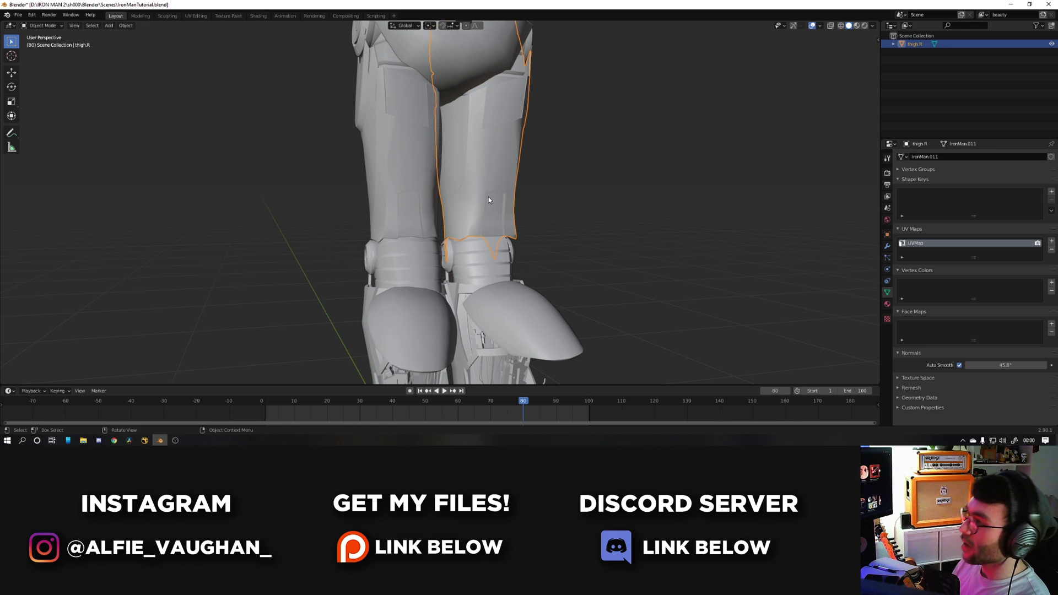
{"action": "key", "text": "Return"}
Smooth the separated cables and mechanical parts at the back of the calves with a level 1 subdivision.
{"action": "scroll", "coordinate": [481, 271], "scroll_direction": "down", "scroll_amount": 2}
{"action": "middle_click_drag", "start_coordinate": [380, 243], "coordinate": [411, 229]}
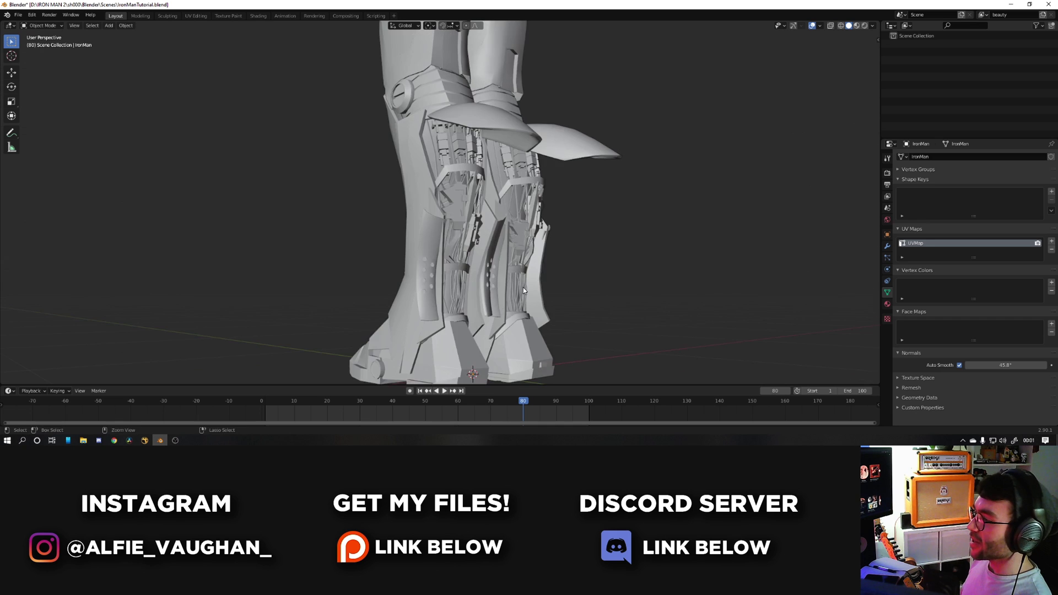
{"action": "scroll", "coordinate": [410, 229], "scroll_direction": "up", "scroll_amount": 3}
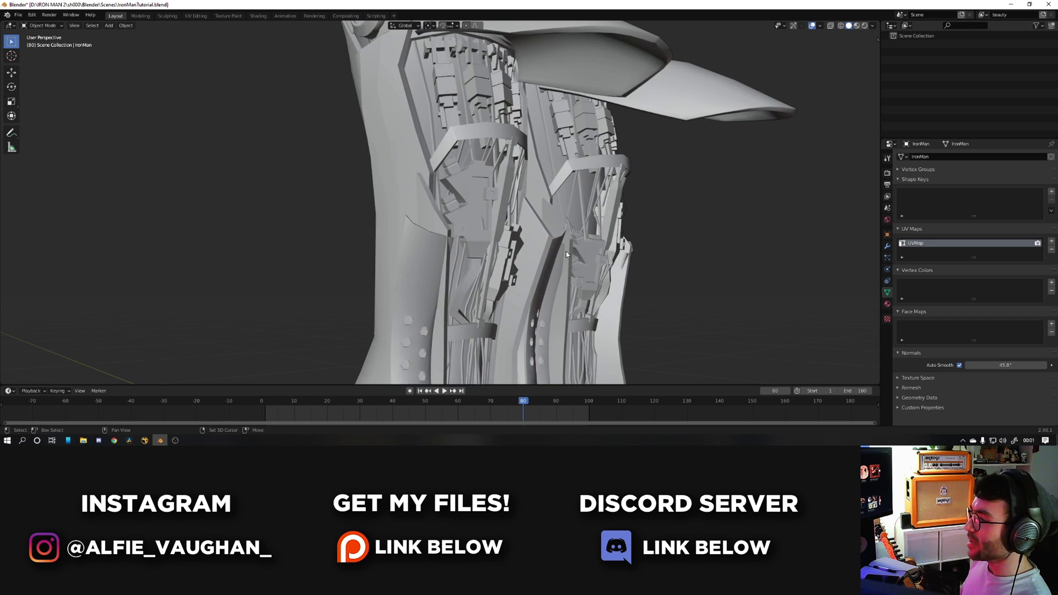
{"action": "middle_click_drag", "start_coordinate": [380, 193], "coordinate": [444, 189]}
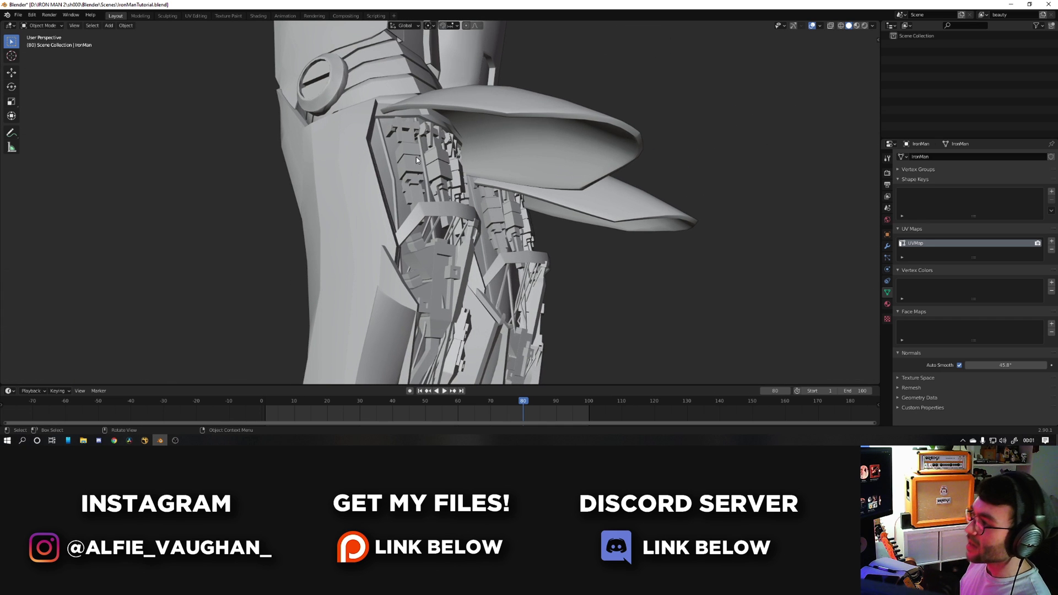
{"action": "middle_click_drag", "start_coordinate": [483, 219], "coordinate": [414, 220]}
{"action": "key", "text": "ctrl+1"}
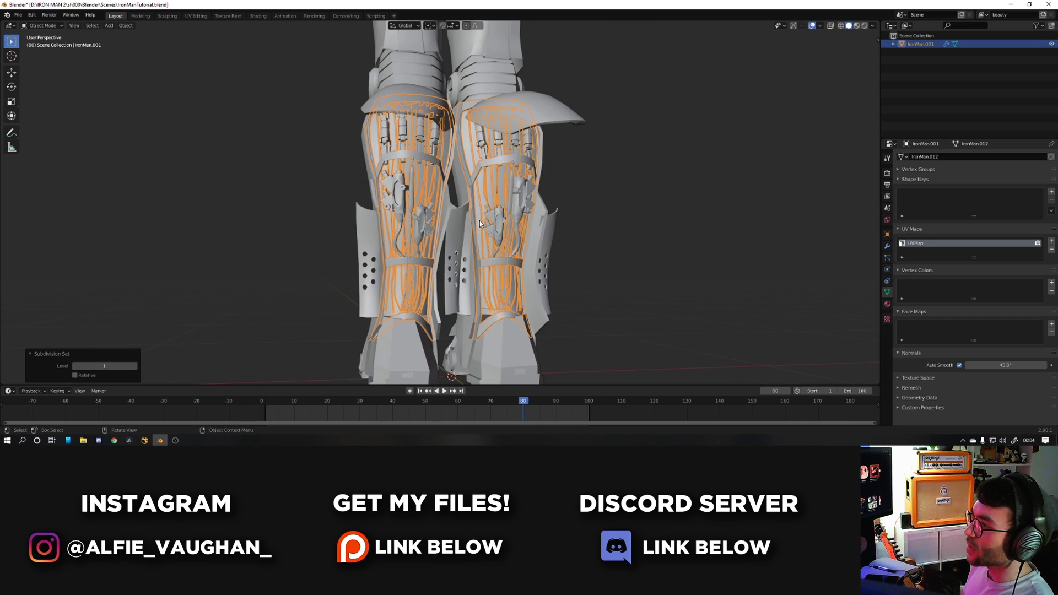
{"action": "middle_click_drag", "start_coordinate": [458, 225], "coordinate": [496, 223]}
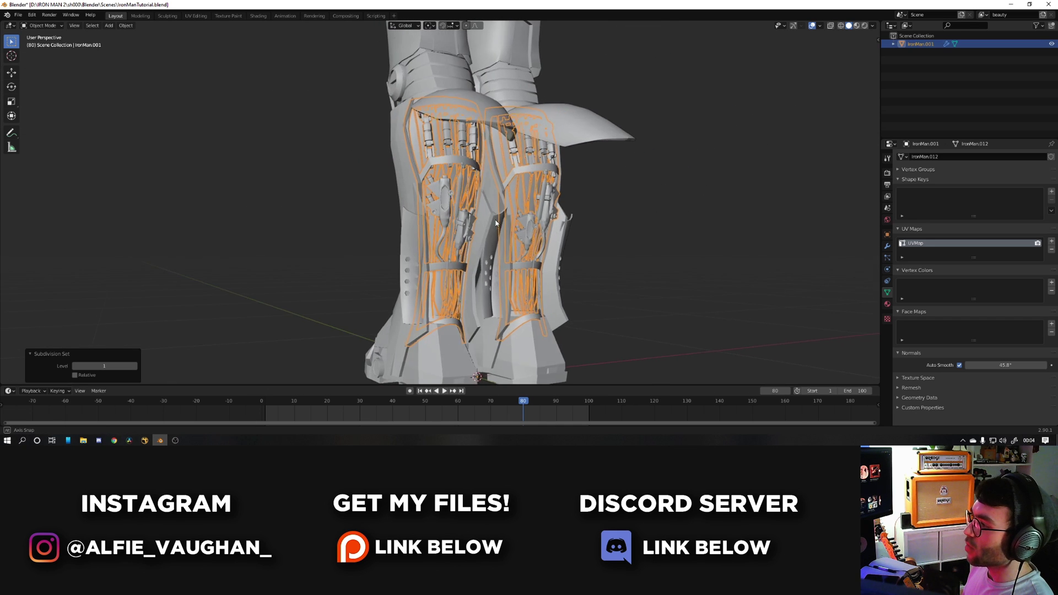
{"action": "scroll", "coordinate": [496, 223], "scroll_direction": "up", "scroll_amount": 3}
{"action": "middle_click_drag", "start_coordinate": [539, 209], "coordinate": [504, 212]}
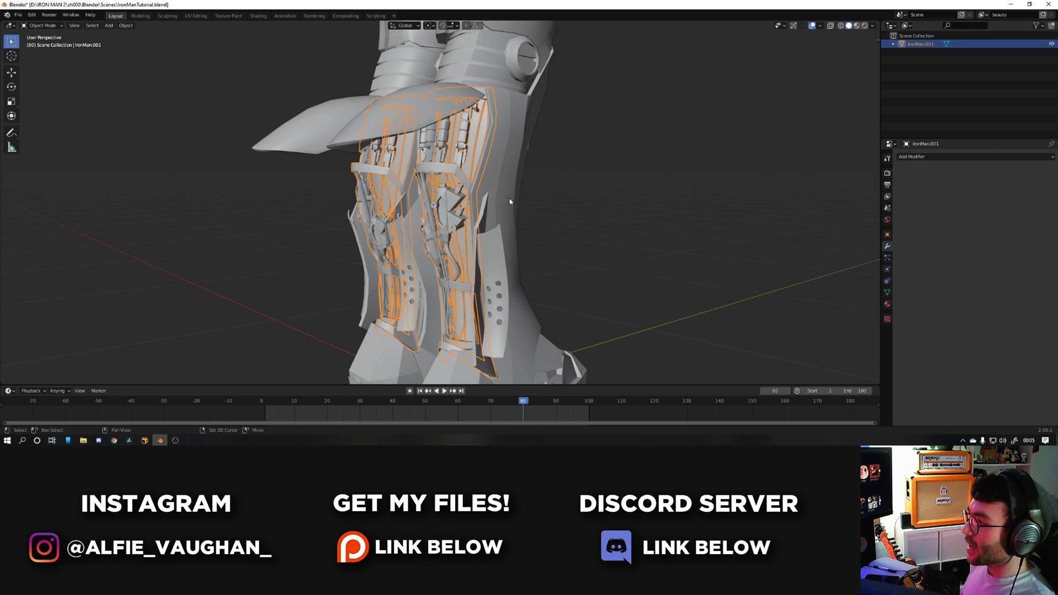
Join the smoothed calf mechanics into the main suit mesh and clear the selection.
{"action": "left_click", "coordinate": [511, 220], "text": "shift"}
{"action": "key", "text": "ctrl+j"}
{"action": "key", "text": "alt+a"}
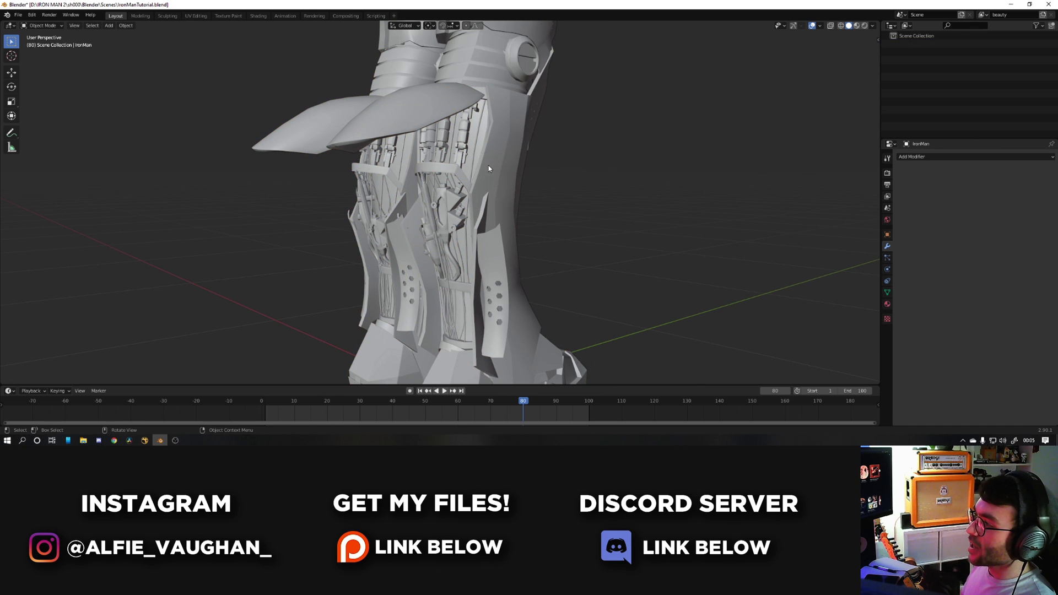
Select the outer perforated calf plate and open its object name for editing.
{"action": "middle_click_drag", "start_coordinate": [489, 175], "coordinate": [477, 206]}
{"action": "scroll", "coordinate": [466, 226], "scroll_direction": "up", "scroll_amount": 3}
{"action": "left_click", "coordinate": [478, 219]}
{"action": "left_click", "coordinate": [306, 247]}
{"action": "middle_click_drag", "start_coordinate": [307, 248], "coordinate": [341, 268]}
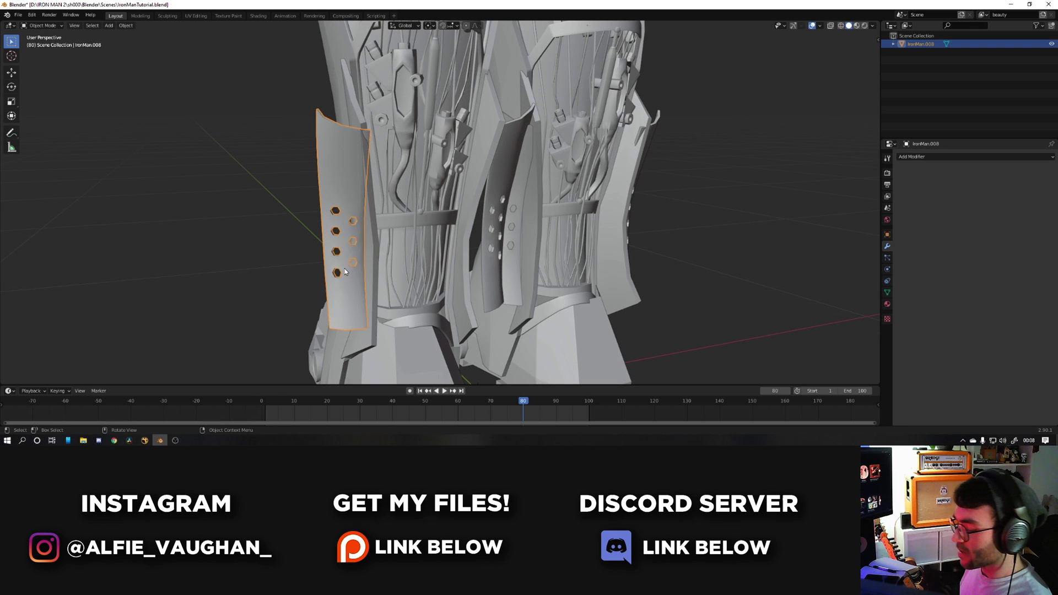
{"action": "key", "text": "F2"}
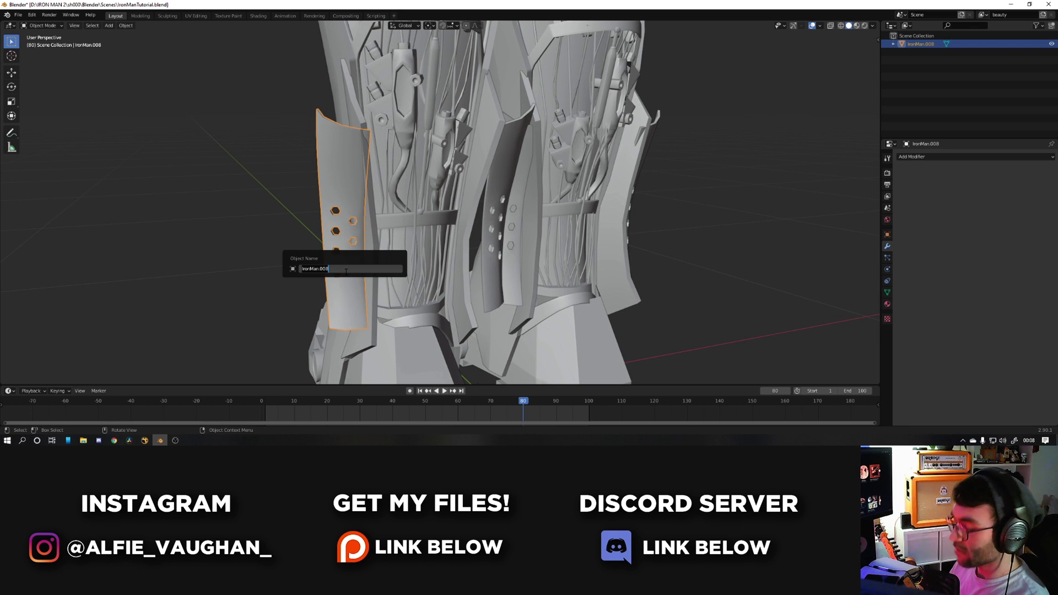
{"action": "key", "text": "Return"}
{"action": "middle_click_drag", "start_coordinate": [368, 241], "coordinate": [344, 243]}
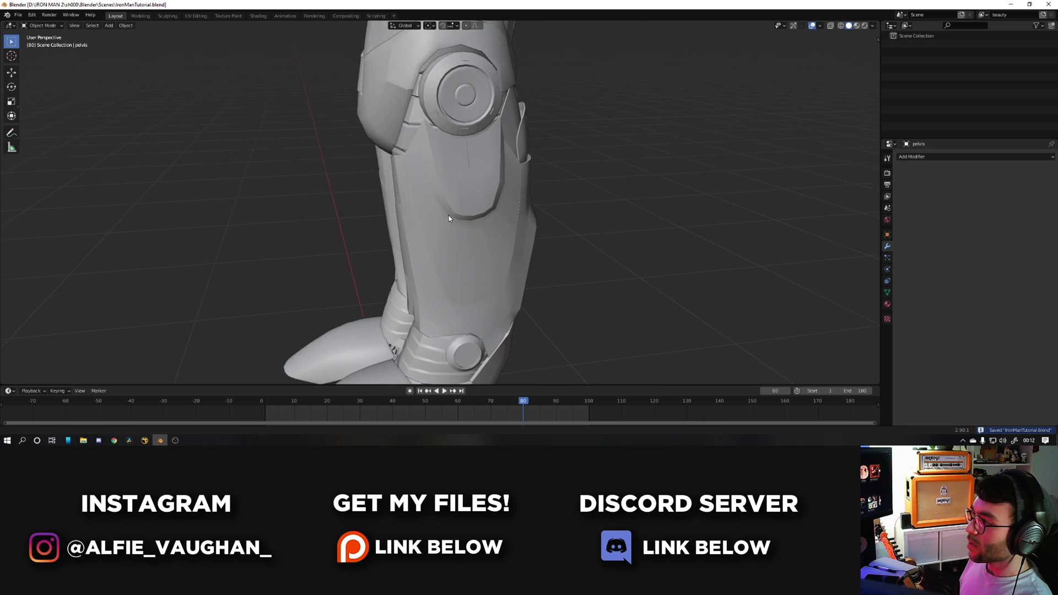
Set the solid viewport shading to Random object colors.
{"action": "middle_click_drag", "start_coordinate": [449, 219], "coordinate": [680, 143]}
{"action": "left_click", "coordinate": [872, 25]}
{"action": "left_click", "coordinate": [873, 25]}
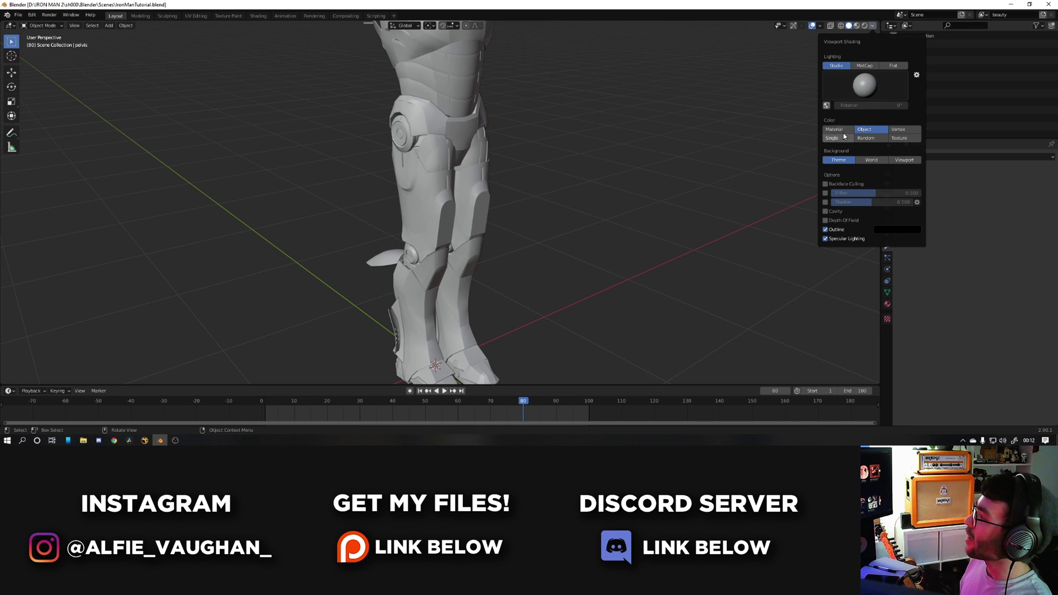
{"action": "left_click", "coordinate": [871, 138]}
Separate the linked torso pieces, including the back flaps, into their own object and return to solid display in Object Mode.
{"action": "mouse_move", "coordinate": [612, 237]}
{"action": "middle_mouse_down"}
{"action": "mouse_move", "coordinate": [468, 266]}
{"action": "mouse_move", "coordinate": [467, 154]}
{"action": "middle_mouse_up"}
{"action": "mouse_move", "coordinate": [456, 258]}
{"action": "middle_mouse_down", "text": "ctrl"}
{"action": "mouse_move", "coordinate": [535, 191]}
{"action": "mouse_move", "coordinate": [489, 274]}
{"action": "mouse_move", "coordinate": [501, 236]}
{"action": "middle_mouse_up", "text": "ctrl"}
{"action": "middle_click_drag", "start_coordinate": [402, 224], "coordinate": [462, 206], "text": "shift"}
{"action": "middle_click_drag", "start_coordinate": [523, 137], "coordinate": [522, 309], "text": "shift"}
{"action": "middle_click_drag", "start_coordinate": [507, 239], "coordinate": [485, 286], "text": "ctrl"}
{"action": "middle_click_drag", "start_coordinate": [594, 179], "coordinate": [650, 209]}
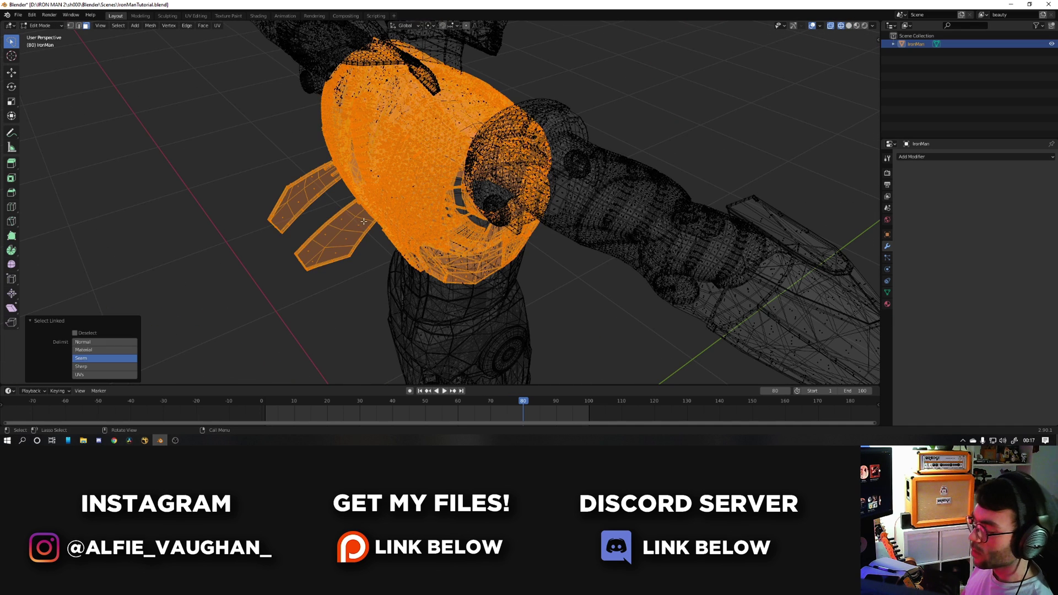
{"action": "key", "text": "p"}
{"action": "left_click", "coordinate": [364, 226]}
{"action": "key", "text": "Tab"}
{"action": "key", "text": "shift+z"}
{"action": "middle_click_drag", "start_coordinate": [456, 237], "coordinate": [432, 220]}
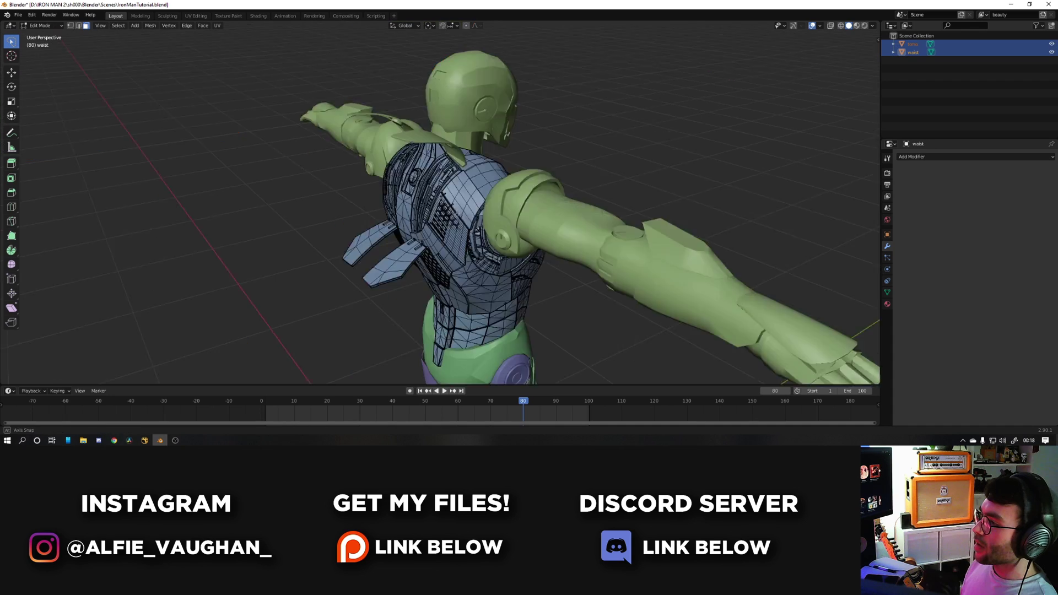
Apply the Subdivision modifier on the mechanical parts in the upper back and join them into the torso.
{"action": "middle_click_drag", "start_coordinate": [457, 215], "coordinate": [510, 210]}
{"action": "scroll", "coordinate": [496, 209], "scroll_direction": "up", "scroll_amount": 3}
{"action": "key", "text": "a"}
{"action": "middle_click_drag", "start_coordinate": [424, 182], "coordinate": [388, 215], "text": "shift"}
{"action": "key", "text": "alt+a"}
{"action": "scroll", "coordinate": [407, 240], "scroll_direction": "up", "scroll_amount": 4}
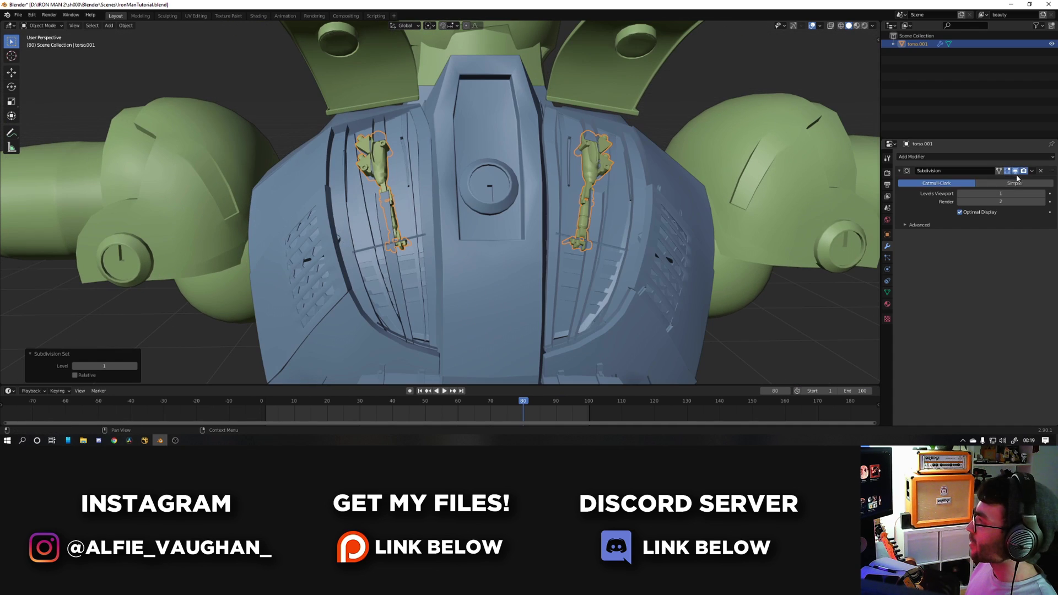
{"action": "left_click", "coordinate": [1032, 170]}
{"action": "left_click", "coordinate": [1012, 180]}
{"action": "left_click", "coordinate": [564, 272], "text": "shift"}
{"action": "key", "text": "ctrl+j"}
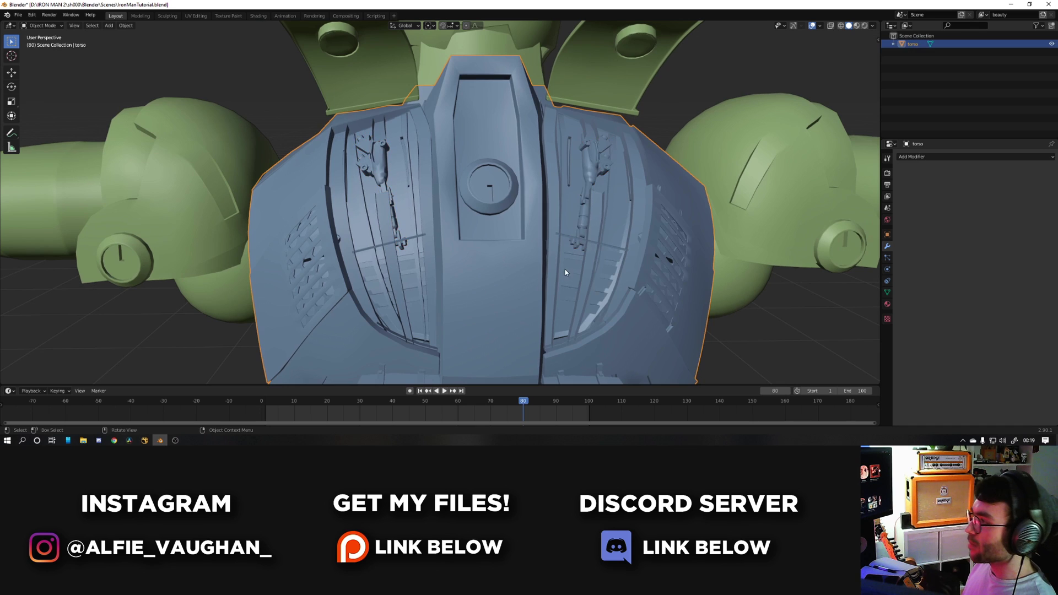
{"action": "key", "text": "alt+a"}
{"action": "left_click", "coordinate": [568, 244]}
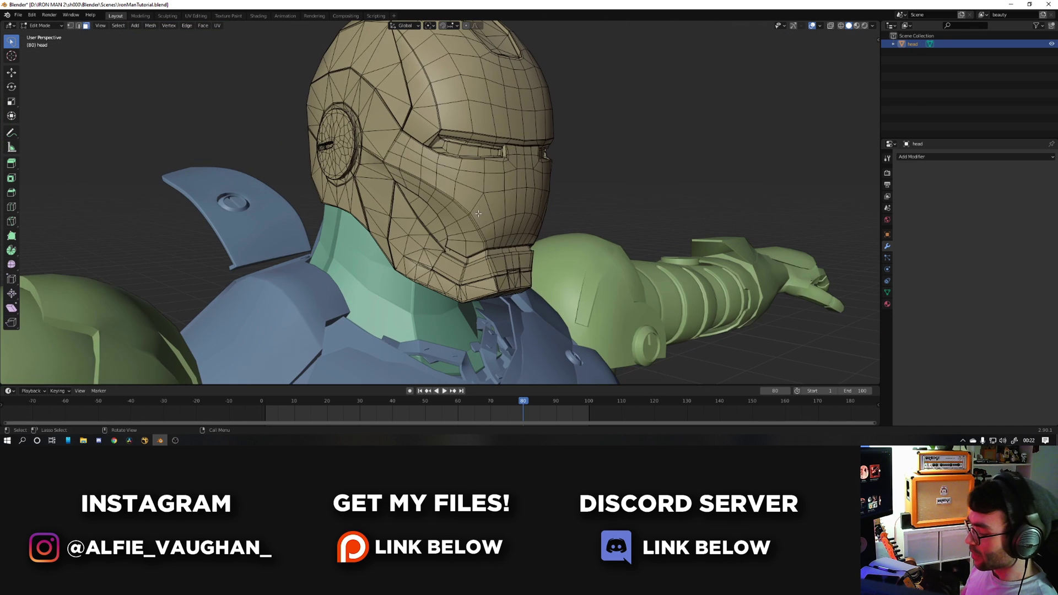
Select the helmet's linked faceplate pieces in Edit Mode and separate them into their own object.
{"action": "key", "text": "l"}
{"action": "key", "text": "l"}
{"action": "middle_click_drag", "start_coordinate": [458, 113], "coordinate": [405, 142]}
{"action": "key", "text": "l"}
{"action": "middle_click_drag", "start_coordinate": [424, 187], "coordinate": [317, 177]}
{"action": "middle_click_drag", "start_coordinate": [317, 178], "coordinate": [286, 176]}
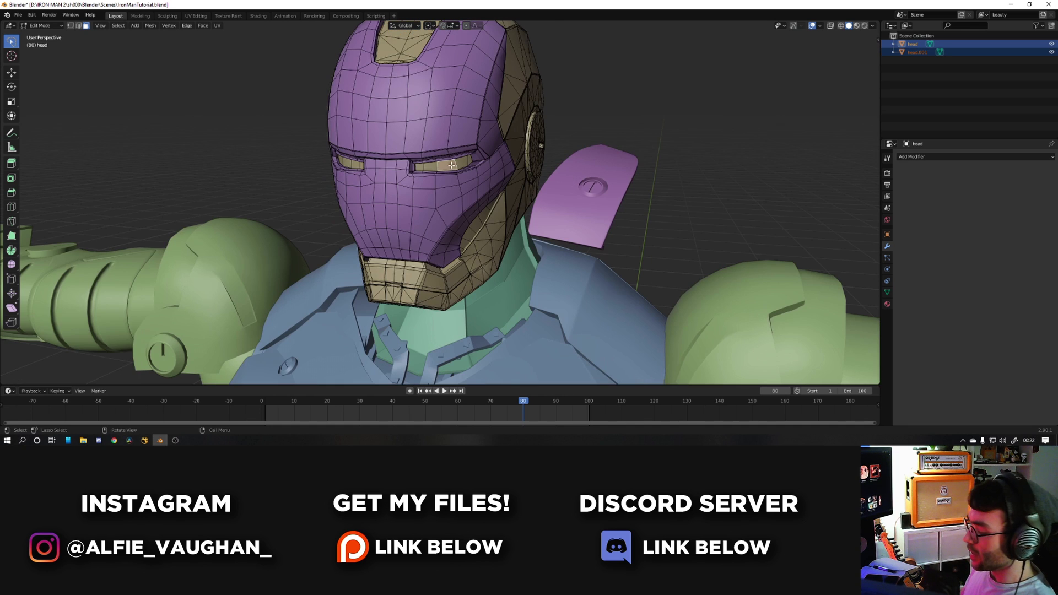
Select the linked eye pieces in the helmet's eye slits and delete their vertices.
{"action": "key", "text": "l"}
{"action": "key", "text": "l"}
{"action": "key", "text": "x"}
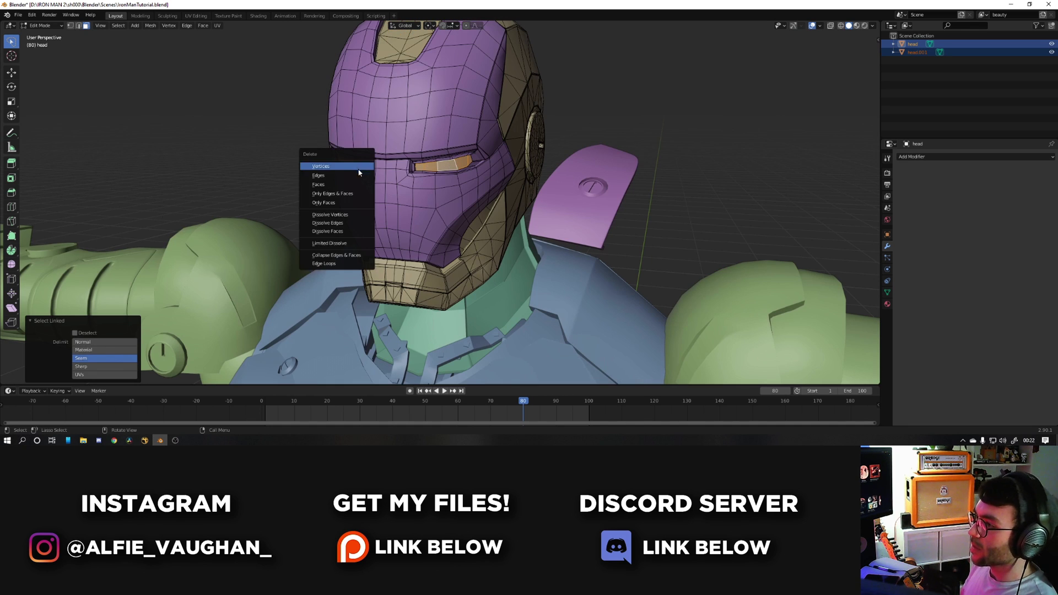
{"action": "left_click", "coordinate": [357, 167]}
{"action": "middle_click_drag", "start_coordinate": [357, 167], "coordinate": [470, 171]}
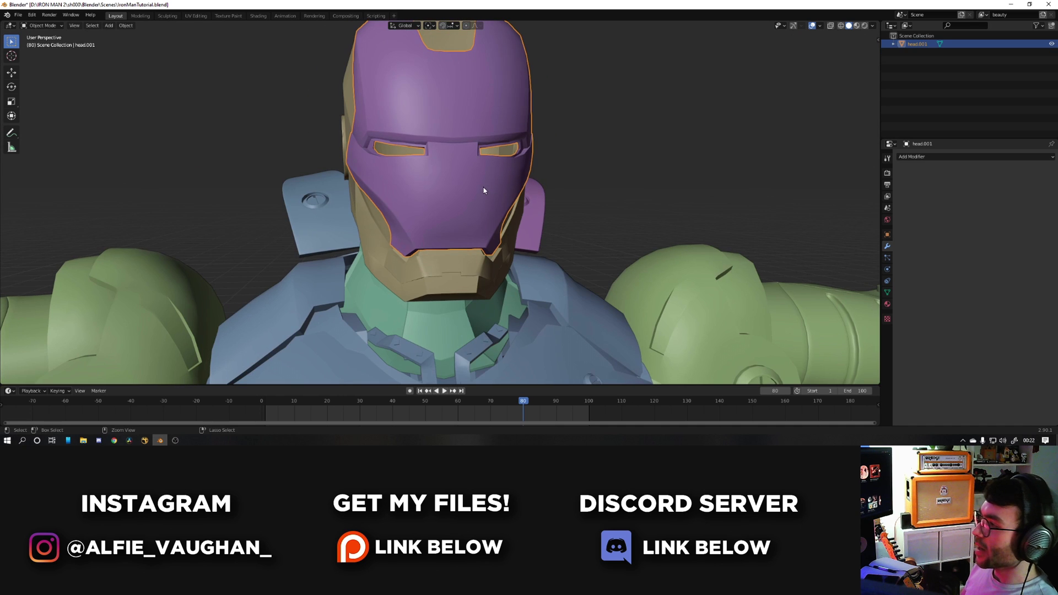
{"action": "key", "text": "ctrl+1"}
{"action": "middle_click_drag", "start_coordinate": [458, 155], "coordinate": [458, 168]}
{"action": "key", "text": "ctrl+z"}
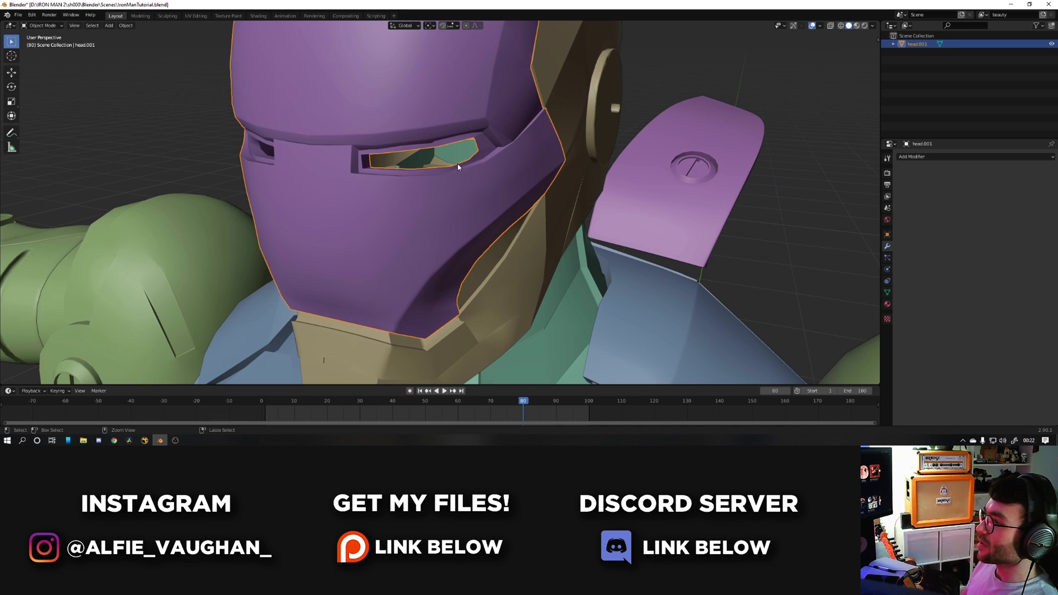
{"action": "key", "text": "ctrl+z"}
{"action": "key", "text": "ctrl+z"}
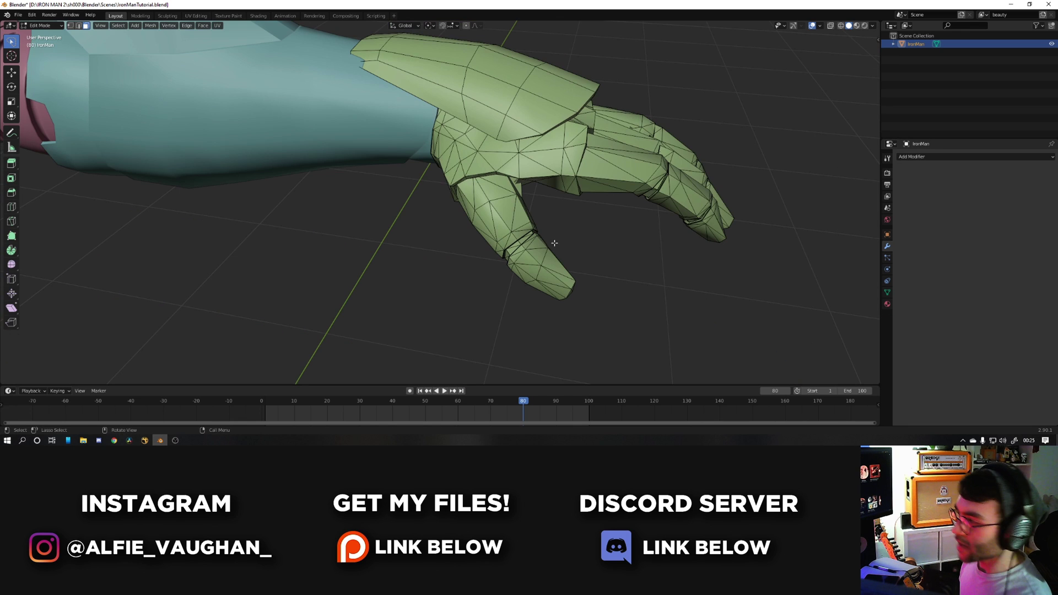
Select the linked lower thumb segment on the hand and separate it into its own object.
{"action": "mouse_move", "coordinate": [554, 243]}
{"action": "middle_mouse_down"}
{"action": "mouse_move", "coordinate": [574, 229]}
{"action": "mouse_move", "coordinate": [537, 243]}
{"action": "mouse_move", "coordinate": [549, 234]}
{"action": "middle_mouse_up"}
{"action": "middle_click_drag", "start_coordinate": [512, 265], "coordinate": [407, 298]}
{"action": "middle_click_drag", "start_coordinate": [444, 171], "coordinate": [319, 139]}
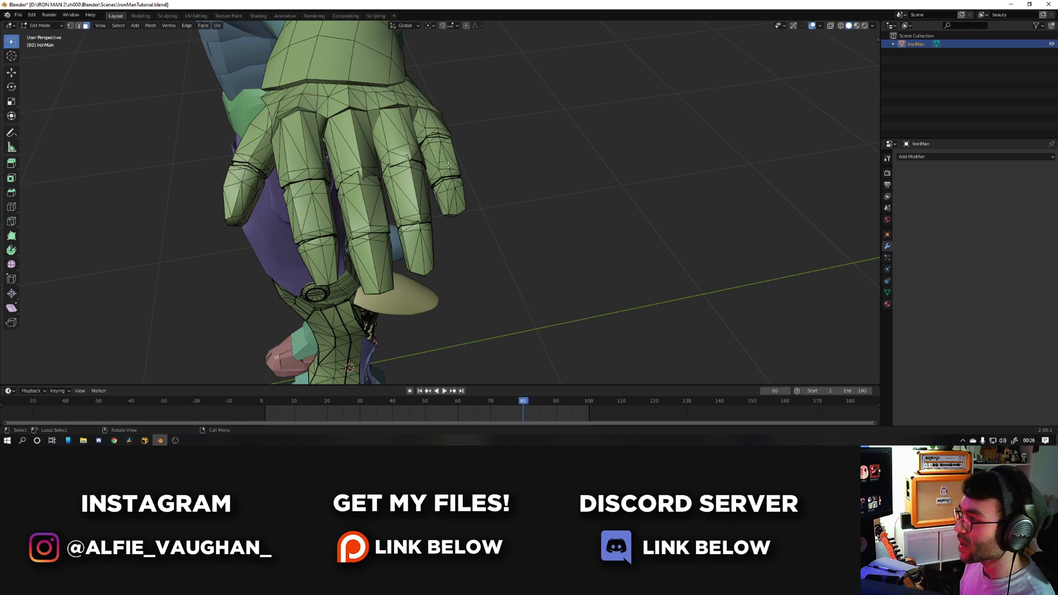
{"action": "middle_click_drag", "start_coordinate": [388, 258], "coordinate": [530, 268]}
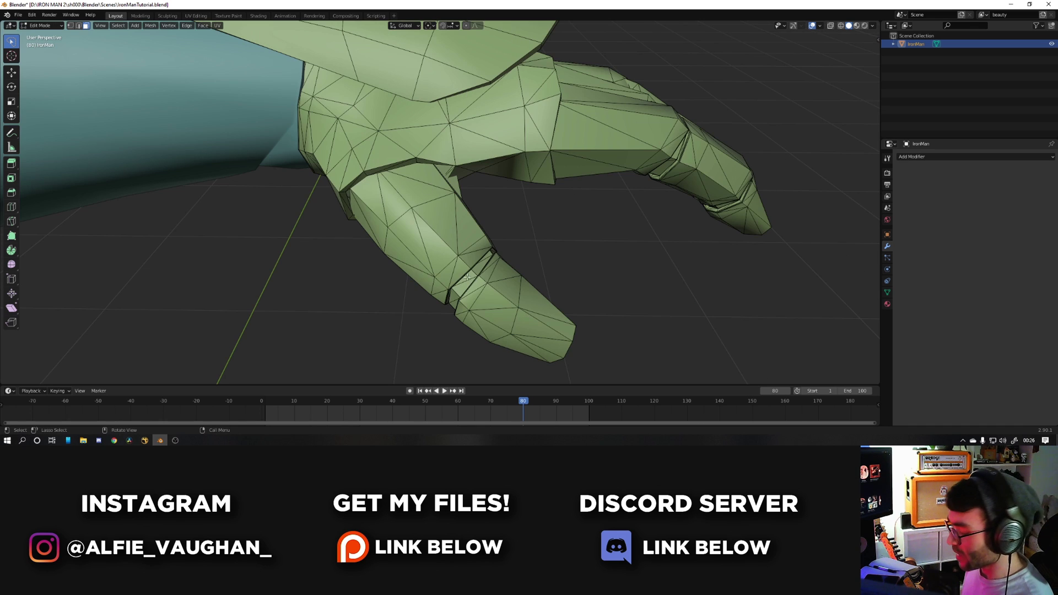
{"action": "key", "text": "l"}
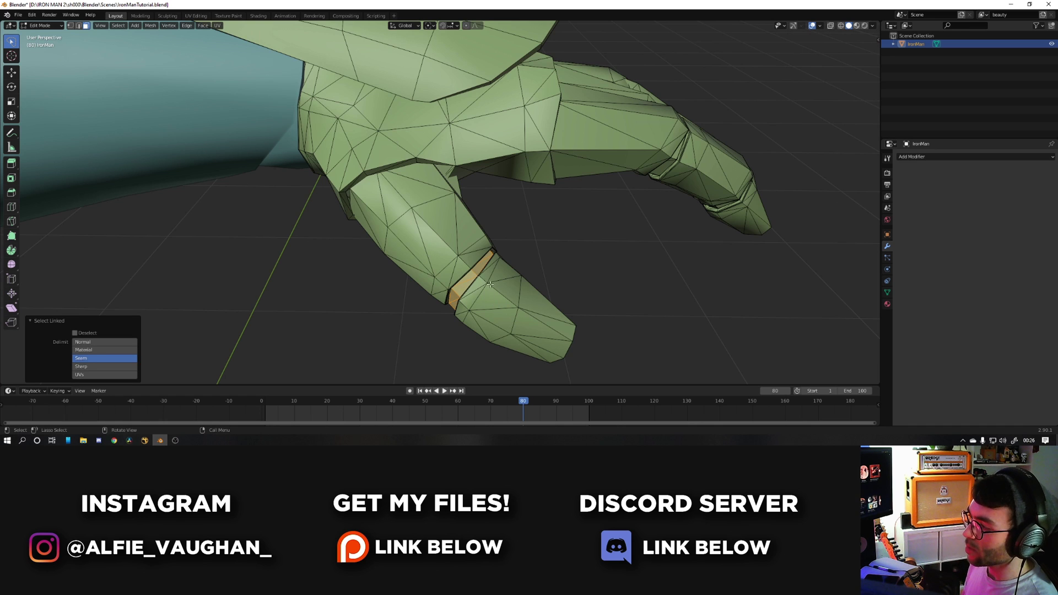
{"action": "key", "text": "ctrl+z"}
{"action": "key", "text": "l"}
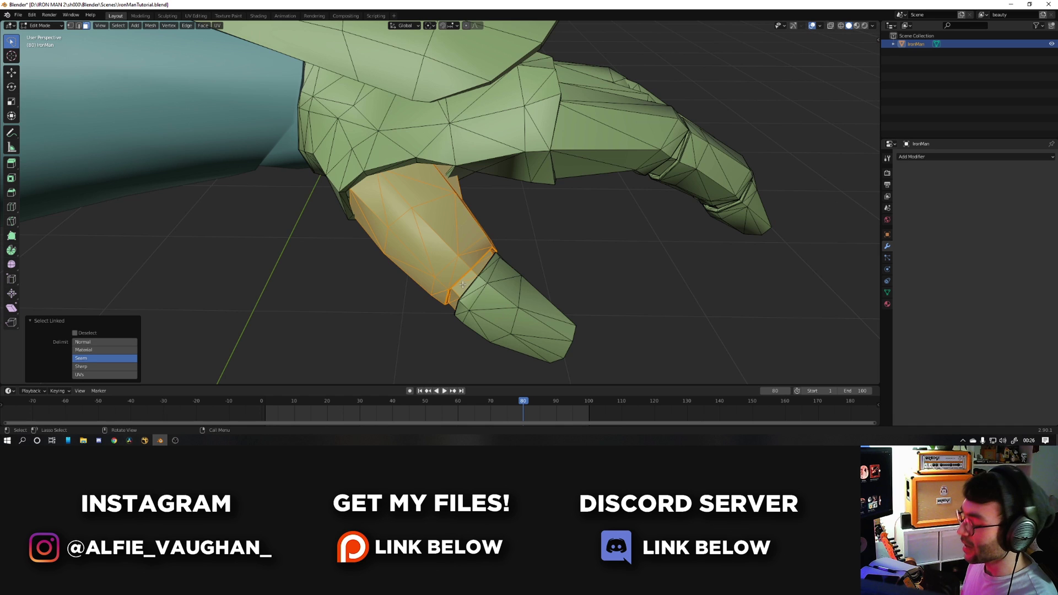
{"action": "key", "text": "p"}
{"action": "left_click", "coordinate": [465, 285]}
{"action": "key", "text": "Tab"}
Rename the separated lower thumb segment as thumb1.
{"action": "left_click", "coordinate": [454, 266]}
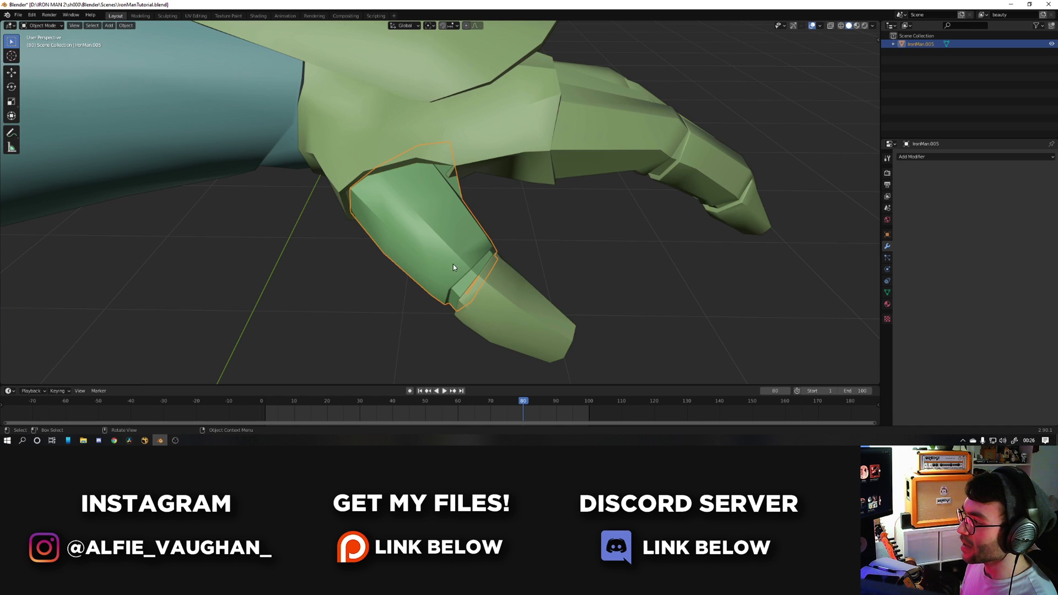
{"action": "key", "text": "F2"}
{"action": "type", "text": "thumb1"}
{"action": "key", "text": "Return"}
Separate the thumb tip from the hand mesh into its own object and name it thumb2.L.
{"action": "left_click", "coordinate": [510, 335]}
{"action": "key", "text": "Tab"}
{"action": "key", "text": "p"}
{"action": "left_click", "coordinate": [513, 320]}
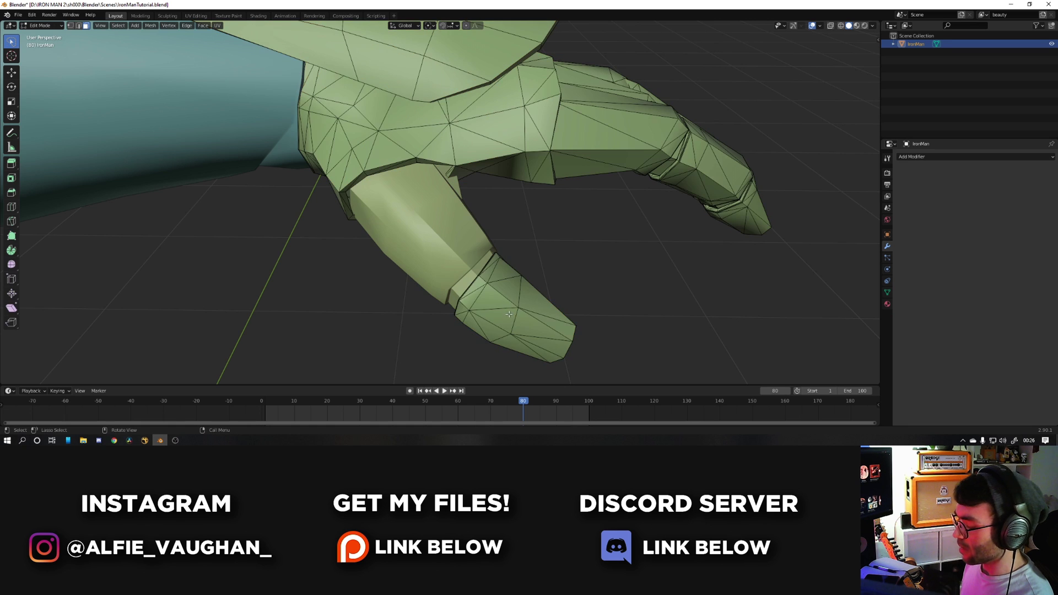
{"action": "key", "text": "Tab"}
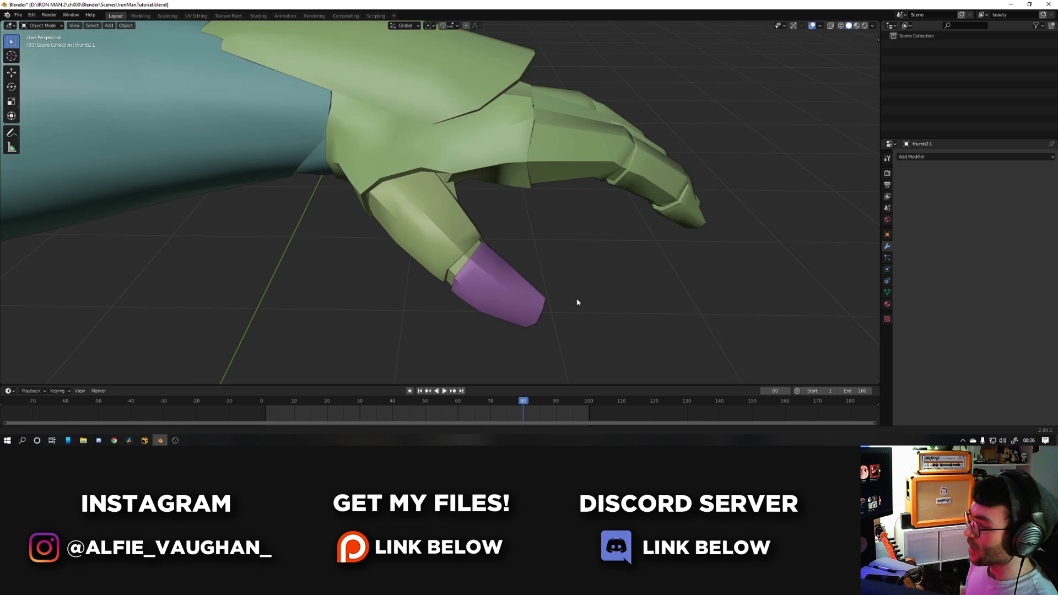
{"action": "scroll", "coordinate": [577, 302], "scroll_direction": "down", "scroll_amount": 4}
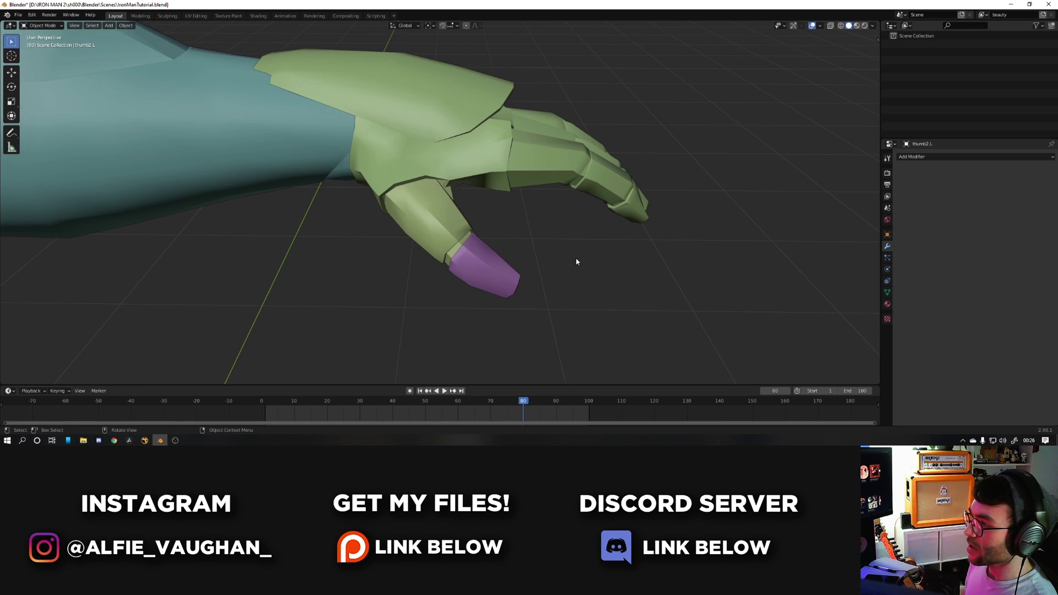
{"action": "middle_click_drag", "start_coordinate": [567, 262], "coordinate": [459, 260]}
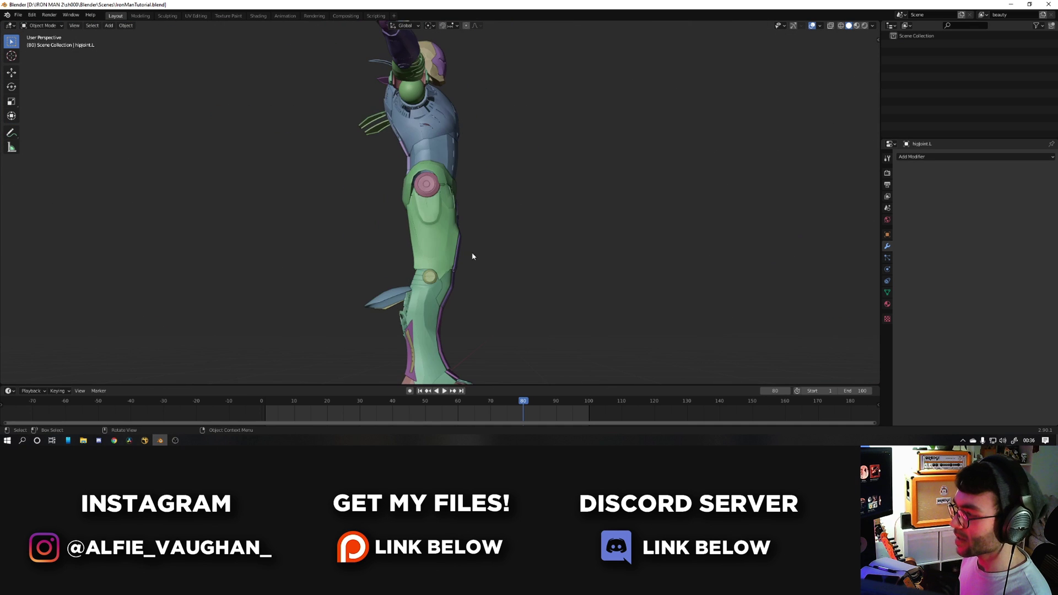
Examine the separated body parts of the whole suit, from the legs and arms to the feet.
{"action": "middle_click_drag", "start_coordinate": [443, 246], "coordinate": [337, 241]}
{"action": "scroll", "coordinate": [536, 248], "scroll_direction": "down", "scroll_amount": 3}
{"action": "scroll", "coordinate": [581, 193], "scroll_direction": "up", "scroll_amount": 7}
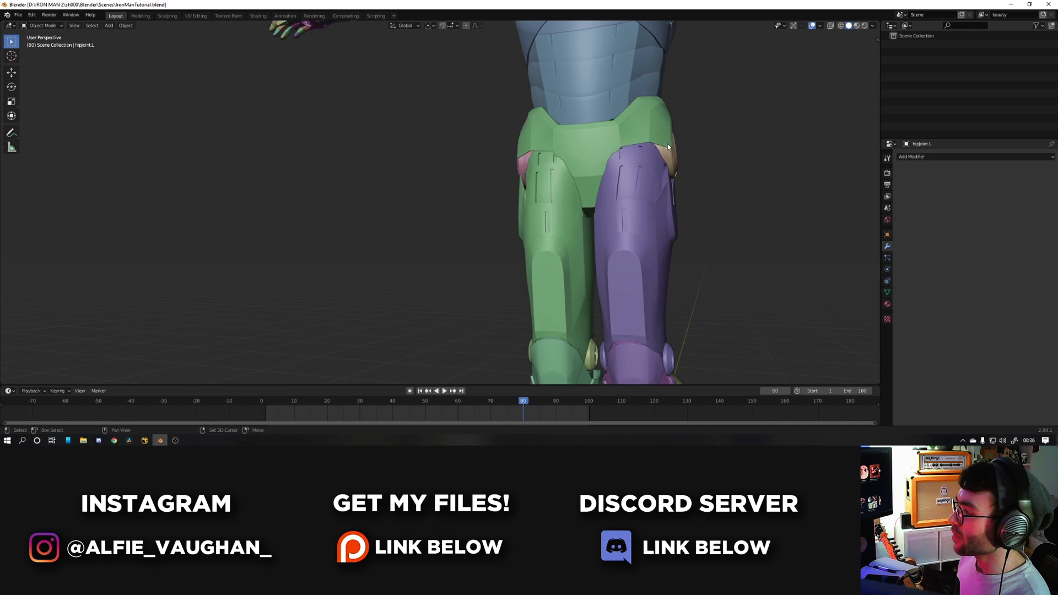
{"action": "middle_click_drag", "start_coordinate": [655, 156], "coordinate": [413, 319], "text": "shift"}
{"action": "middle_click_drag", "start_coordinate": [479, 209], "coordinate": [389, 336], "text": "shift"}
{"action": "middle_click_drag", "start_coordinate": [430, 242], "coordinate": [395, 298], "text": "shift"}
{"action": "scroll", "coordinate": [431, 255], "scroll_direction": "up", "scroll_amount": 2}
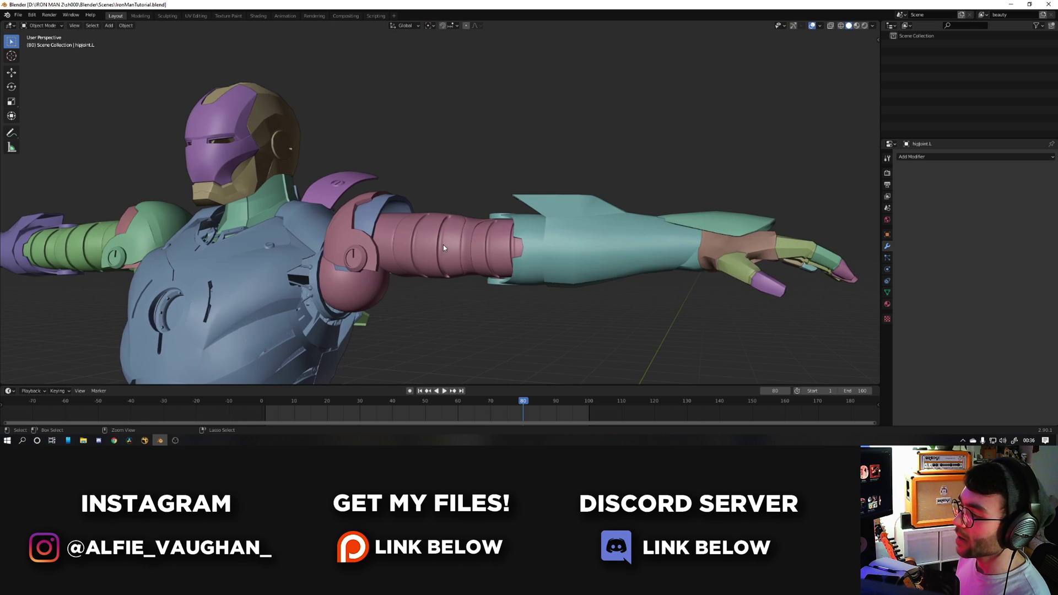
{"action": "middle_click_drag", "start_coordinate": [431, 255], "coordinate": [609, 201], "text": "shift"}
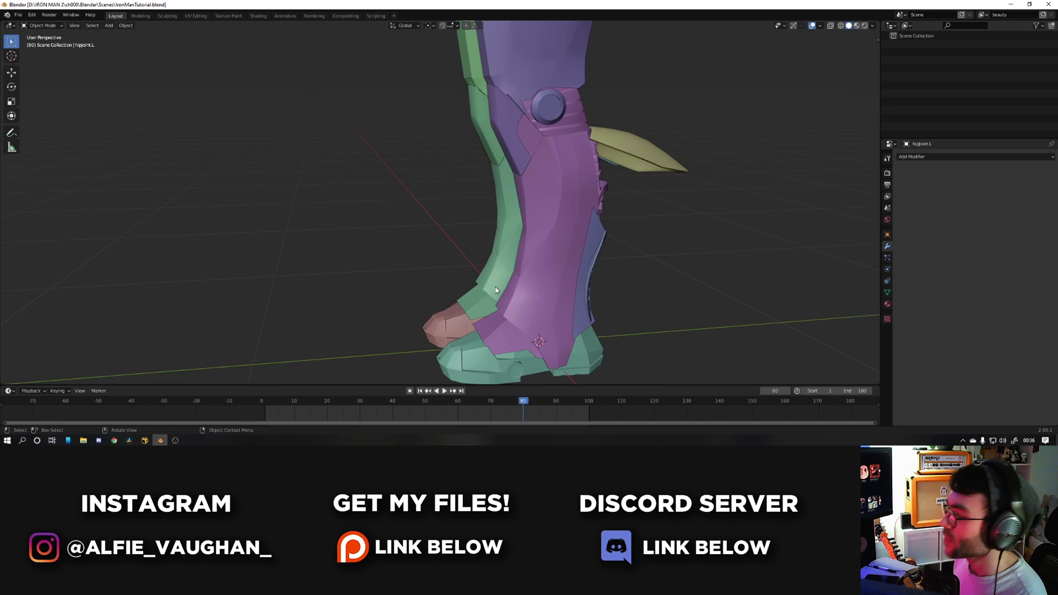
{"action": "middle_click_drag", "start_coordinate": [495, 286], "coordinate": [457, 230], "text": "shift"}
Select the foot and lower leg pieces one by one to check how they are separated and named.
{"action": "left_click", "coordinate": [470, 302]}
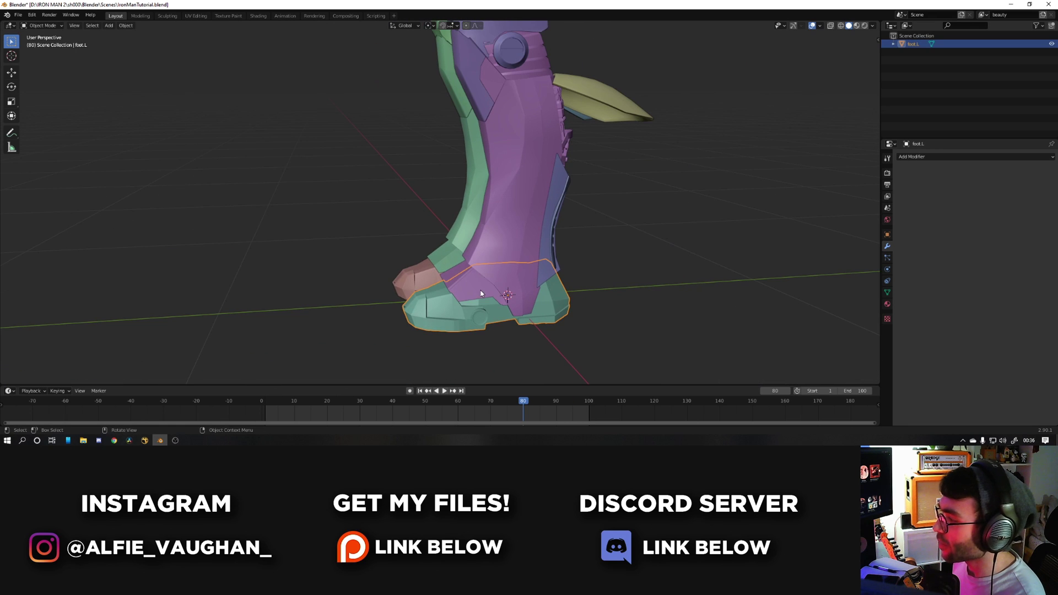
{"action": "left_click", "coordinate": [514, 256]}
{"action": "middle_click_drag", "start_coordinate": [555, 227], "coordinate": [543, 279], "text": "shift"}
{"action": "middle_click_drag", "start_coordinate": [535, 267], "coordinate": [353, 212]}
{"action": "left_click", "coordinate": [447, 246]}
{"action": "left_click", "coordinate": [514, 239]}
{"action": "middle_click_drag", "start_coordinate": [516, 238], "coordinate": [490, 236]}
{"action": "left_click", "coordinate": [485, 135]}
{"action": "left_click", "coordinate": [611, 124]}
{"action": "middle_click_drag", "start_coordinate": [573, 130], "coordinate": [651, 137]}
{"action": "middle_click_drag", "start_coordinate": [411, 110], "coordinate": [482, 204], "text": "shift"}
{"action": "left_click", "coordinate": [465, 176]}
{"action": "scroll", "coordinate": [482, 221], "scroll_direction": "down", "scroll_amount": 3}
{"action": "left_click", "coordinate": [470, 211]}
{"action": "middle_click_drag", "start_coordinate": [496, 200], "coordinate": [432, 213]}
{"action": "middle_click_drag", "start_coordinate": [458, 122], "coordinate": [453, 172], "text": "ctrl"}
Select the pieces above the lower leg individually to check that each is its own object.
{"action": "middle_click_drag", "start_coordinate": [463, 74], "coordinate": [520, 236], "text": "shift"}
{"action": "left_click", "coordinate": [527, 134]}
{"action": "left_click", "coordinate": [452, 234]}
{"action": "left_click", "coordinate": [403, 236]}
{"action": "left_click", "coordinate": [459, 159]}
{"action": "middle_click_drag", "start_coordinate": [489, 165], "coordinate": [461, 276], "text": "shift"}
{"action": "left_click", "coordinate": [437, 194]}
{"action": "middle_click_drag", "start_coordinate": [449, 98], "coordinate": [404, 112], "text": "shift"}
{"action": "left_click", "coordinate": [441, 186], "text": "shift"}
{"action": "scroll", "coordinate": [461, 191], "scroll_direction": "down", "scroll_amount": 3}
{"action": "left_click", "coordinate": [404, 113]}
{"action": "scroll", "coordinate": [404, 112], "scroll_direction": "up", "scroll_amount": 3}
{"action": "left_click", "coordinate": [444, 124]}
Check the separated back pieces, including the back flaps and the spine plates, by selecting them individually.
{"action": "middle_click_drag", "start_coordinate": [465, 125], "coordinate": [329, 130]}
{"action": "scroll", "coordinate": [330, 130], "scroll_direction": "up", "scroll_amount": 2}
{"action": "left_click", "coordinate": [468, 276]}
{"action": "left_click", "coordinate": [432, 130]}
{"action": "left_click", "coordinate": [521, 122]}
{"action": "left_click", "coordinate": [545, 267]}
{"action": "middle_click_drag", "start_coordinate": [484, 277], "coordinate": [480, 259]}
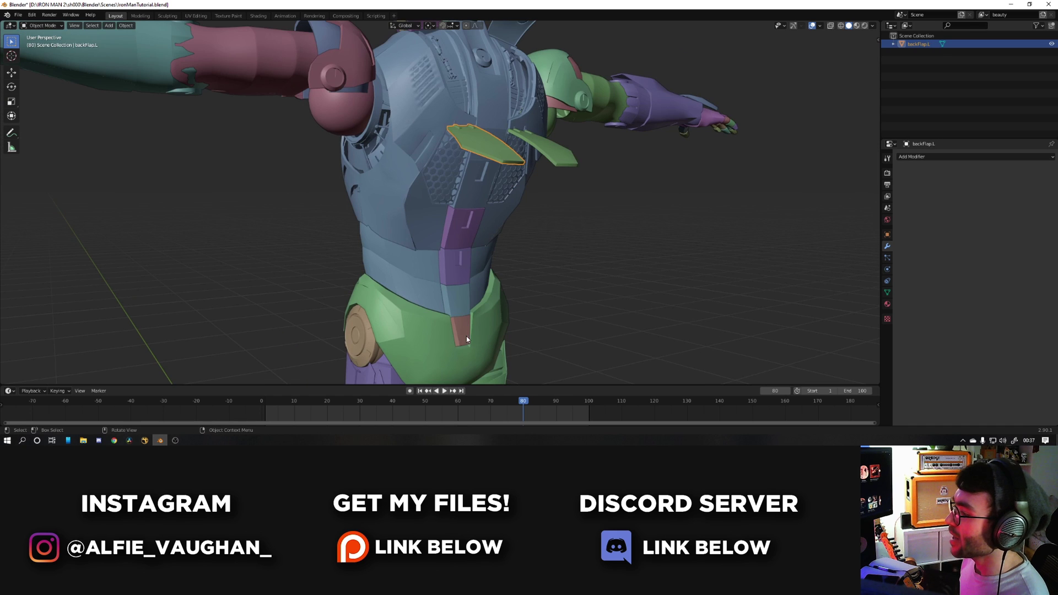
{"action": "left_click", "coordinate": [487, 241]}
{"action": "left_click", "coordinate": [467, 229]}
{"action": "left_click", "coordinate": [456, 267]}
Check the separated shoulder pads, arm pieces, wrist flap and finger segments by selecting them individually.
{"action": "middle_click_drag", "start_coordinate": [434, 256], "coordinate": [399, 209]}
{"action": "left_click", "coordinate": [398, 205]}
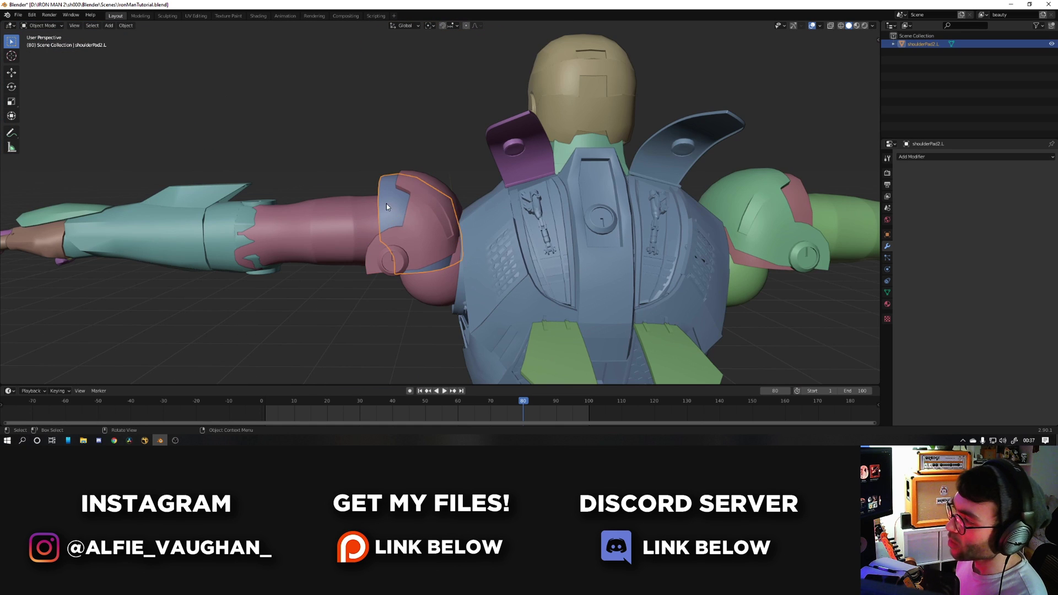
{"action": "left_click", "coordinate": [440, 238]}
{"action": "middle_click_drag", "start_coordinate": [264, 224], "coordinate": [395, 265]}
{"action": "left_click", "coordinate": [395, 265]}
{"action": "left_click", "coordinate": [290, 264]}
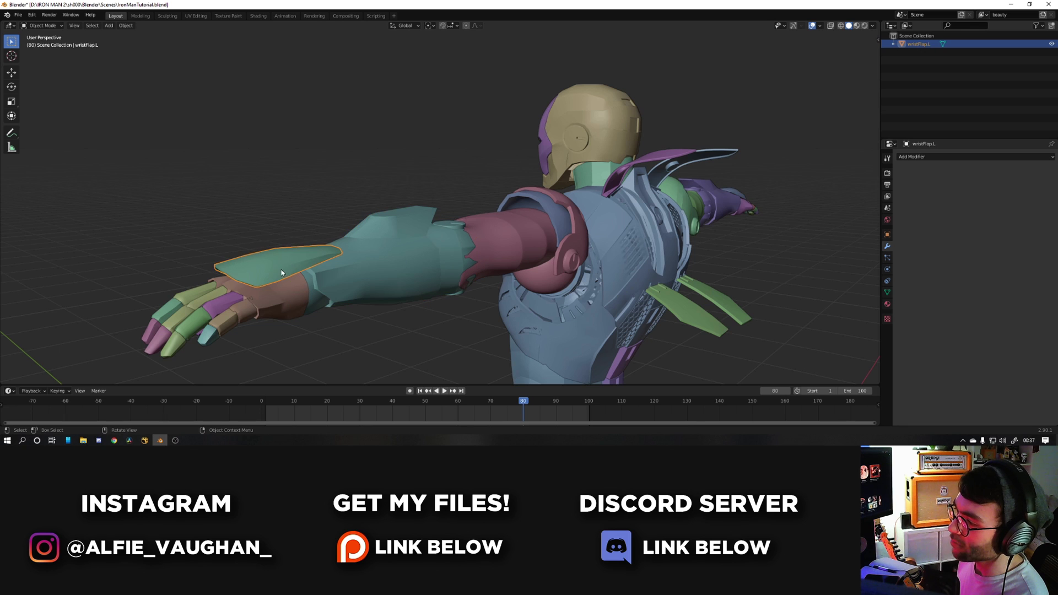
{"action": "middle_click_drag", "start_coordinate": [301, 268], "coordinate": [390, 209]}
{"action": "left_click", "coordinate": [307, 222]}
{"action": "left_click", "coordinate": [362, 231]}
Show the whole suit in the front orthographic view and save the Blender file.
{"action": "scroll", "coordinate": [362, 232], "scroll_direction": "down", "scroll_amount": 8}
{"action": "key", "text": "ctrl+s"}
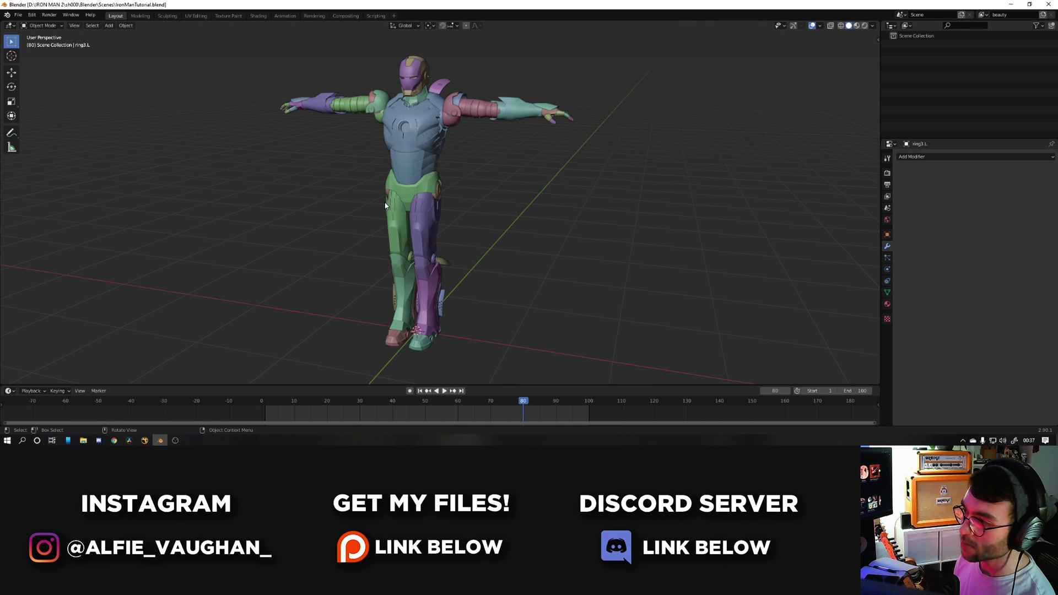
{"action": "key", "text": "KP_1"}
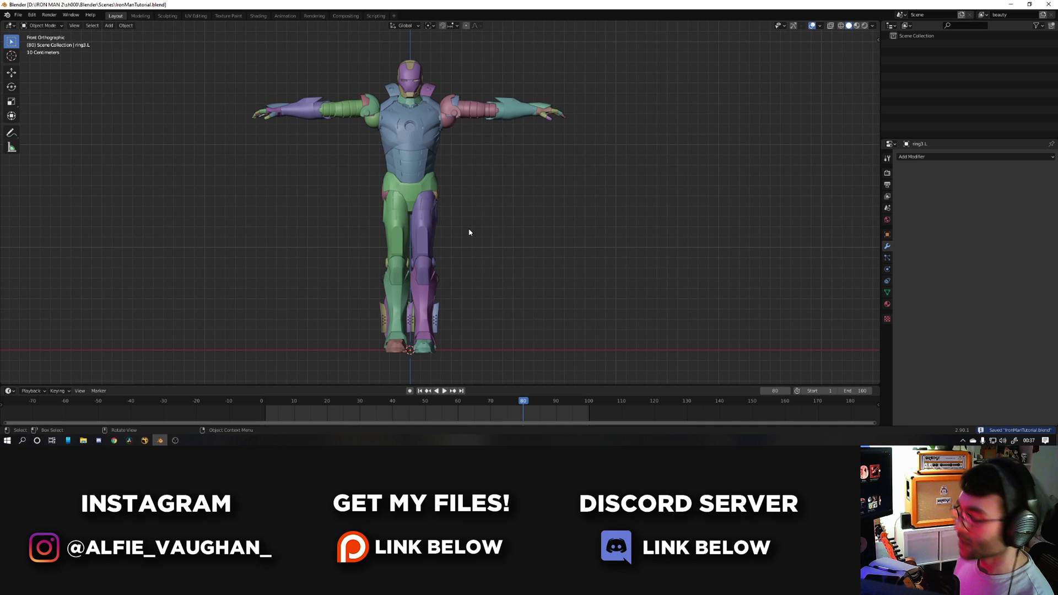
{"action": "scroll", "coordinate": [508, 205], "scroll_direction": "down", "scroll_amount": 2}
{"action": "scroll", "coordinate": [530, 189], "scroll_direction": "up", "scroll_amount": 2}
{"action": "key", "text": "ctrl+s"}
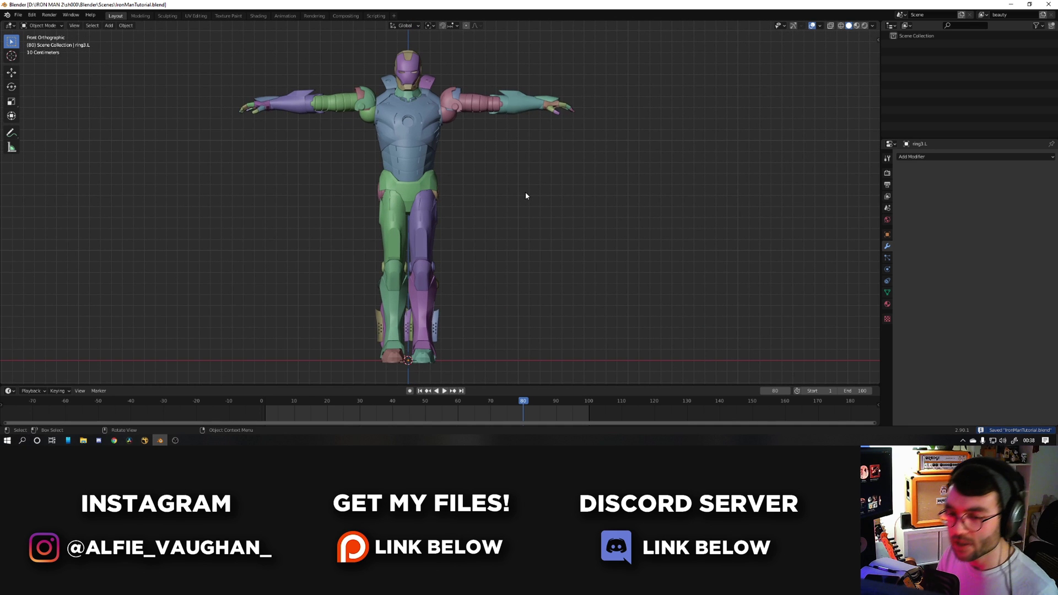